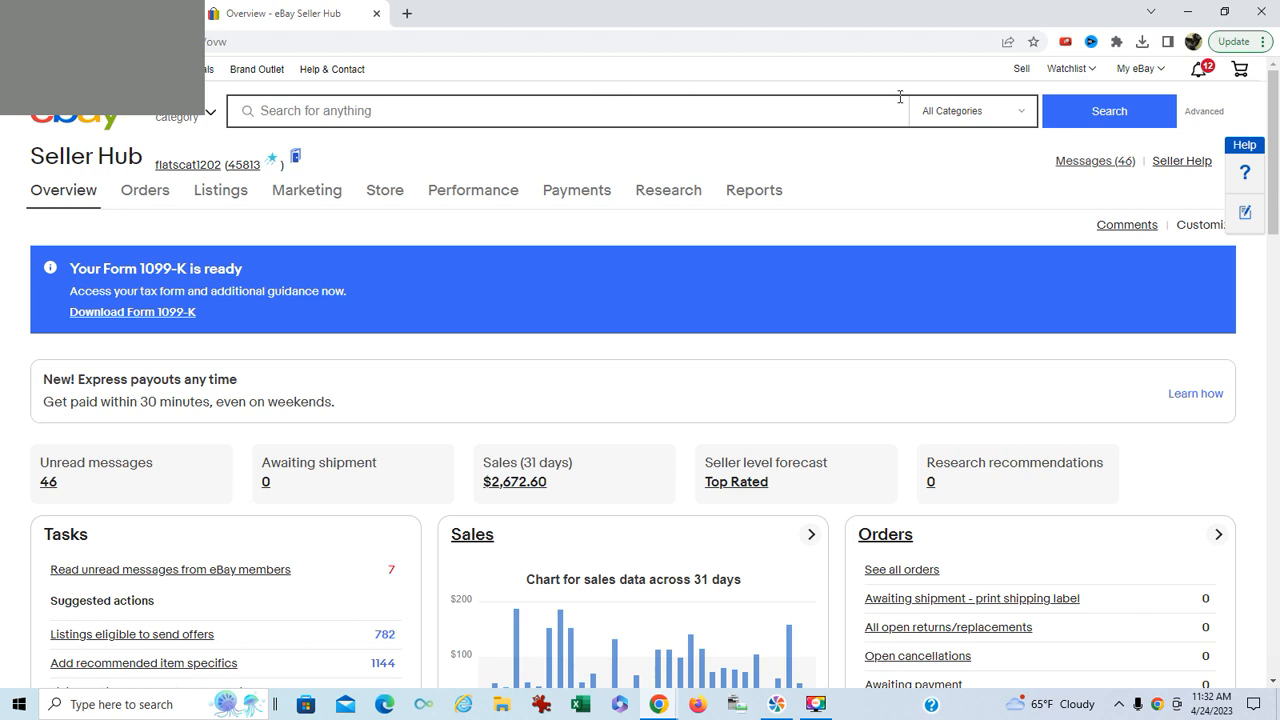
Start creating a single listing from the Seller Hub's active listings page
{"action": "left_click", "coordinate": [1020, 71]}
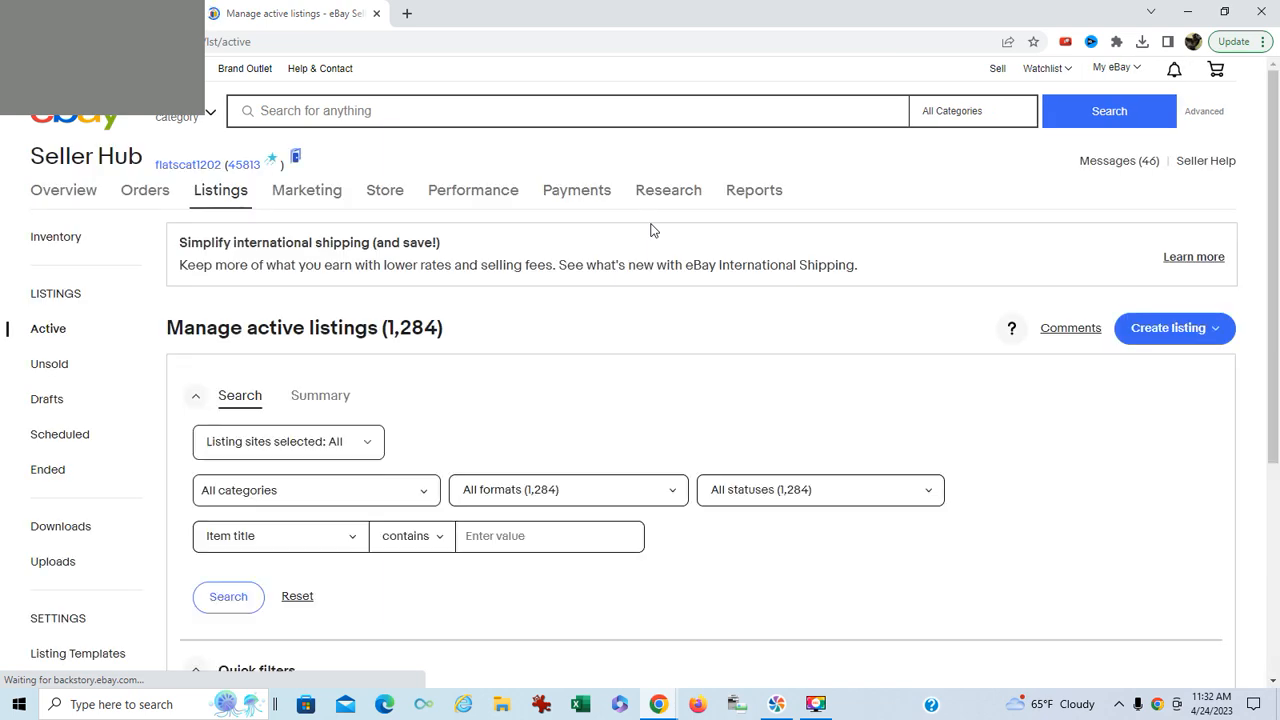
{"action": "left_click", "coordinate": [1140, 332]}
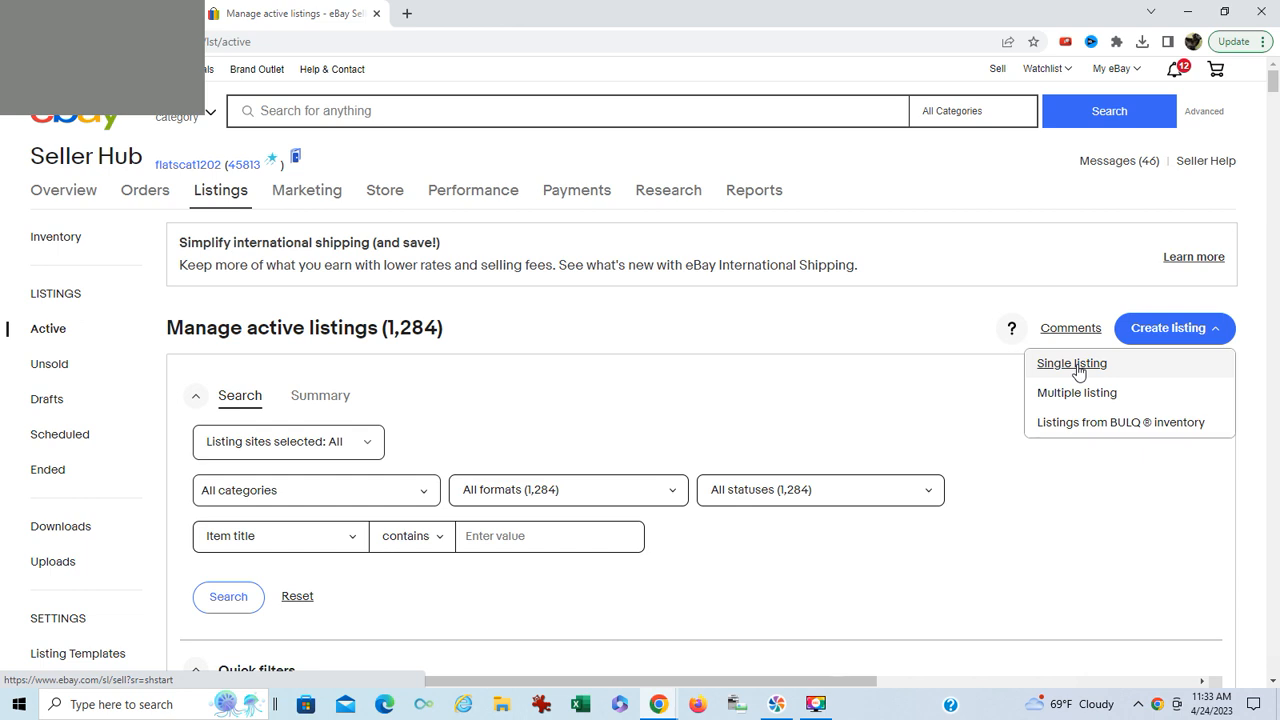
{"action": "left_click", "coordinate": [1077, 365]}
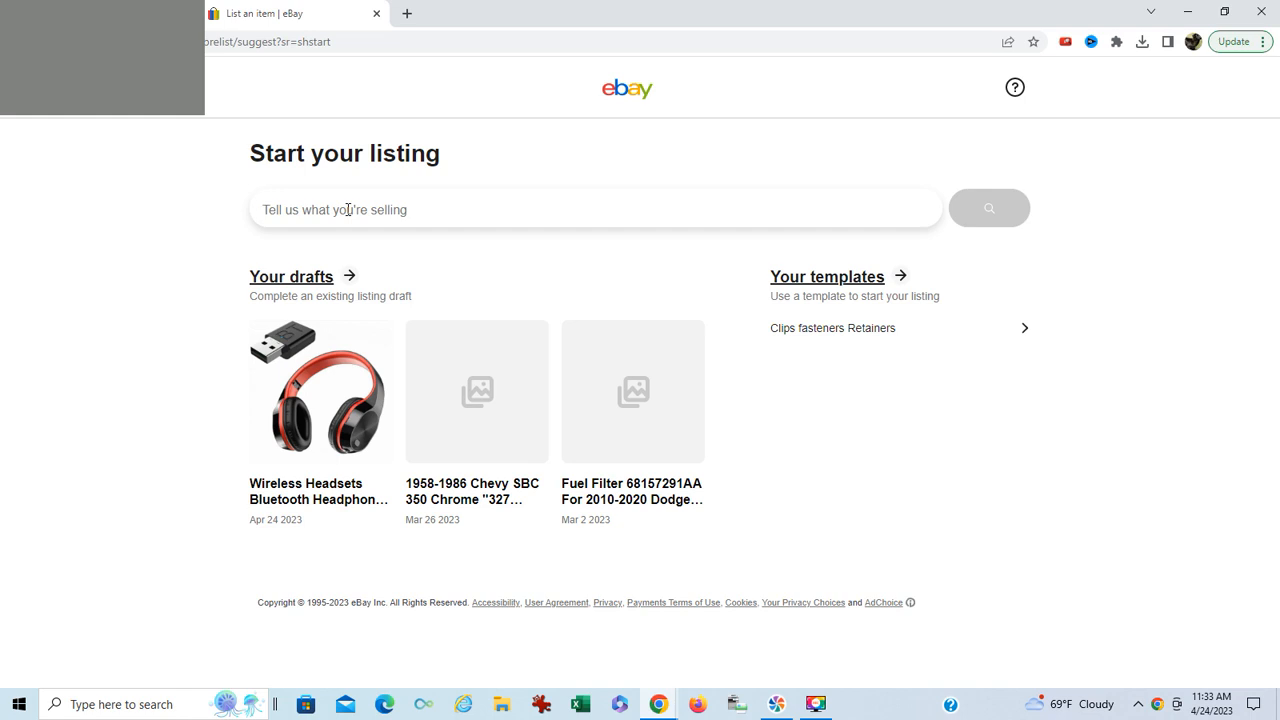
Copy the title "Wireless Headsets Bluetooth Headphones with Transmitter for TV Computer Phone" from the open headphones listing and return to the new-listing window
{"action": "mouse_move", "coordinate": [667, 710]}
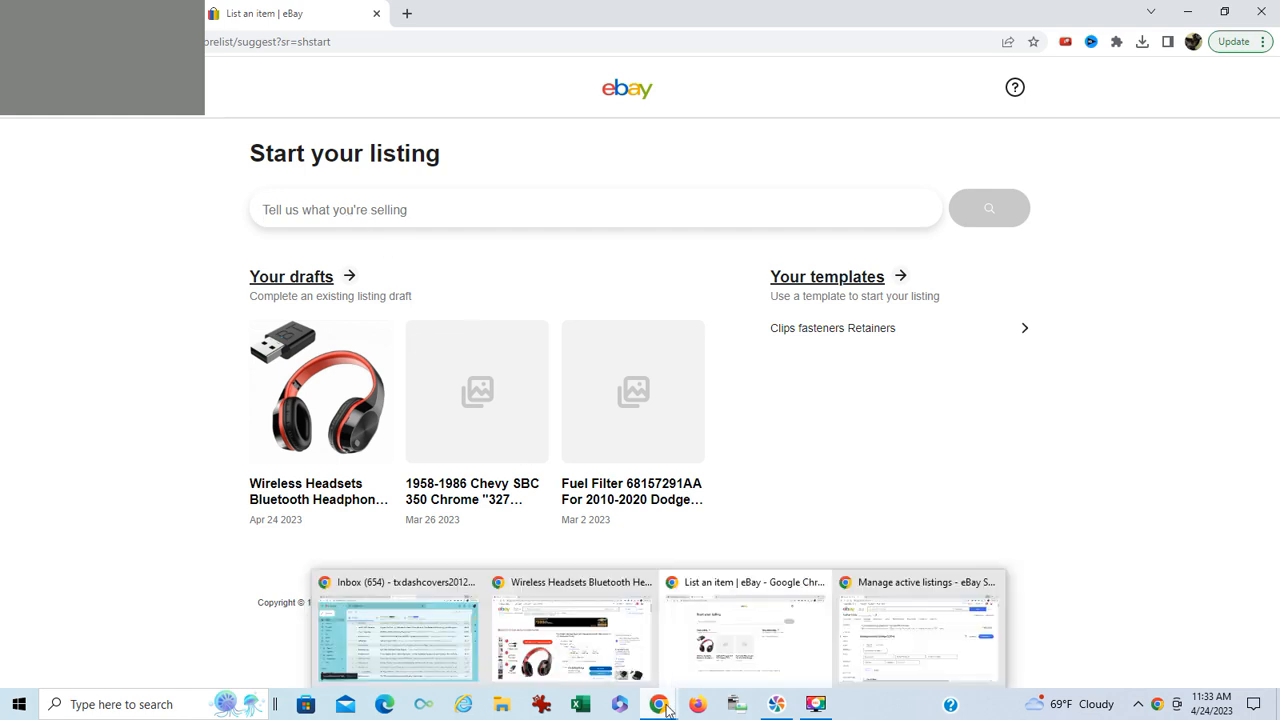
{"action": "left_click", "coordinate": [600, 652]}
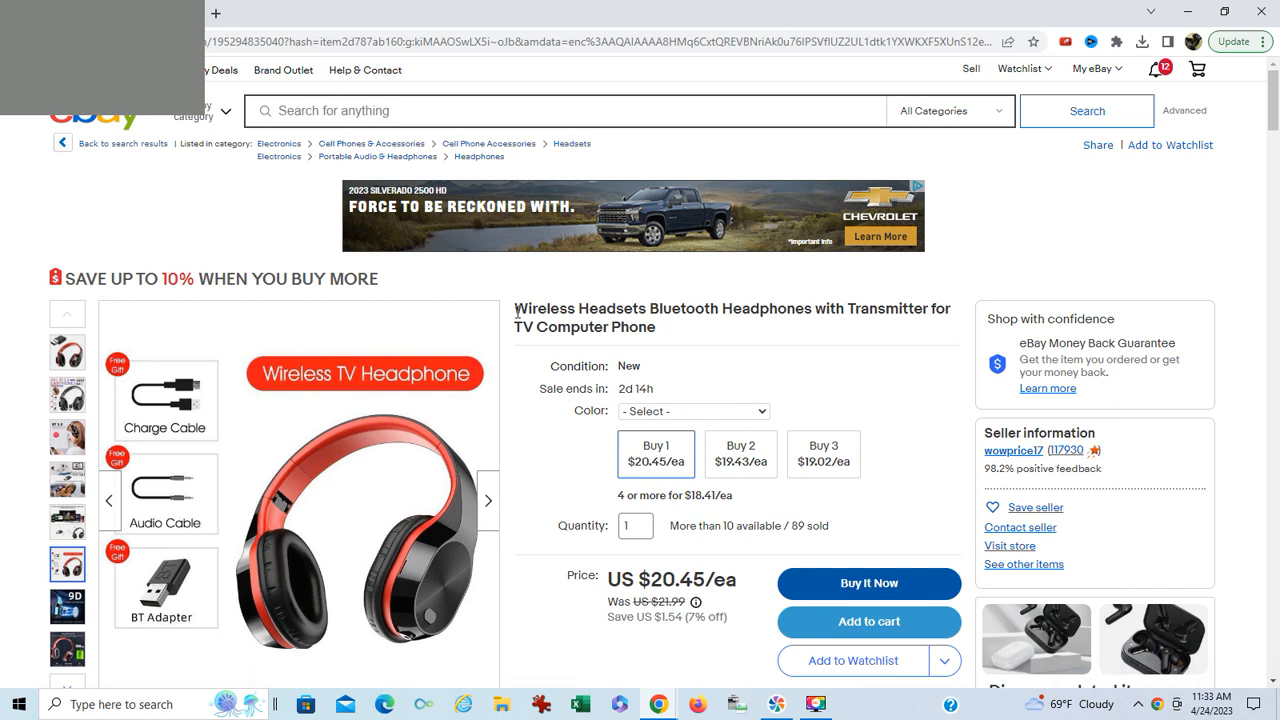
{"action": "left_click_drag", "start_coordinate": [515, 311], "coordinate": [733, 334]}
{"action": "right_click", "coordinate": [622, 320]}
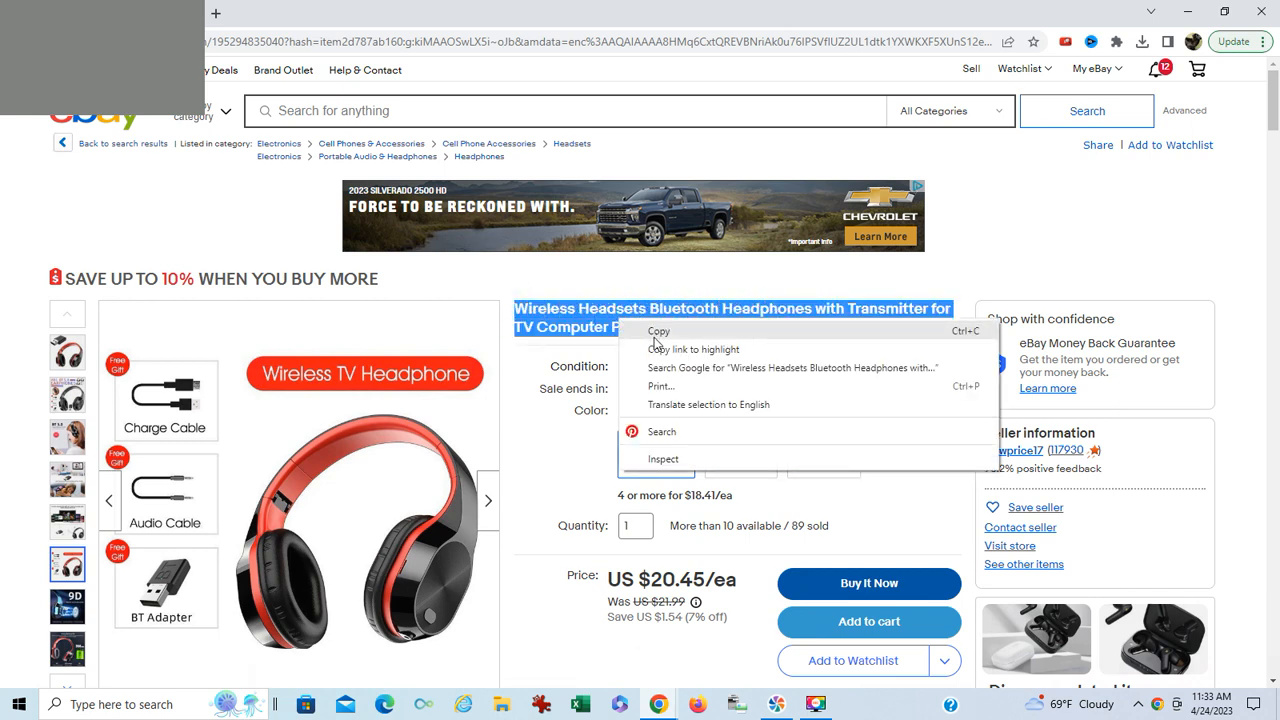
{"action": "left_click", "coordinate": [655, 340]}
{"action": "left_click", "coordinate": [1170, 40]}
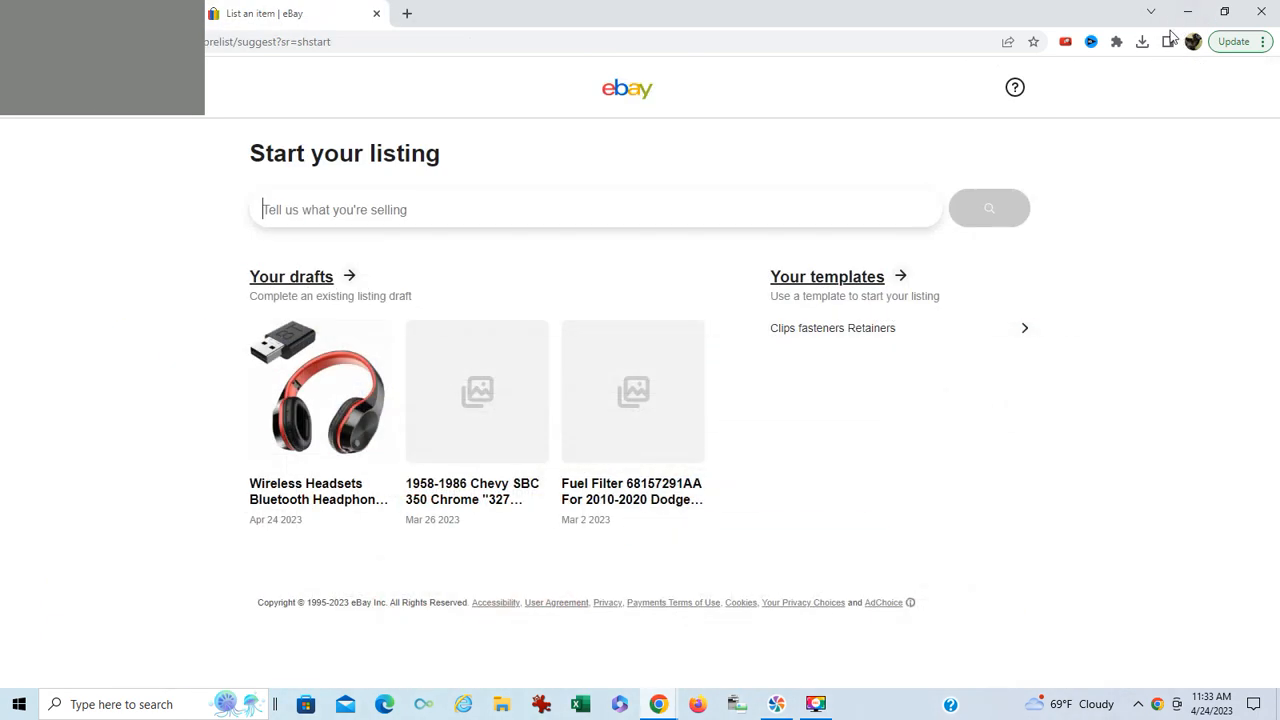
Search with the copied headphones title and choose the category Computers/Tablets & Networking > Laptop & Desktop Accessories > Headsets
{"action": "left_click", "coordinate": [357, 204]}
{"action": "right_click", "coordinate": [360, 206]}
{"action": "left_click", "coordinate": [405, 326]}
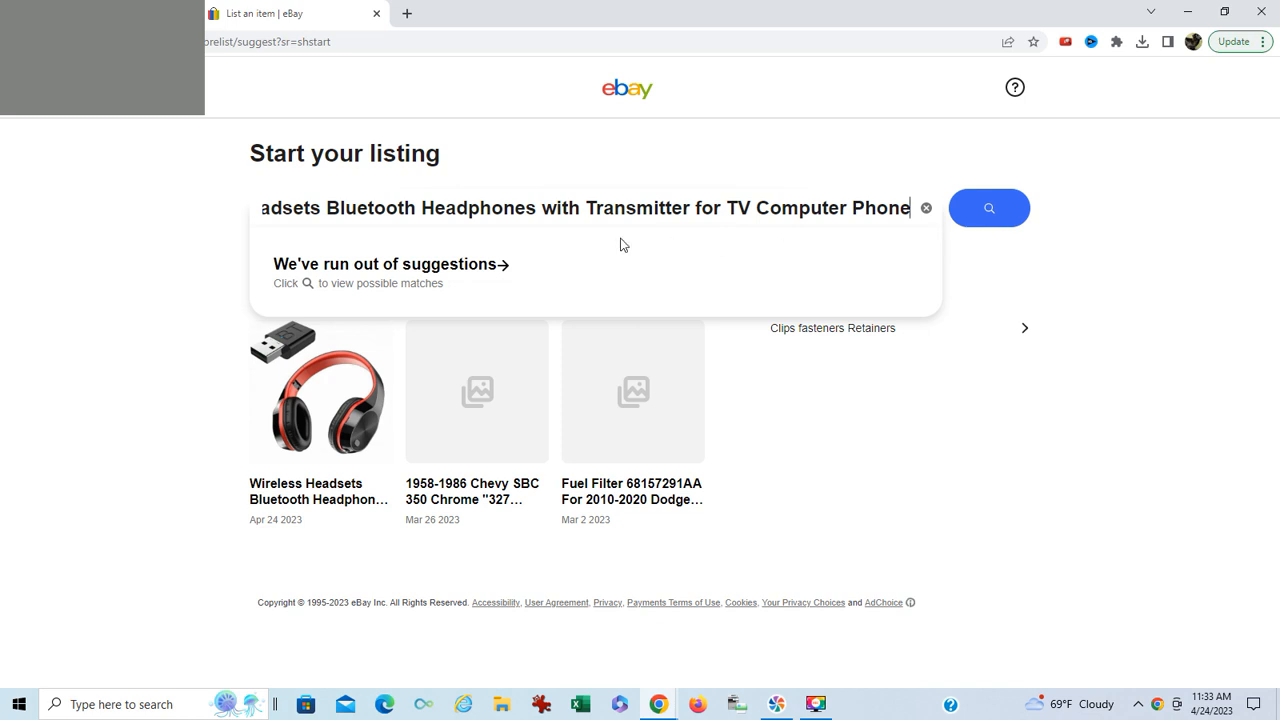
{"action": "left_click", "coordinate": [989, 208]}
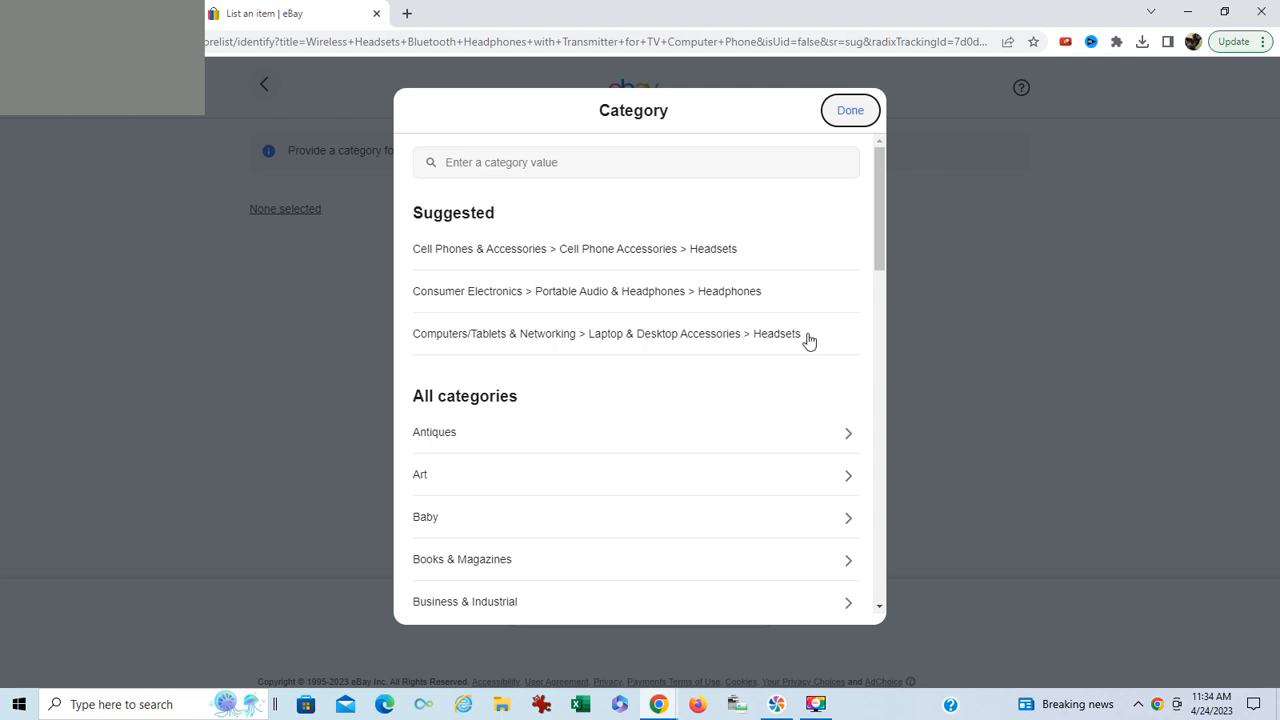
{"action": "left_click", "coordinate": [688, 336]}
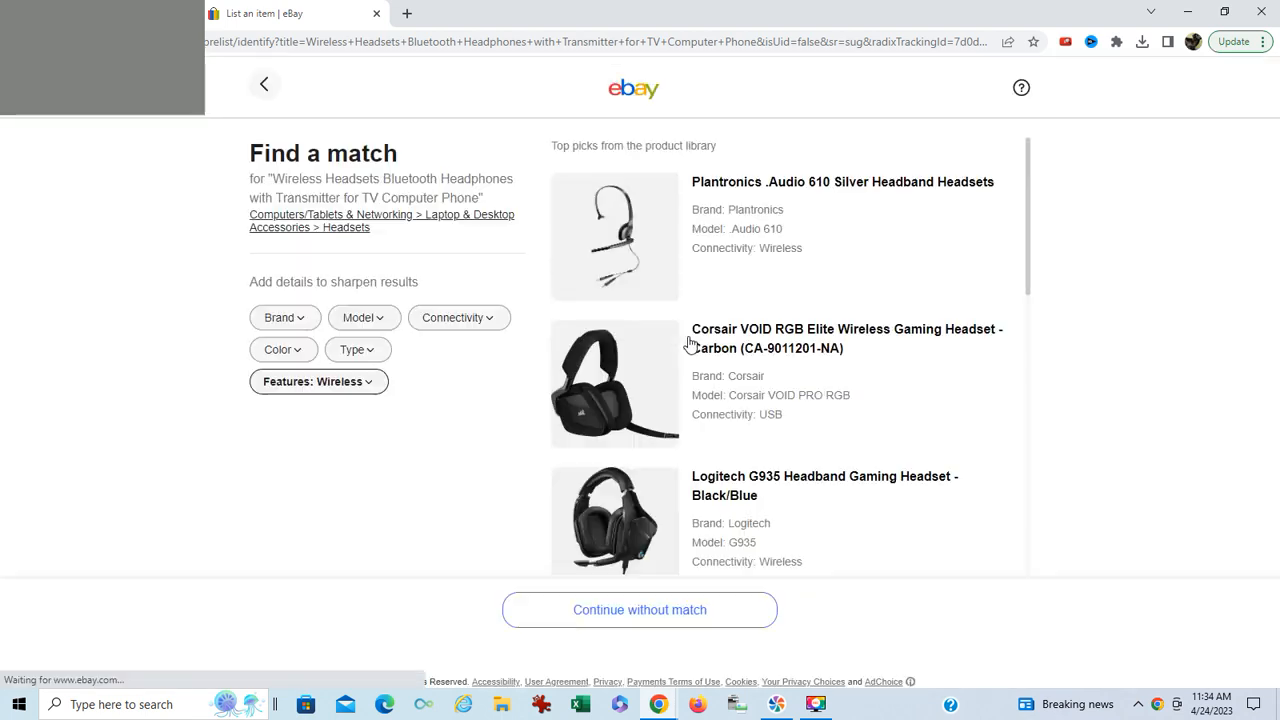
Review the suggested product matches, continue without a match, and proceed to the listing with the item condition New
{"action": "scroll", "coordinate": [700, 335], "scroll_direction": "down", "scroll_amount": 3}
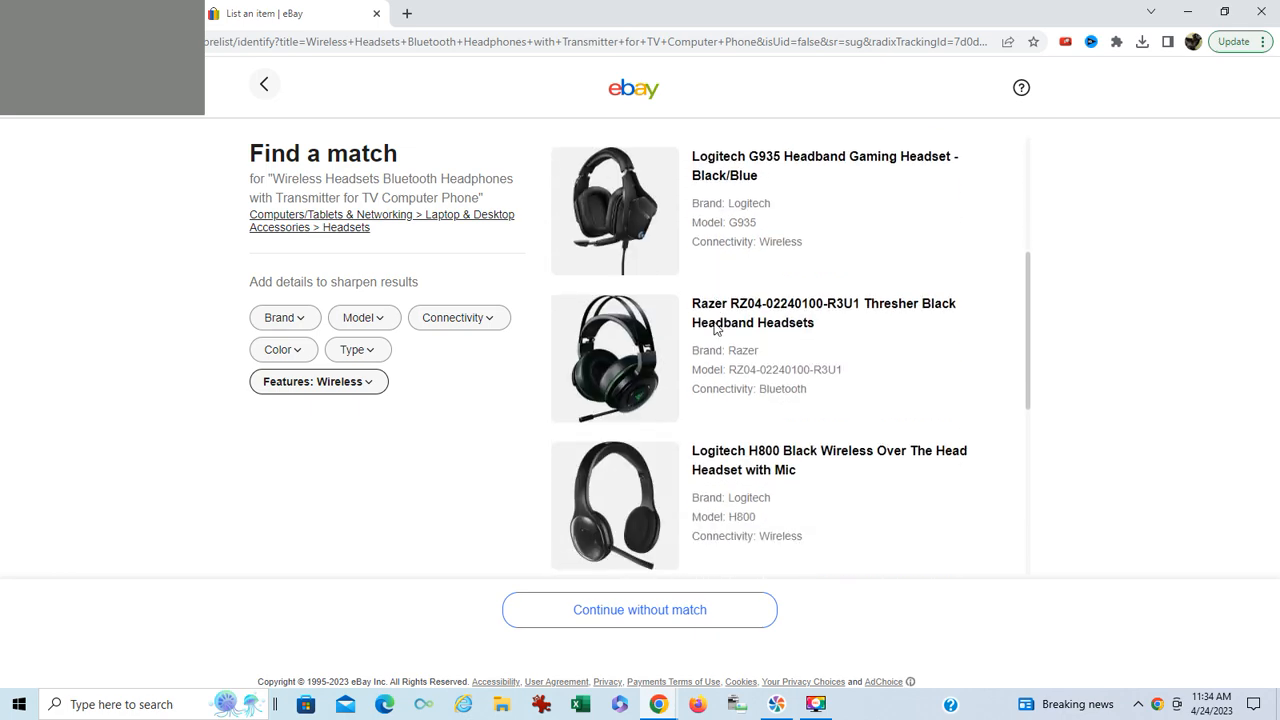
{"action": "scroll", "coordinate": [715, 328], "scroll_direction": "down", "scroll_amount": 4}
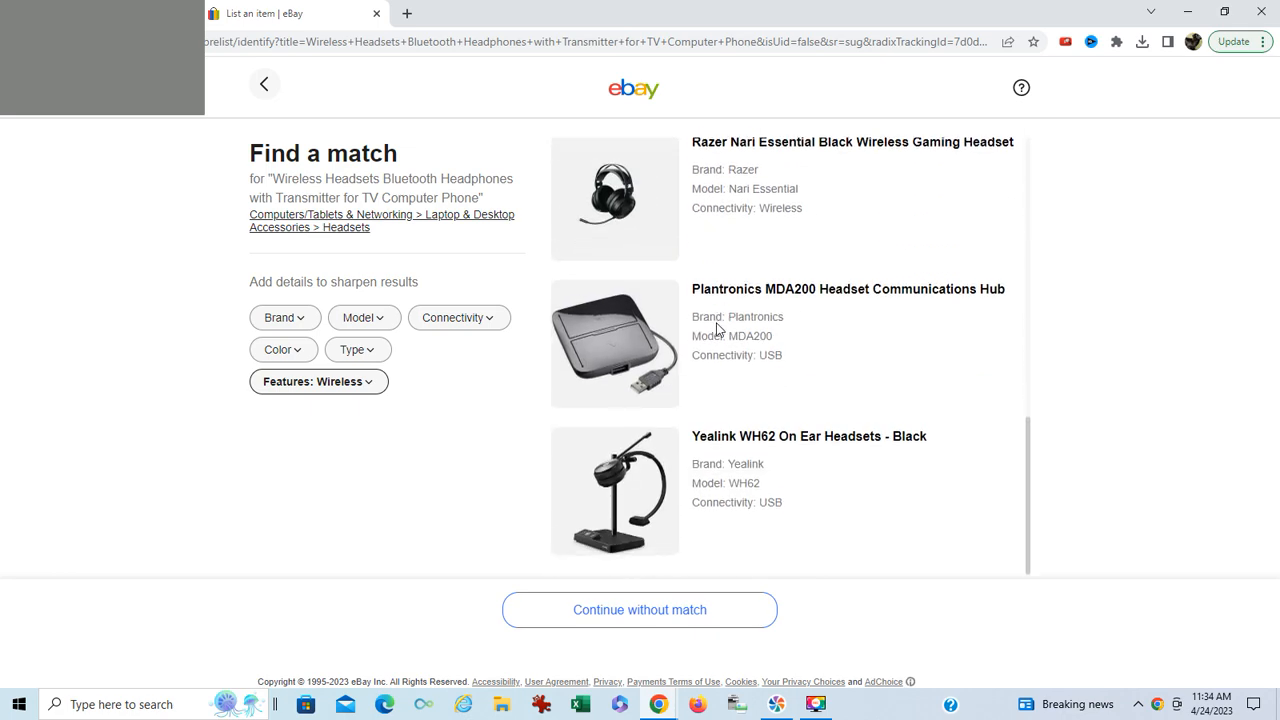
{"action": "scroll", "coordinate": [750, 340], "scroll_direction": "up", "scroll_amount": 8}
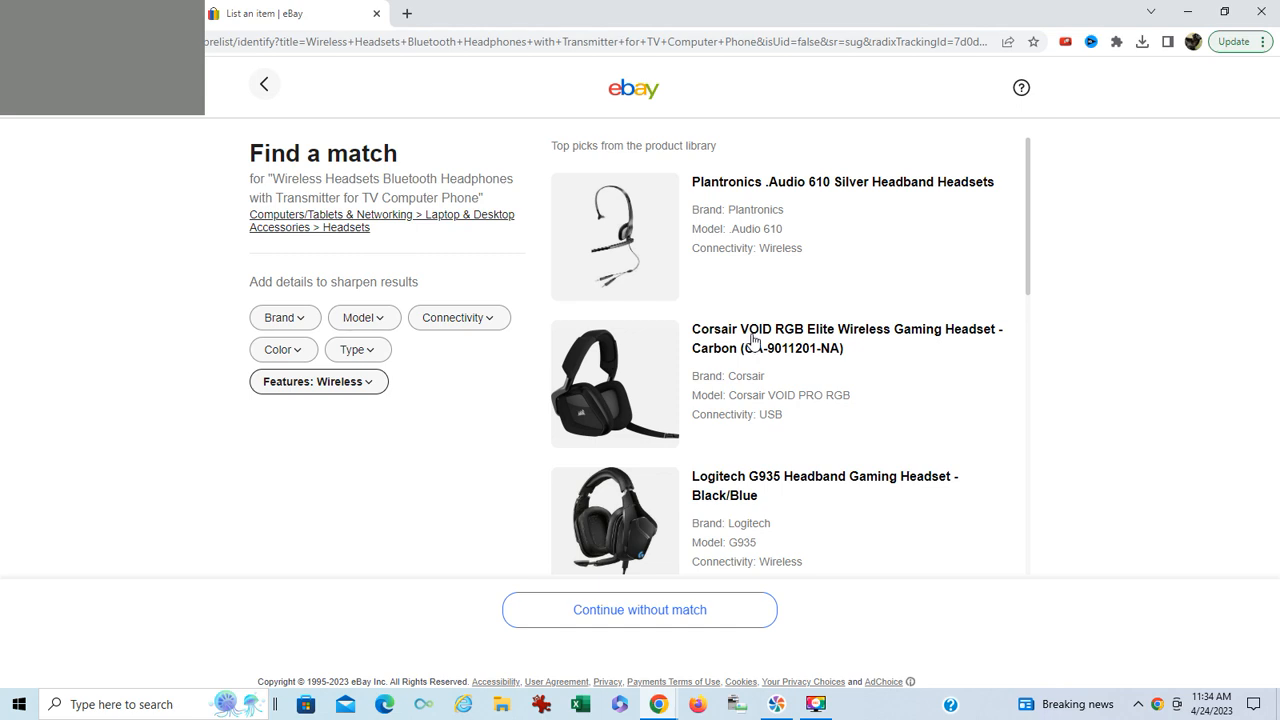
{"action": "scroll", "coordinate": [755, 340], "scroll_direction": "down", "scroll_amount": 5}
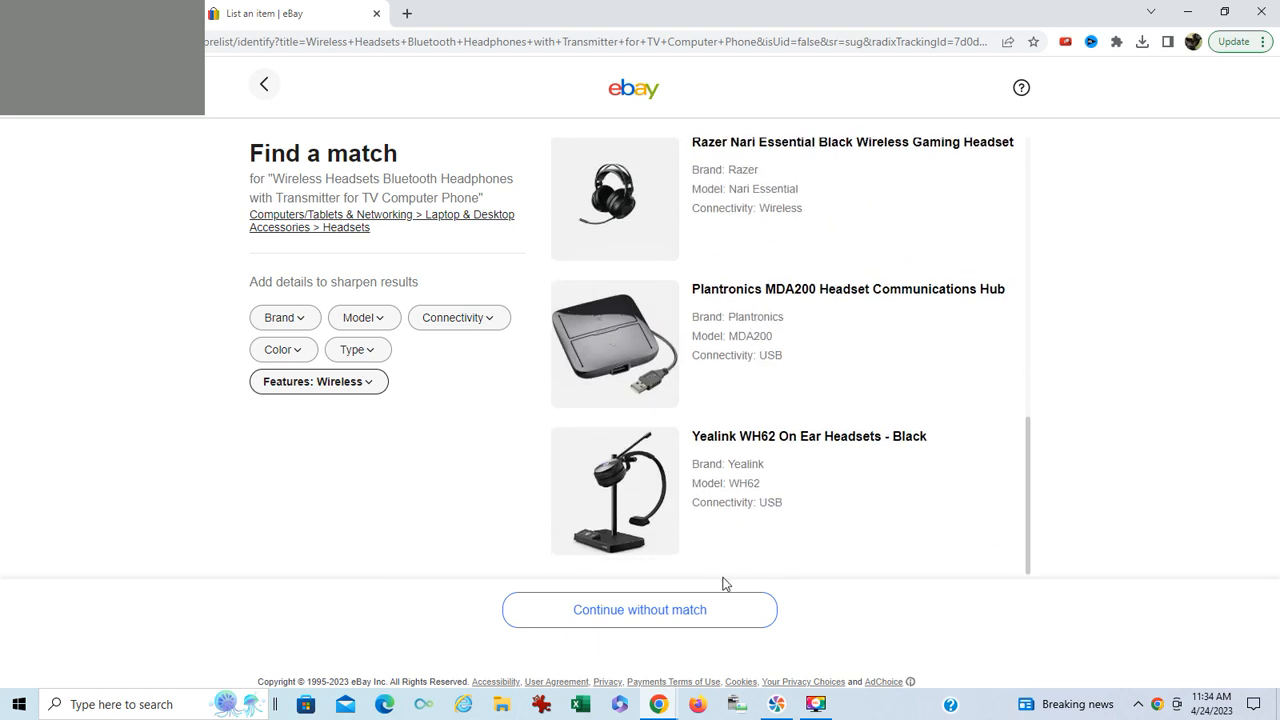
{"action": "left_click", "coordinate": [652, 610]}
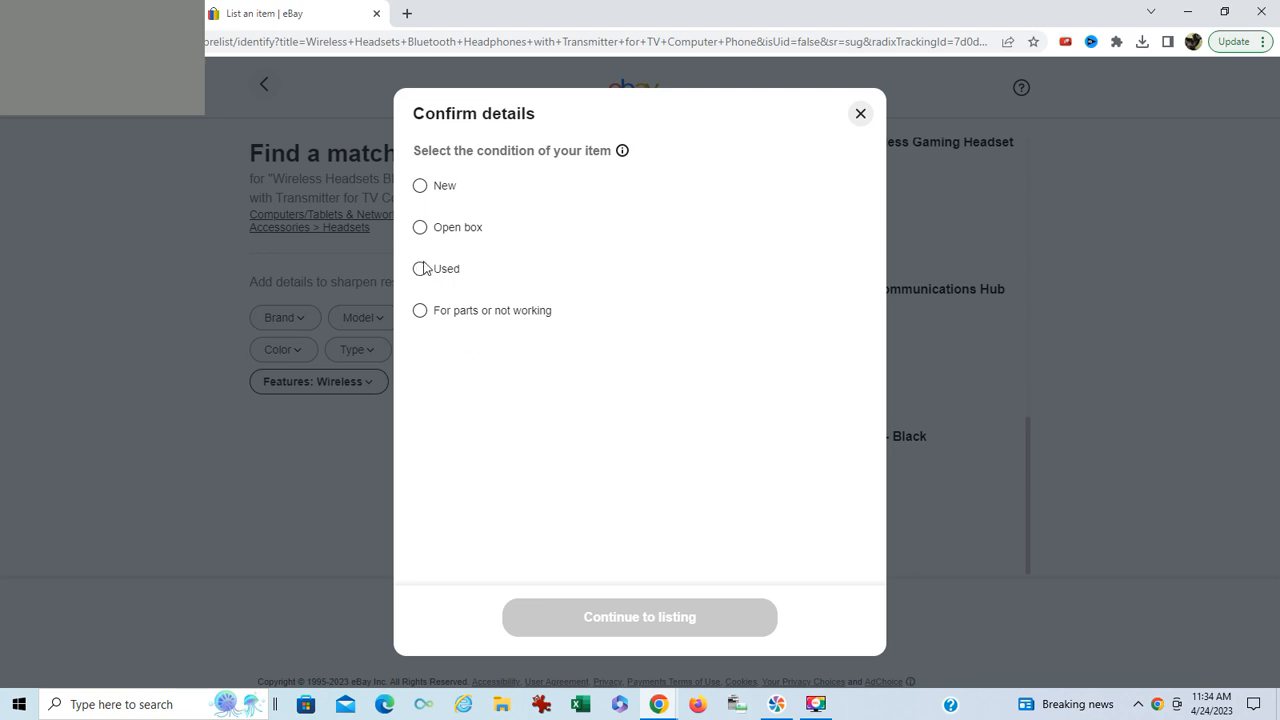
{"action": "left_click", "coordinate": [420, 186]}
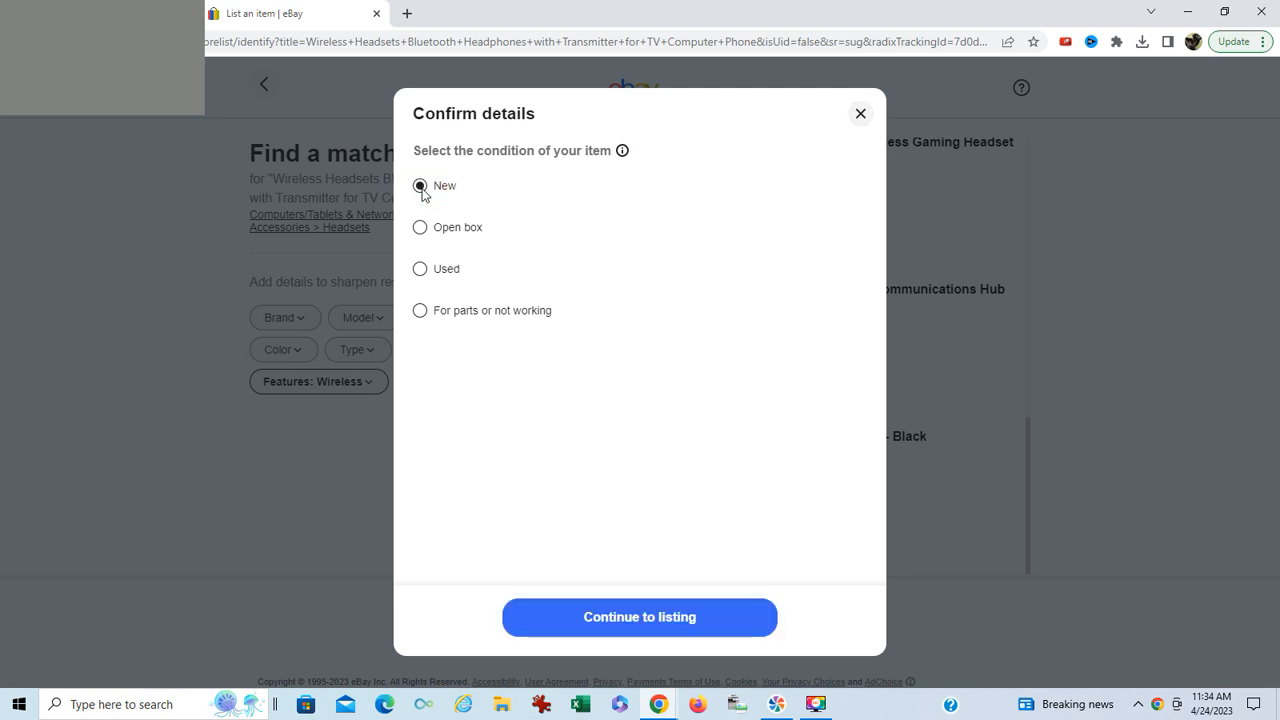
{"action": "left_click", "coordinate": [636, 617]}
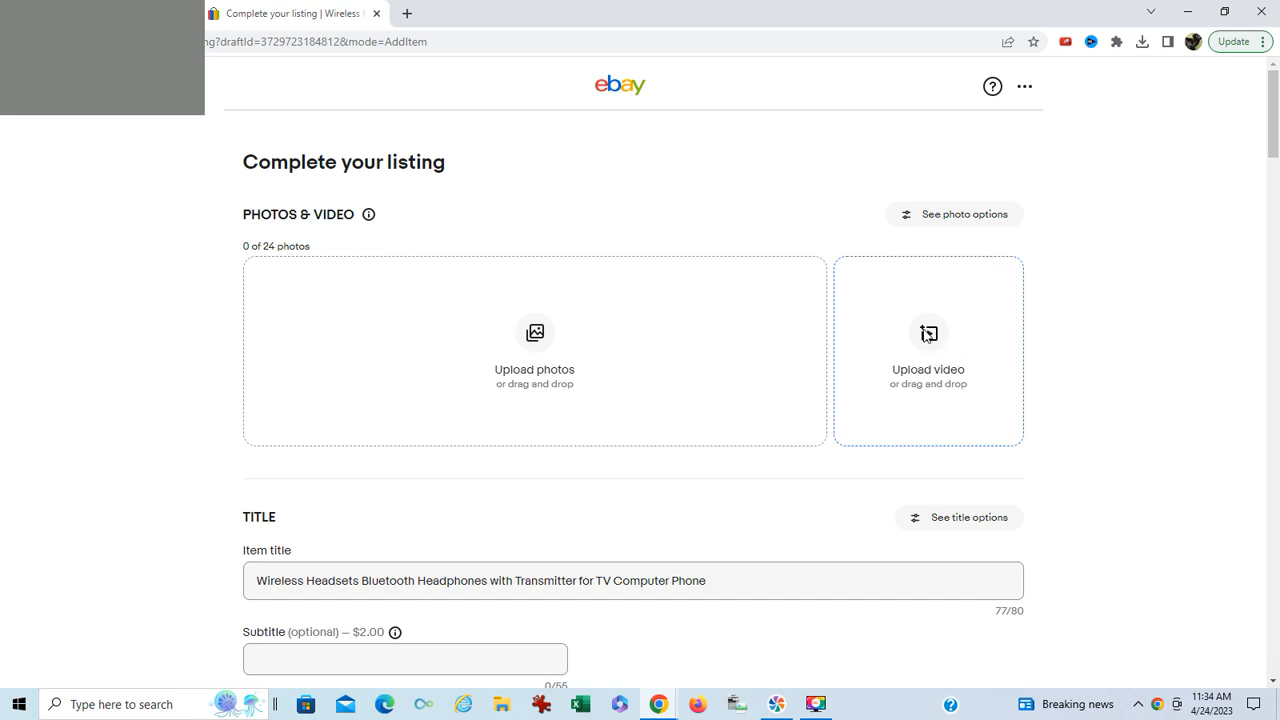
Upload the desktop photos "wireless head set" and "Wireless headset 1" to the listing
{"action": "left_click", "coordinate": [538, 340]}
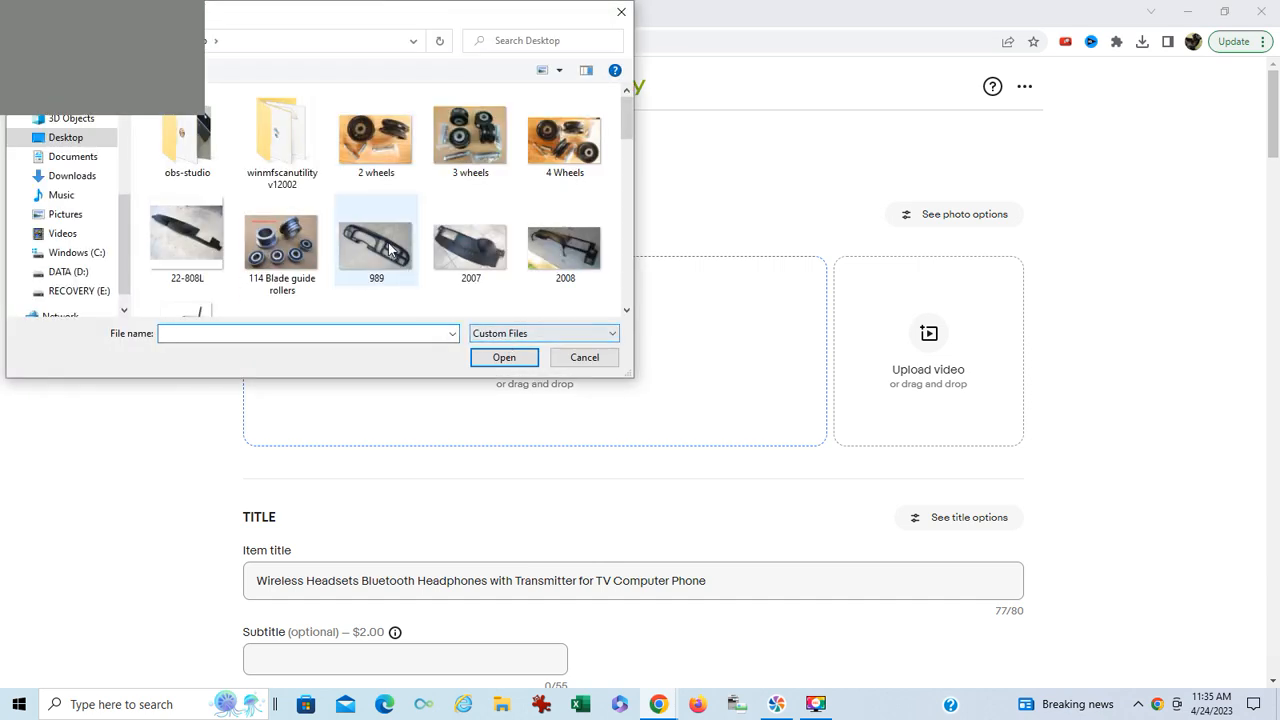
{"action": "scroll", "coordinate": [561, 150], "scroll_direction": "down", "scroll_amount": 10}
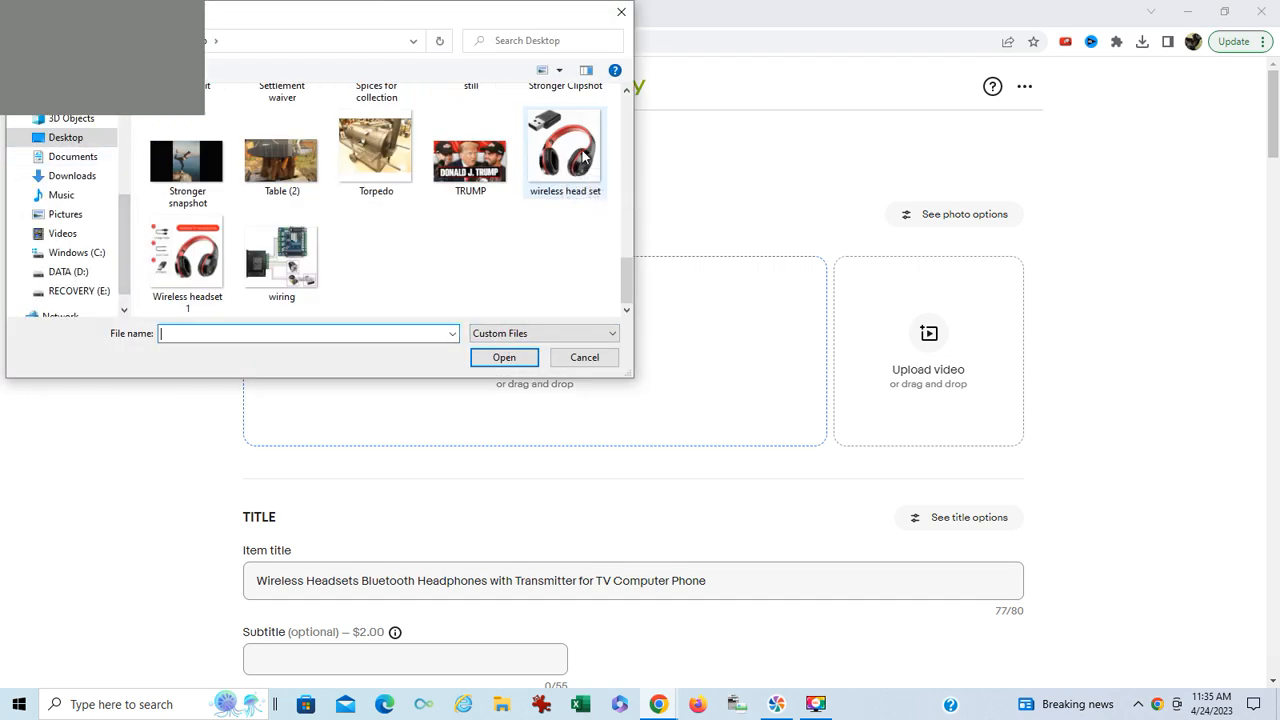
{"action": "double_click", "coordinate": [569, 150]}
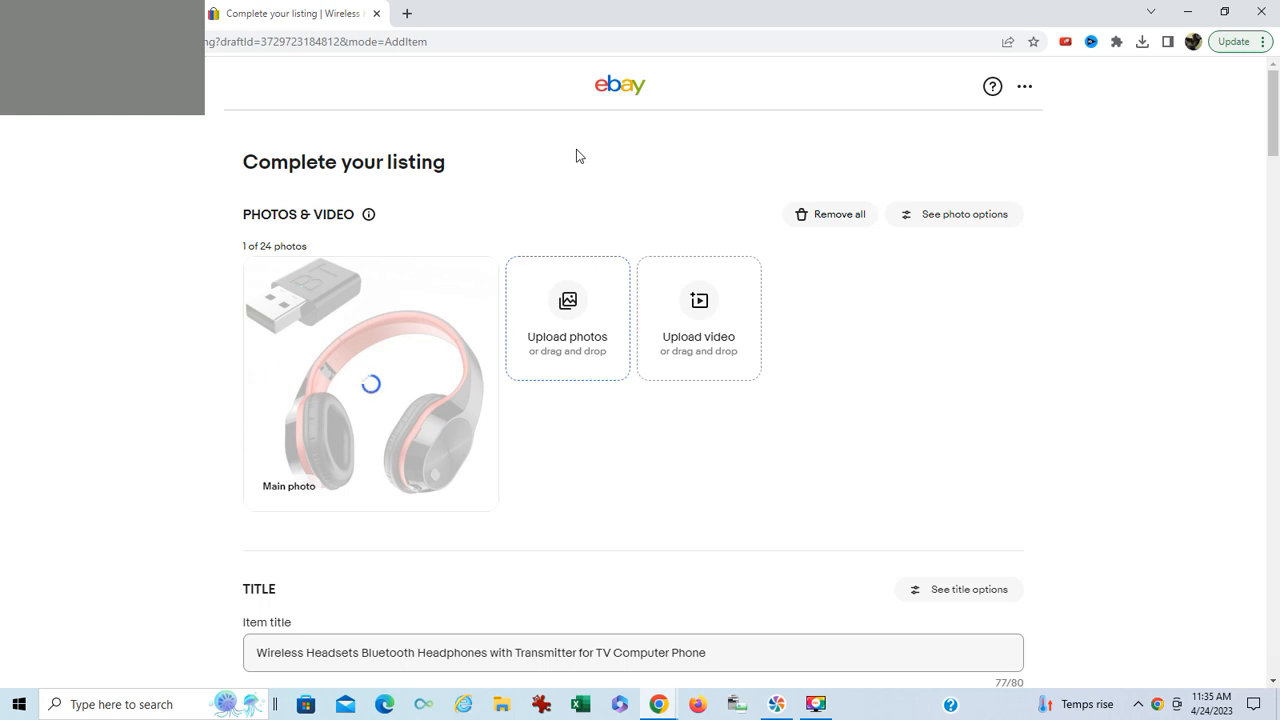
{"action": "left_click", "coordinate": [566, 306]}
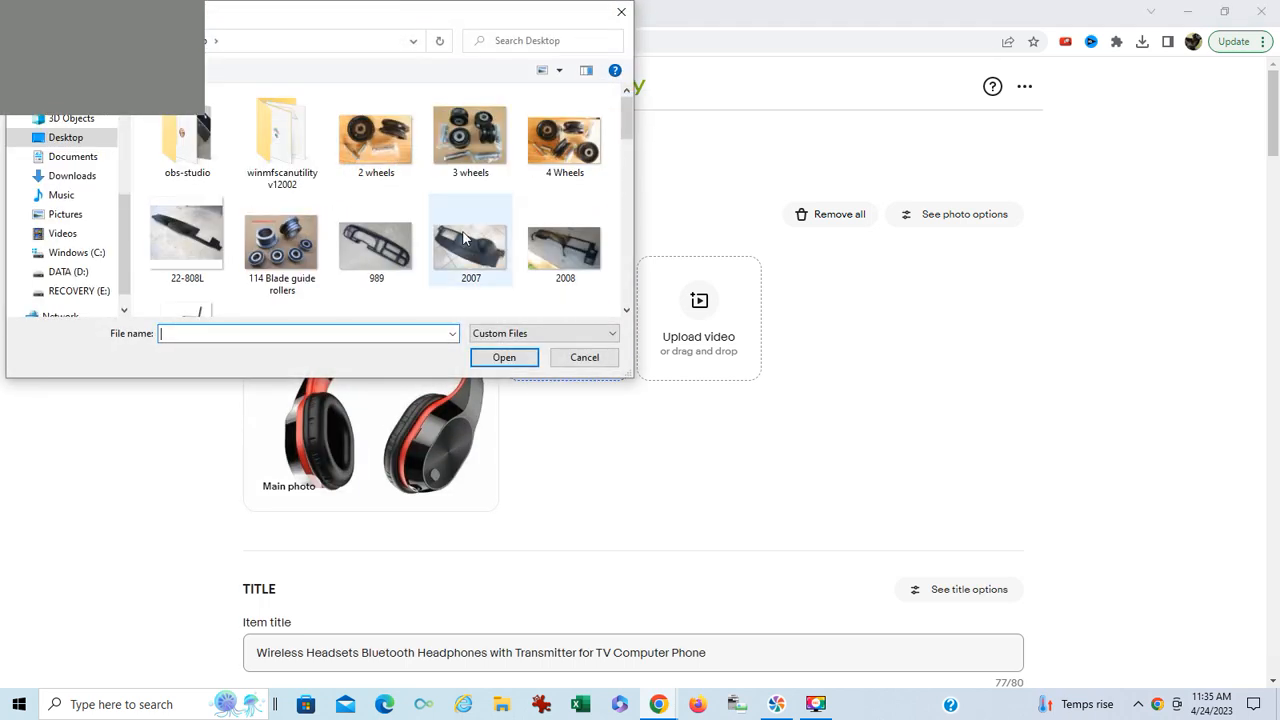
{"action": "scroll", "coordinate": [475, 200], "scroll_direction": "down", "scroll_amount": 10}
{"action": "double_click", "coordinate": [190, 262]}
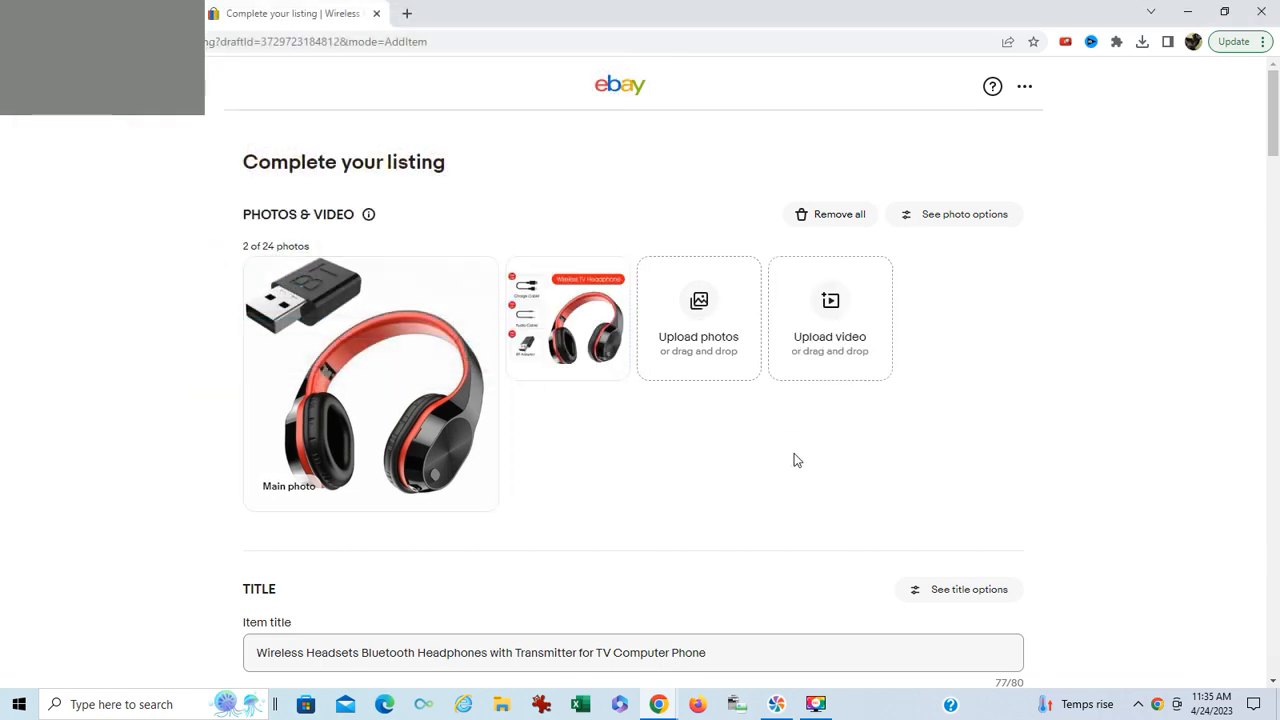
View the second listing photo in the photo editor and close the editor without making edits
{"action": "left_click", "coordinate": [566, 330]}
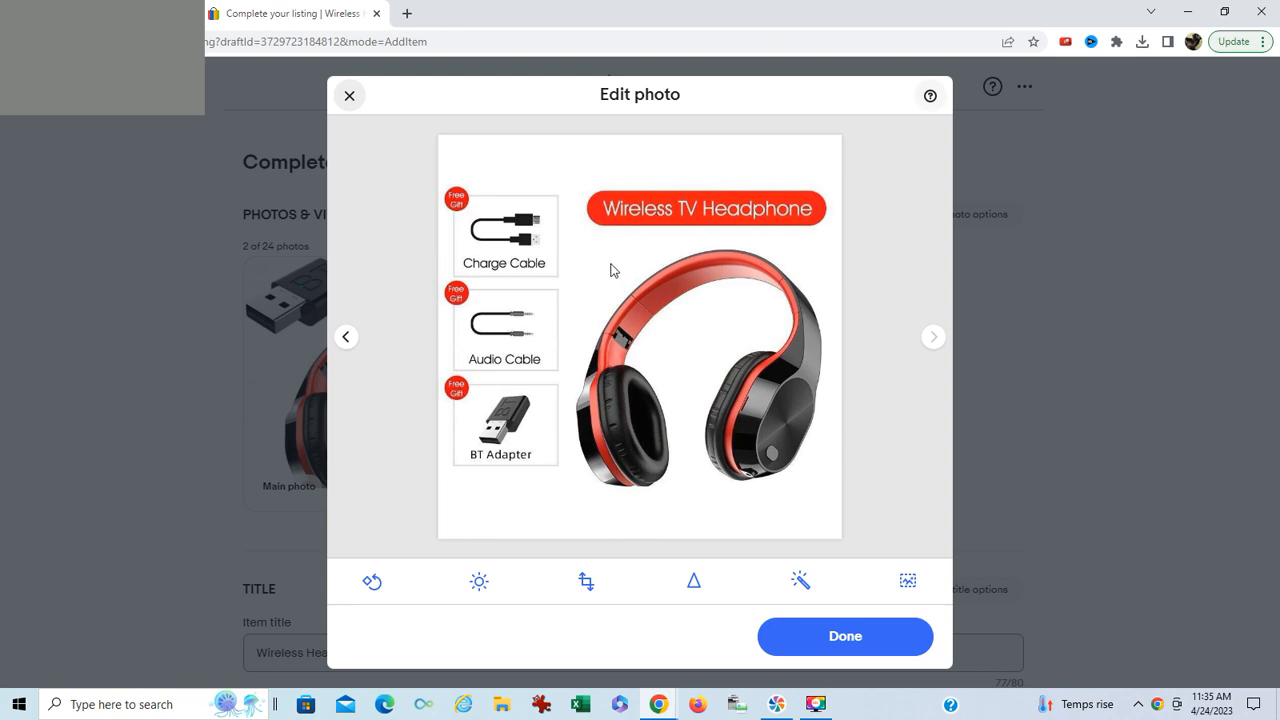
{"action": "left_click", "coordinate": [831, 647]}
Set the listing's custom label (SKU) to "Bin 12"
{"action": "scroll", "coordinate": [651, 514], "scroll_direction": "down", "scroll_amount": 3}
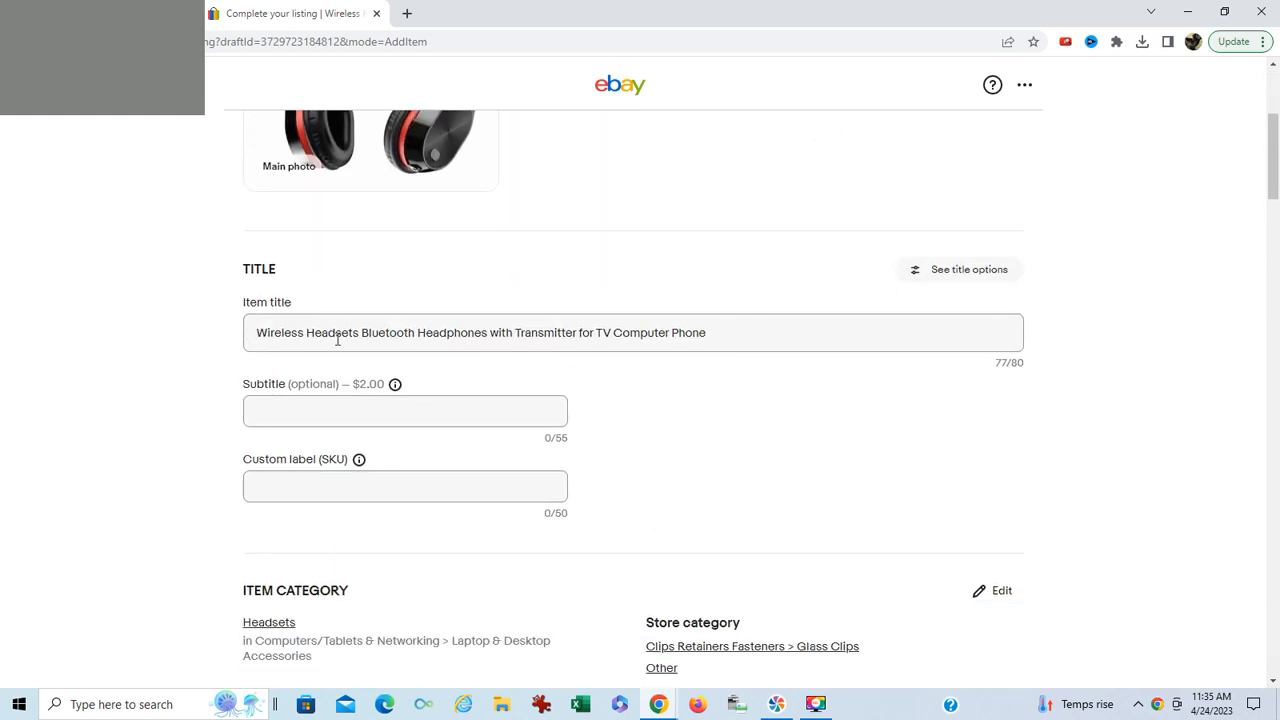
{"action": "scroll", "coordinate": [337, 338], "scroll_direction": "down", "scroll_amount": 2}
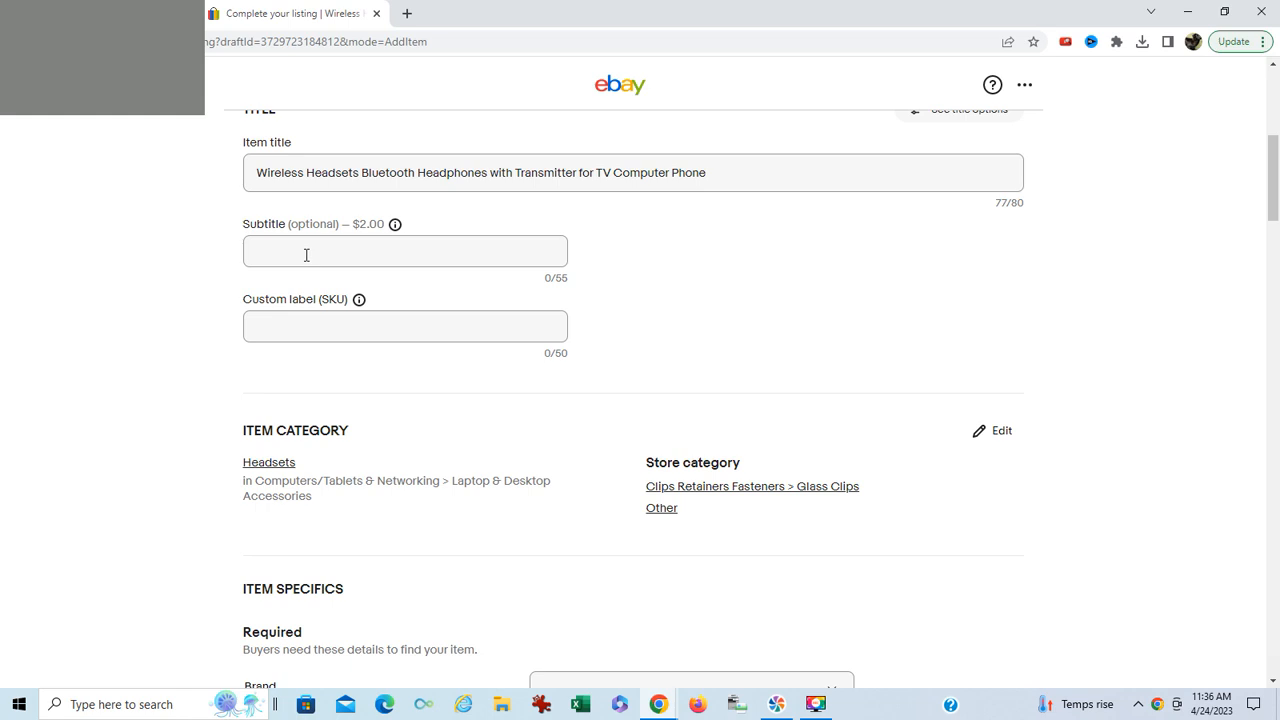
{"action": "left_click", "coordinate": [306, 330]}
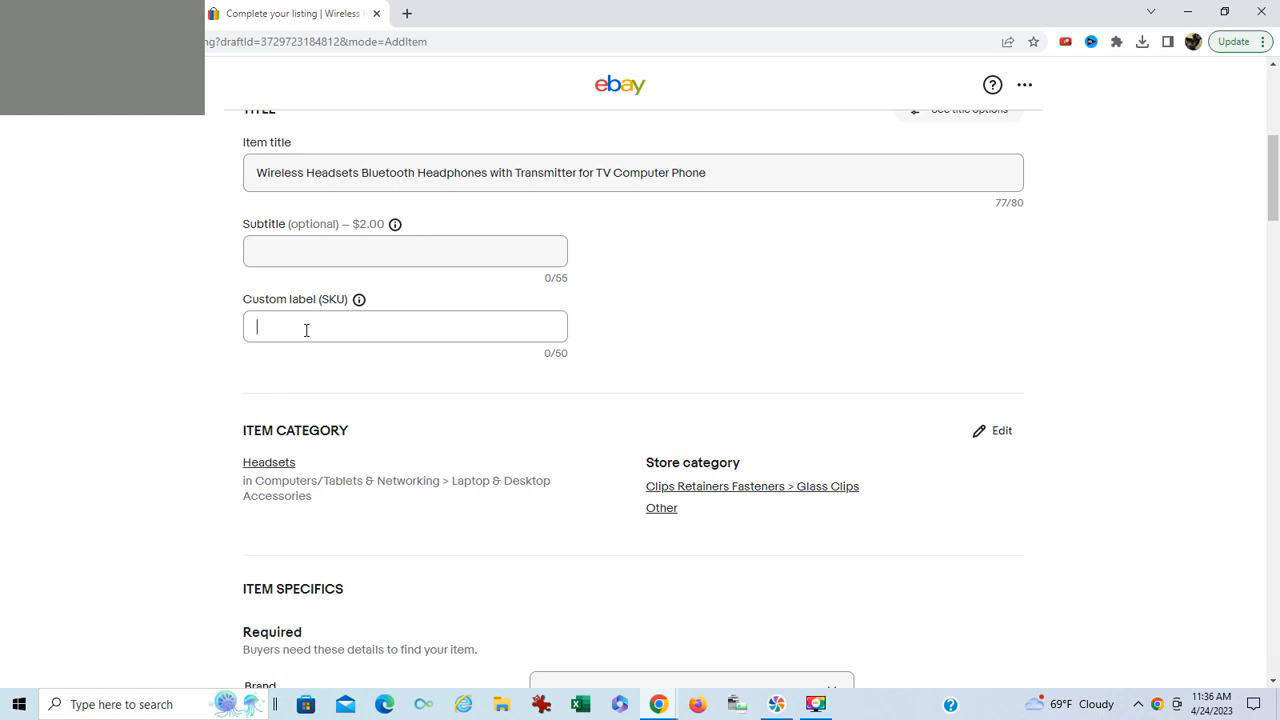
{"action": "type", "text": "B"}
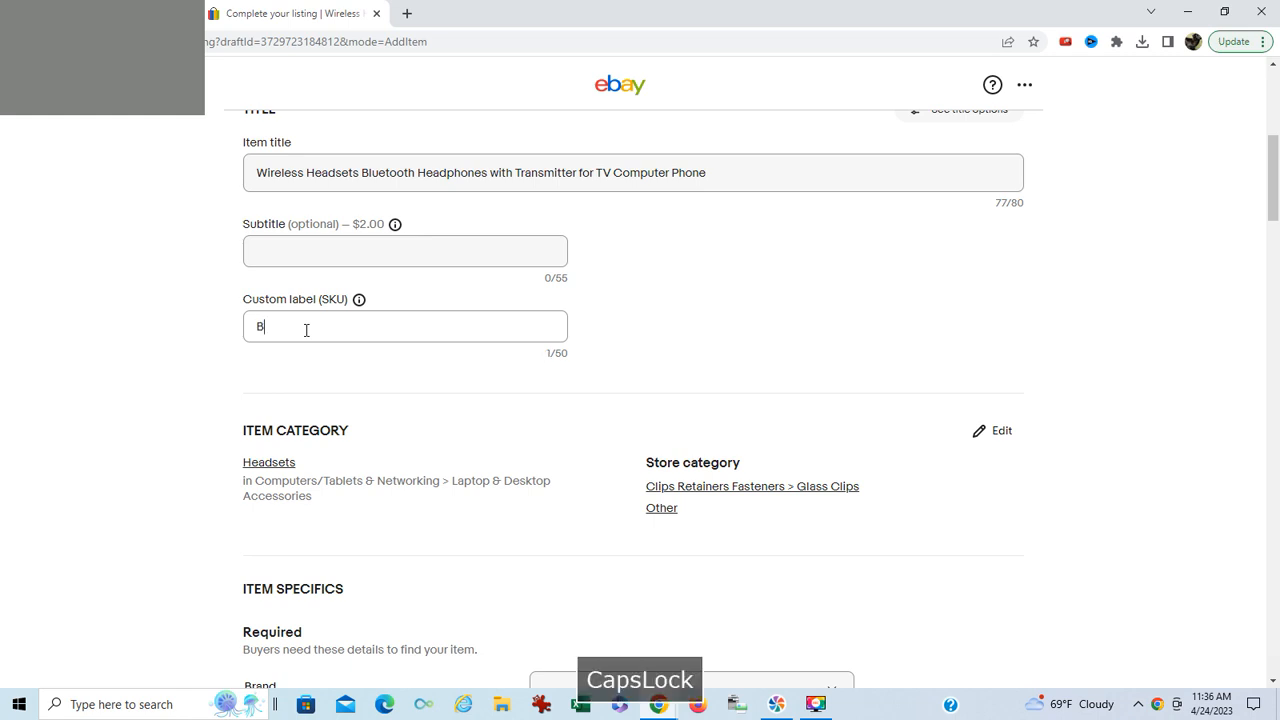
{"action": "type", "text": "in 12"}
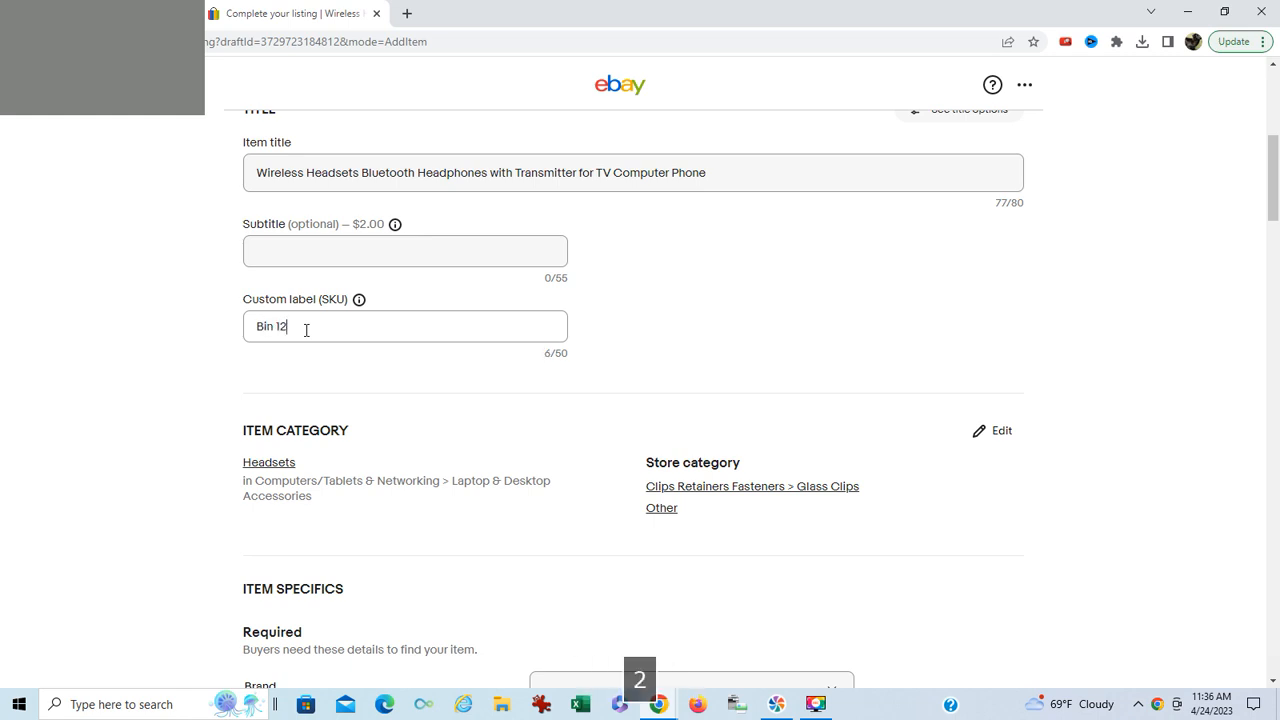
Change the listing's first store category to General Household Items > General Items
{"action": "scroll", "coordinate": [790, 330], "scroll_direction": "down", "scroll_amount": 3}
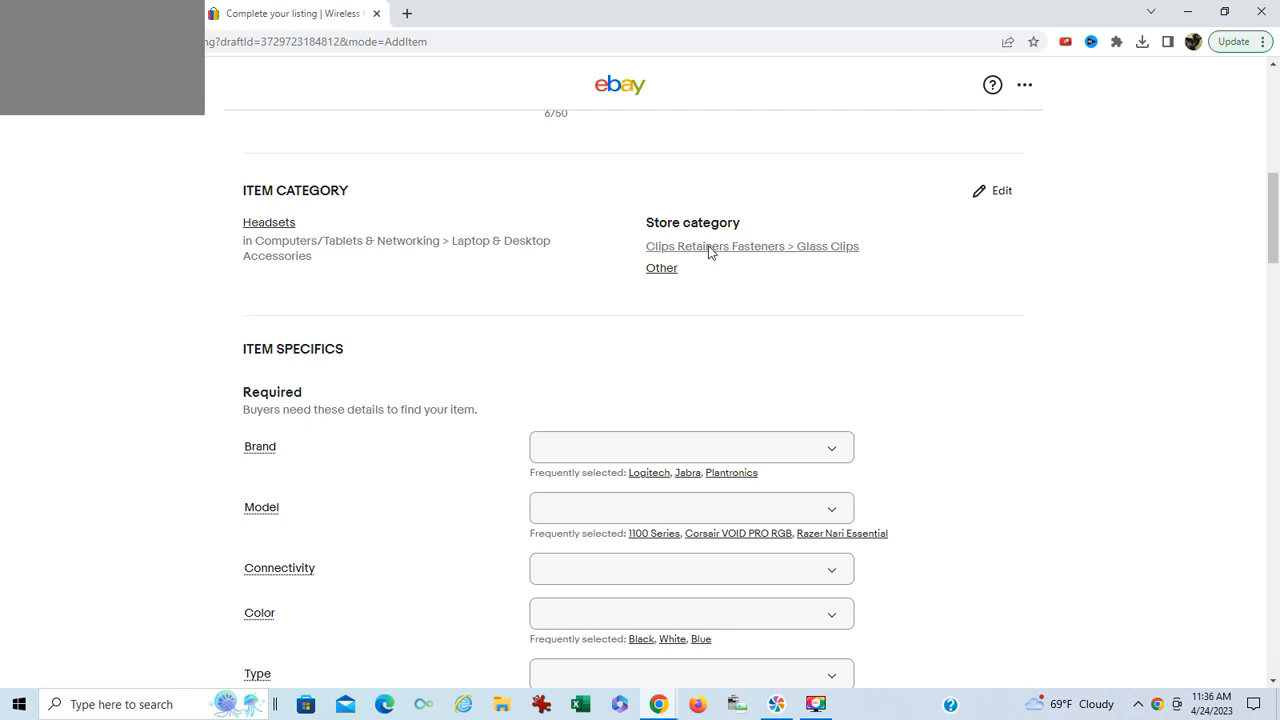
{"action": "left_click", "coordinate": [1001, 198]}
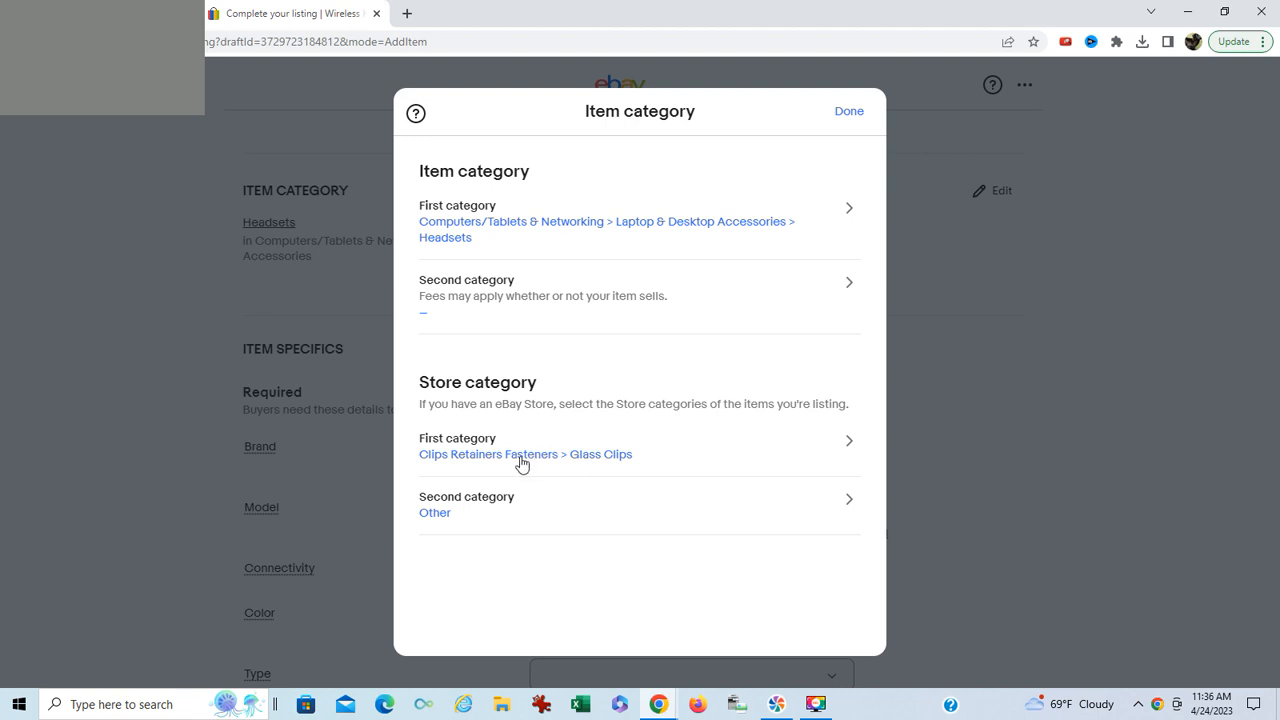
{"action": "left_click", "coordinate": [849, 443]}
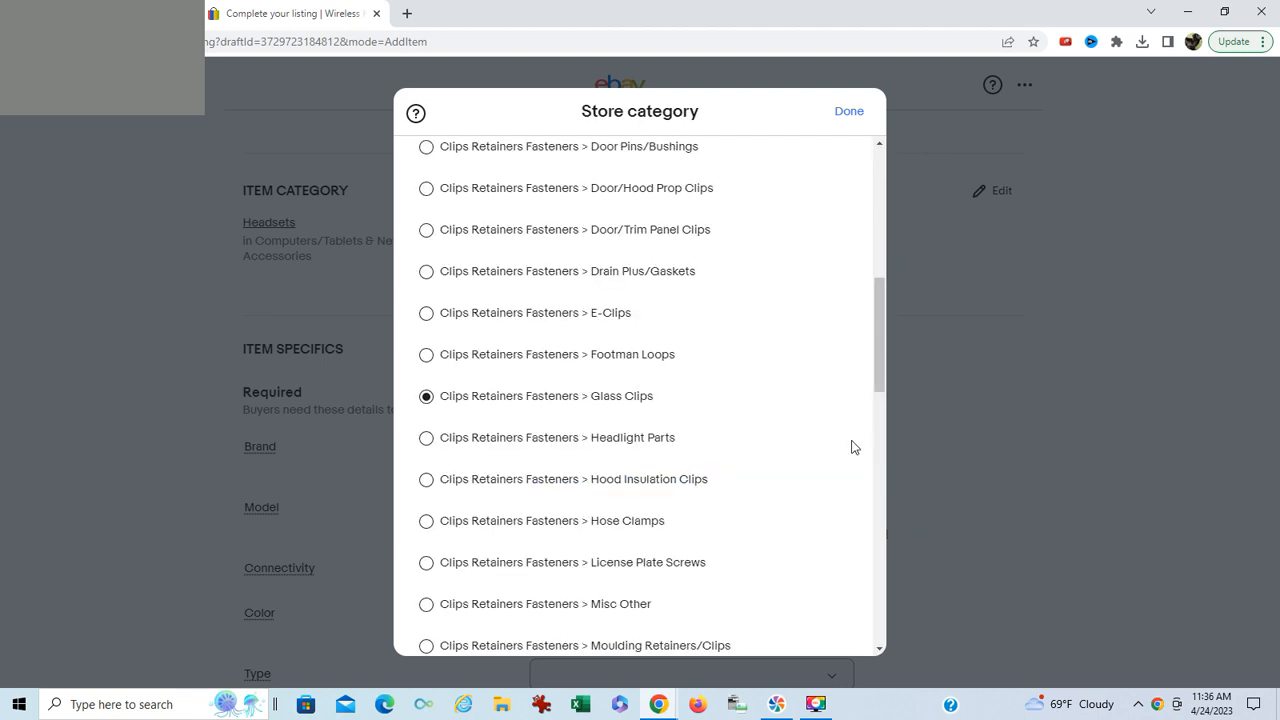
{"action": "scroll", "coordinate": [573, 342], "scroll_direction": "down", "scroll_amount": 10}
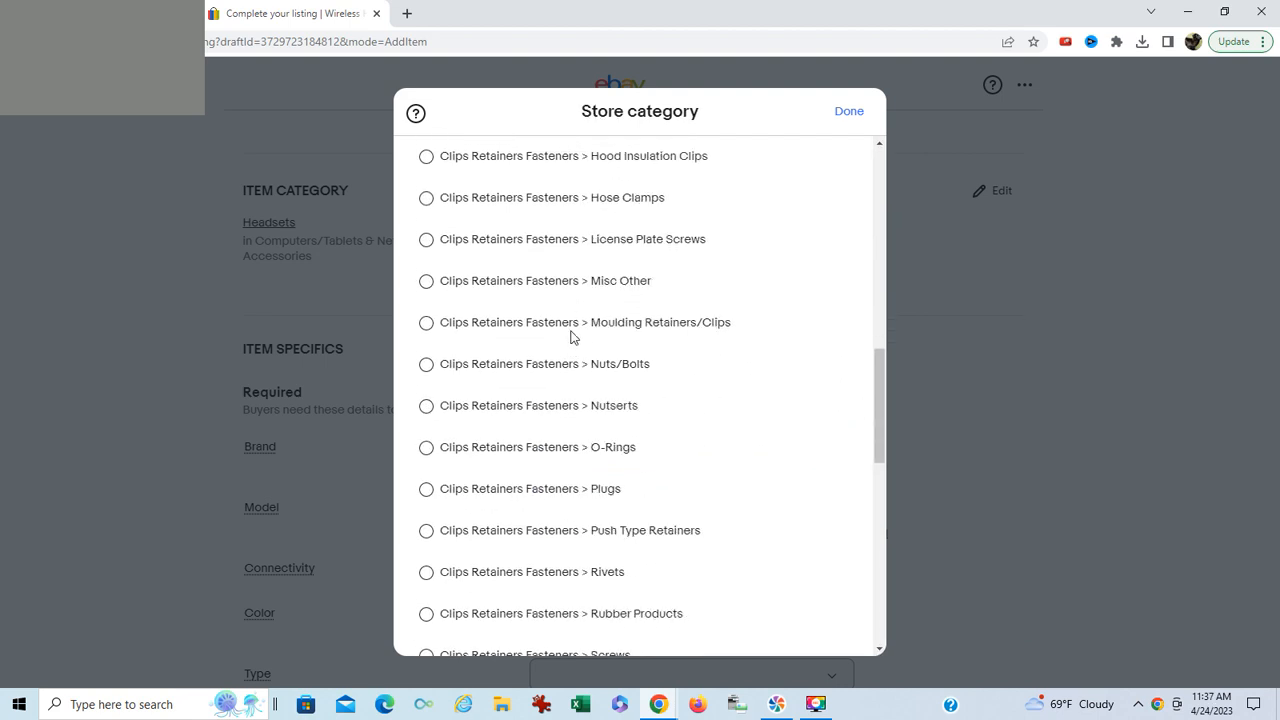
{"action": "scroll", "coordinate": [589, 341], "scroll_direction": "down", "scroll_amount": 3}
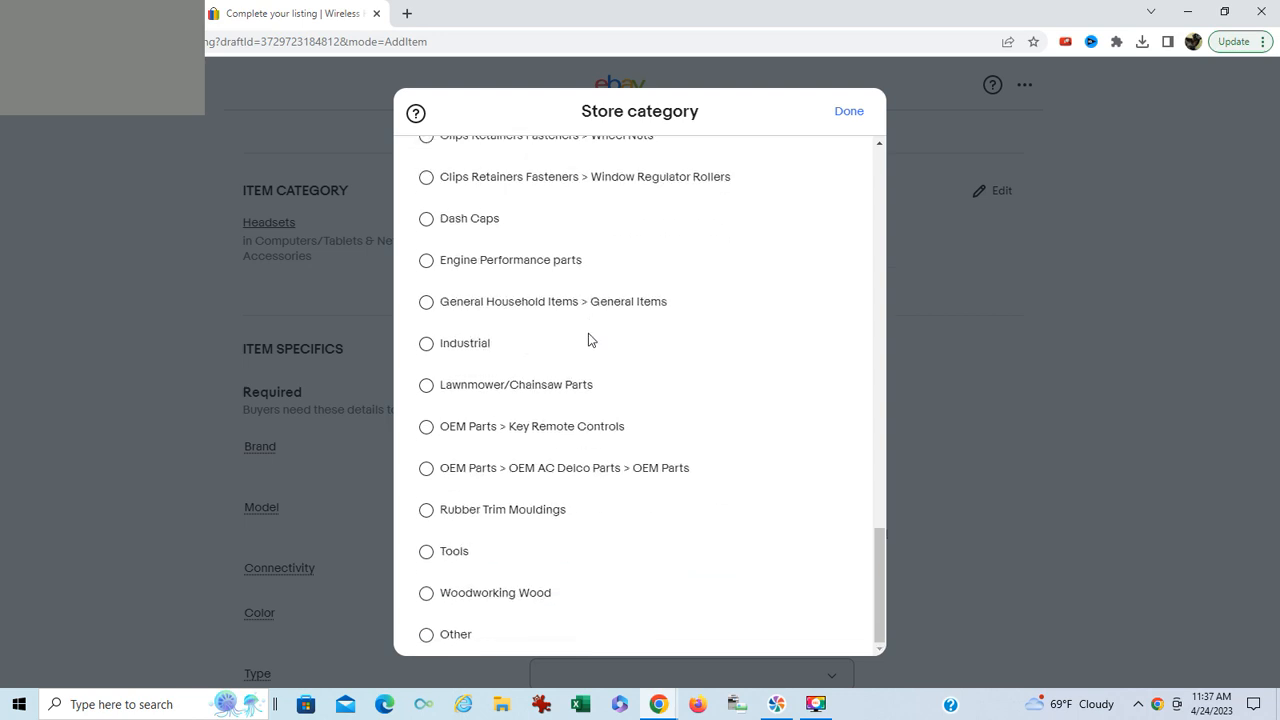
{"action": "left_click", "coordinate": [427, 312]}
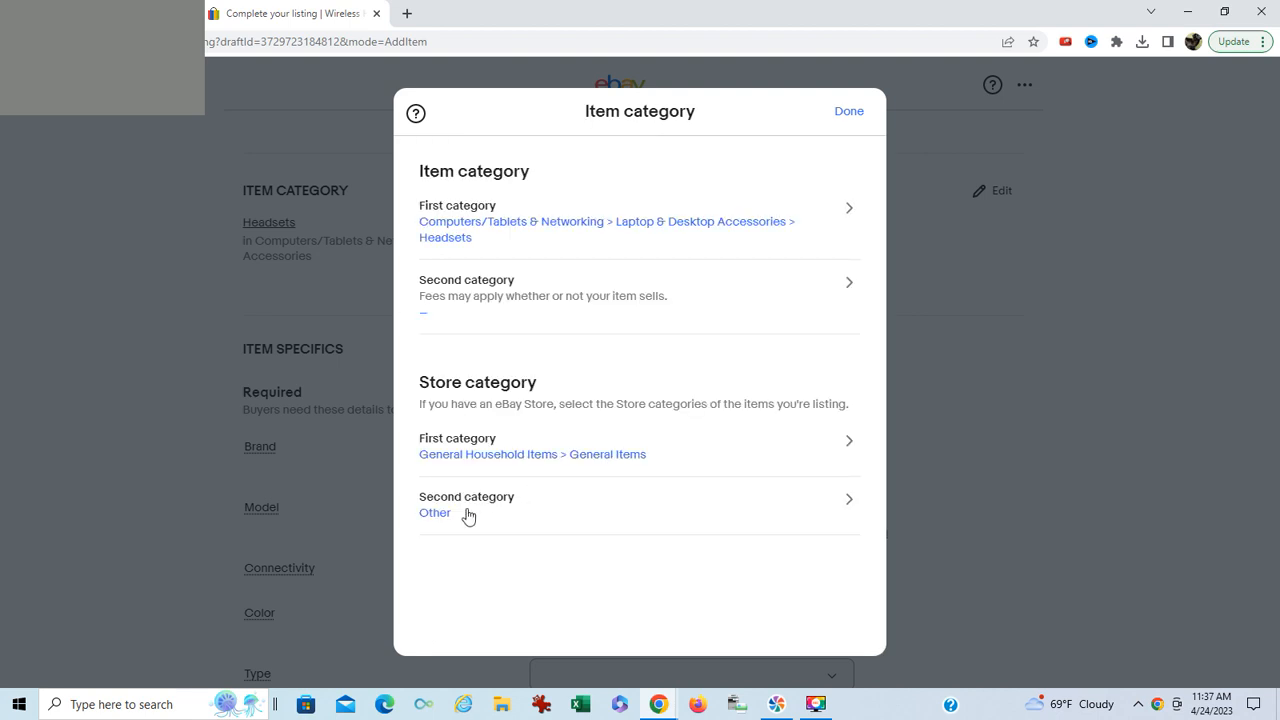
Keep Other as the second store category and finish editing the listing's categories
{"action": "left_click", "coordinate": [846, 500]}
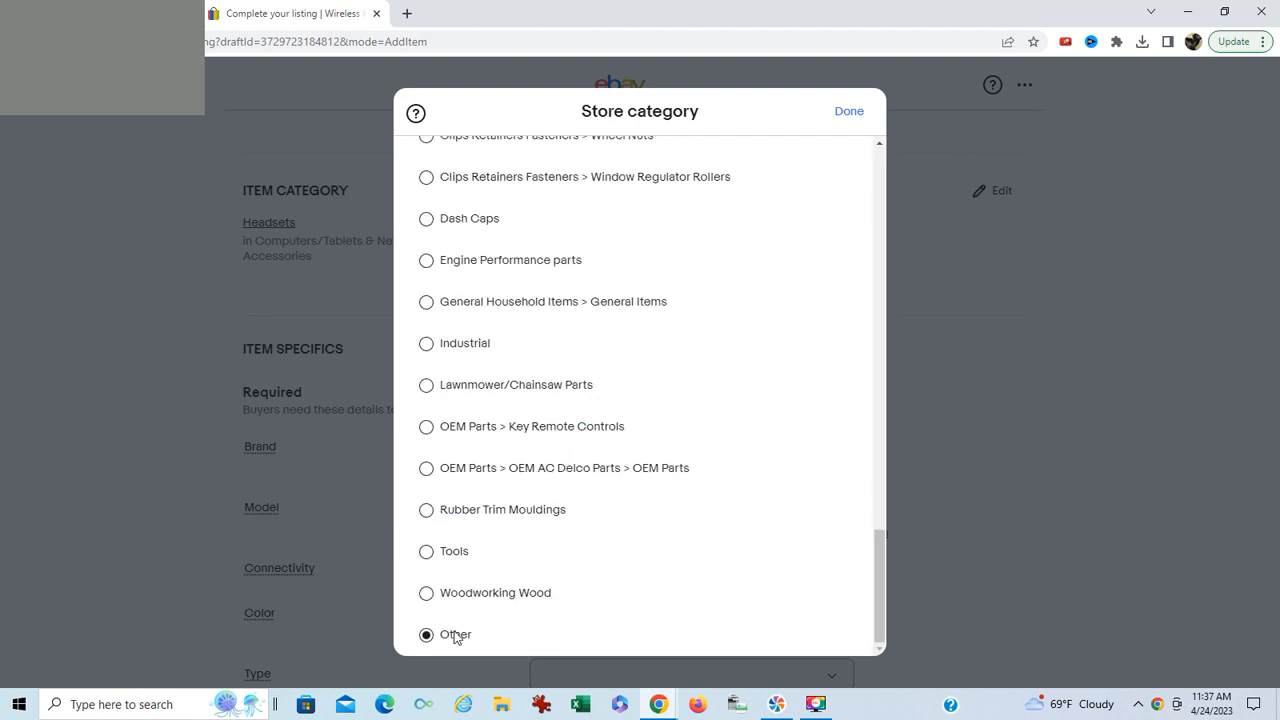
{"action": "left_click", "coordinate": [850, 113]}
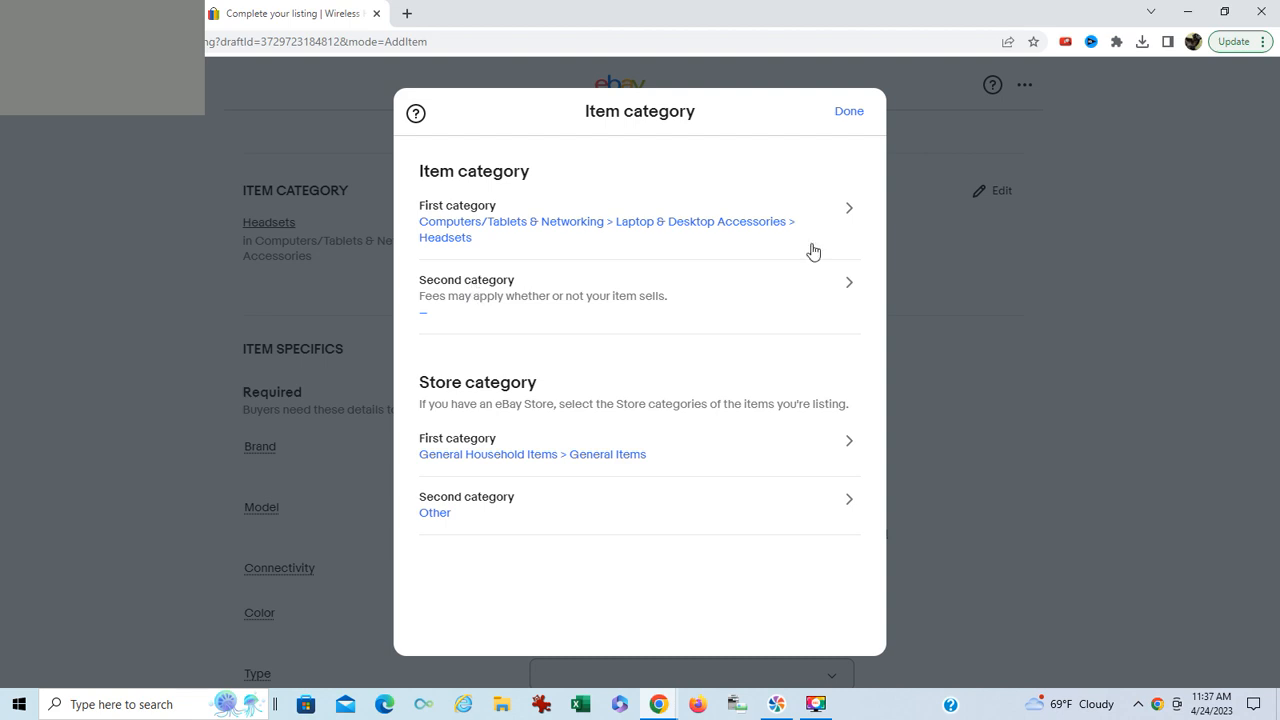
{"action": "left_click", "coordinate": [852, 113]}
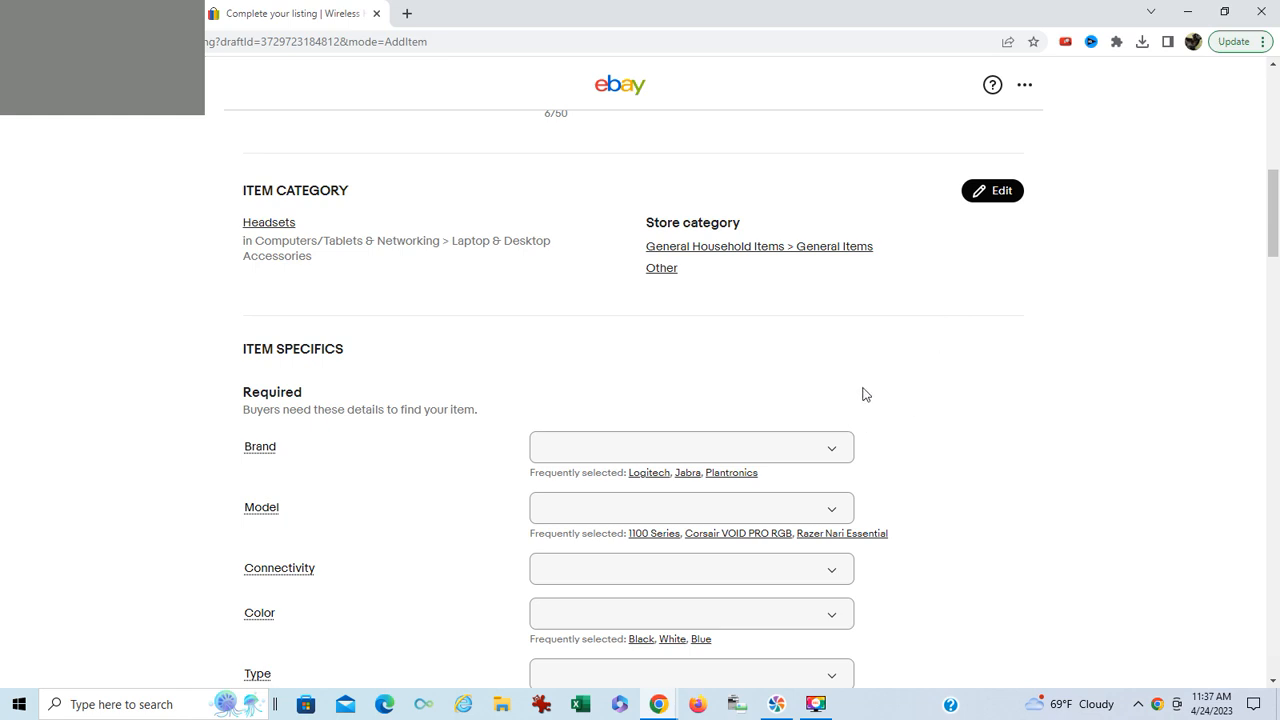
Set the required item specifics Brand to Jabra and Model to 1100 Series
{"action": "scroll", "coordinate": [886, 390], "scroll_direction": "down", "scroll_amount": 2}
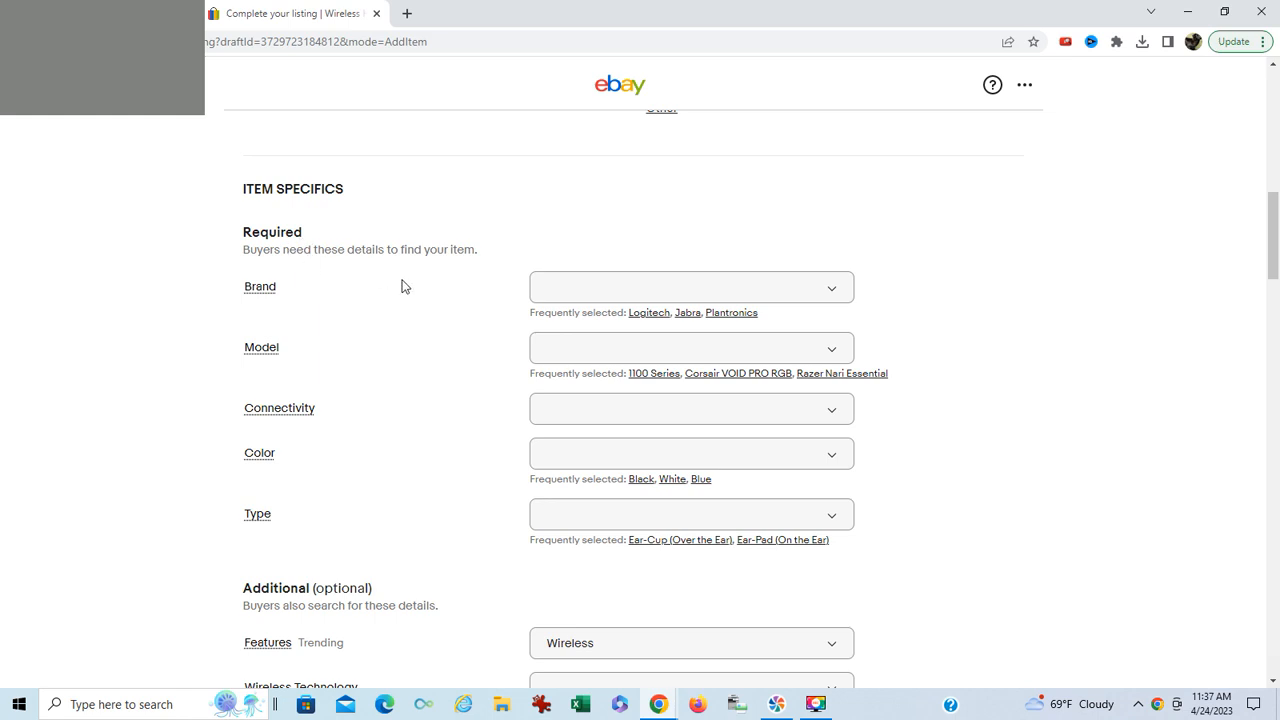
{"action": "scroll", "coordinate": [404, 288], "scroll_direction": "down", "scroll_amount": 4}
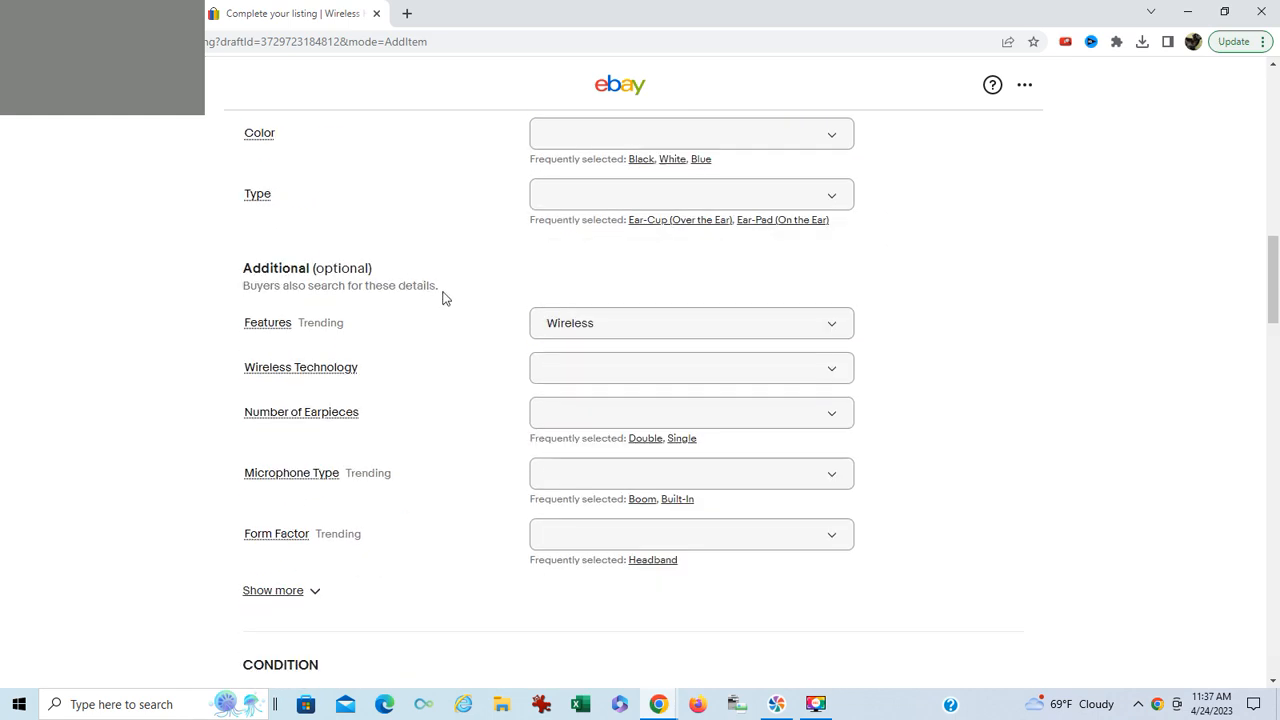
{"action": "scroll", "coordinate": [445, 298], "scroll_direction": "up", "scroll_amount": 3}
{"action": "scroll", "coordinate": [447, 300], "scroll_direction": "up", "scroll_amount": 2}
{"action": "left_click", "coordinate": [561, 376]}
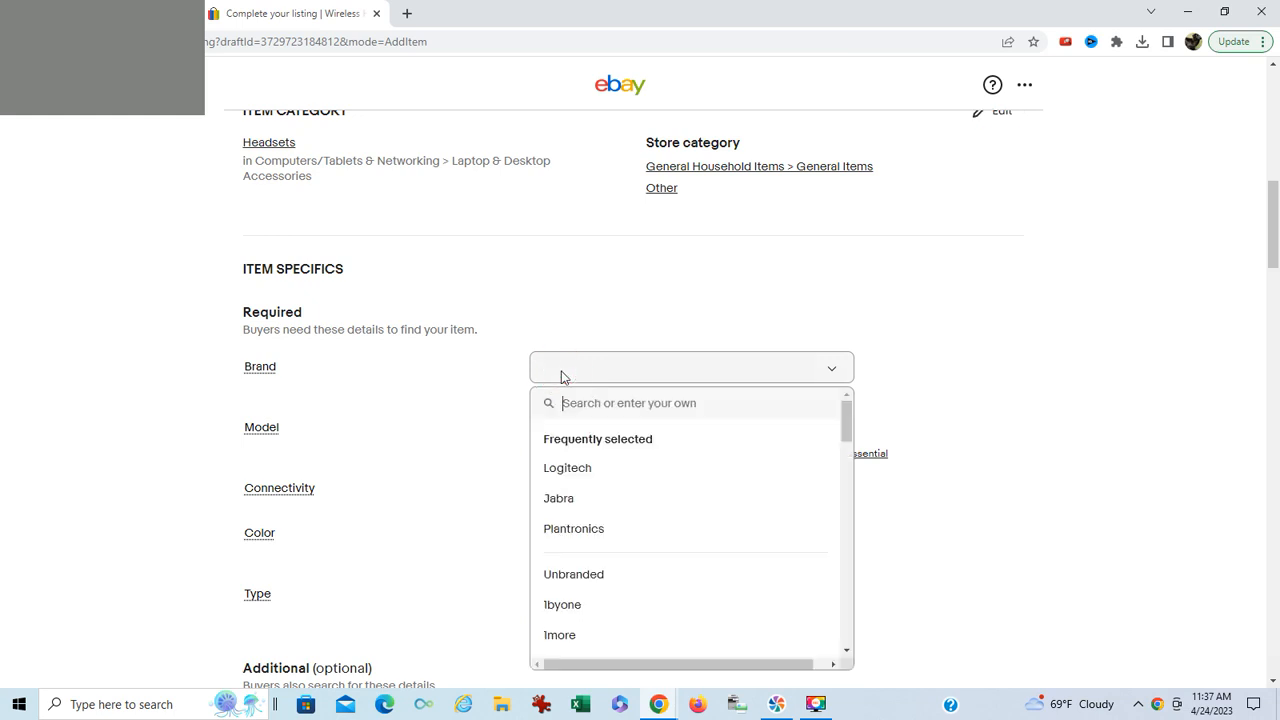
{"action": "left_click", "coordinate": [556, 500]}
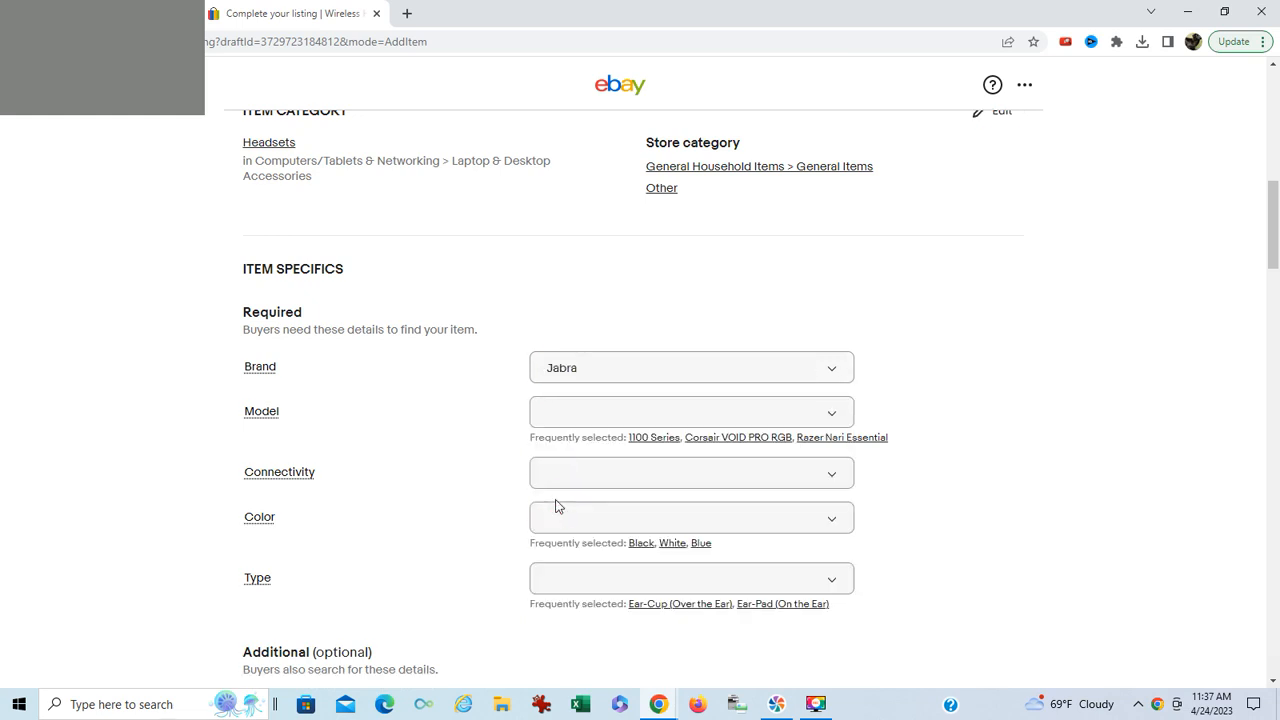
{"action": "left_click", "coordinate": [573, 416]}
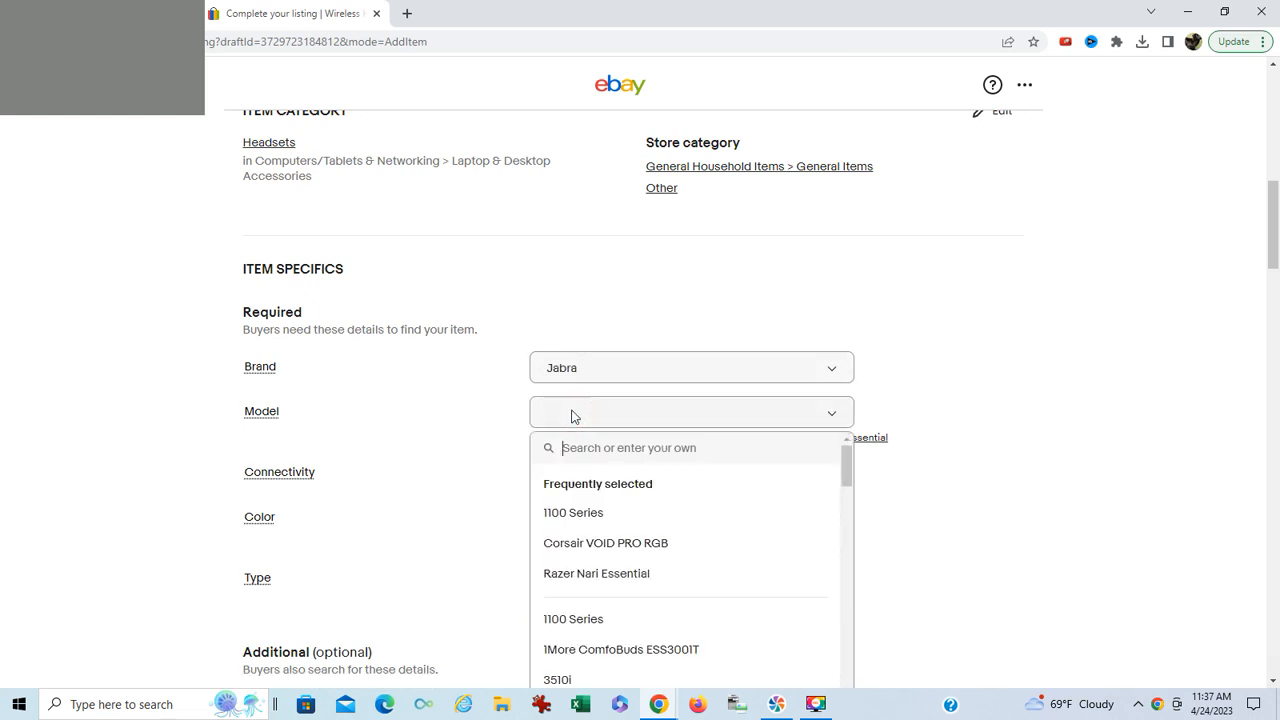
{"action": "left_click", "coordinate": [573, 515]}
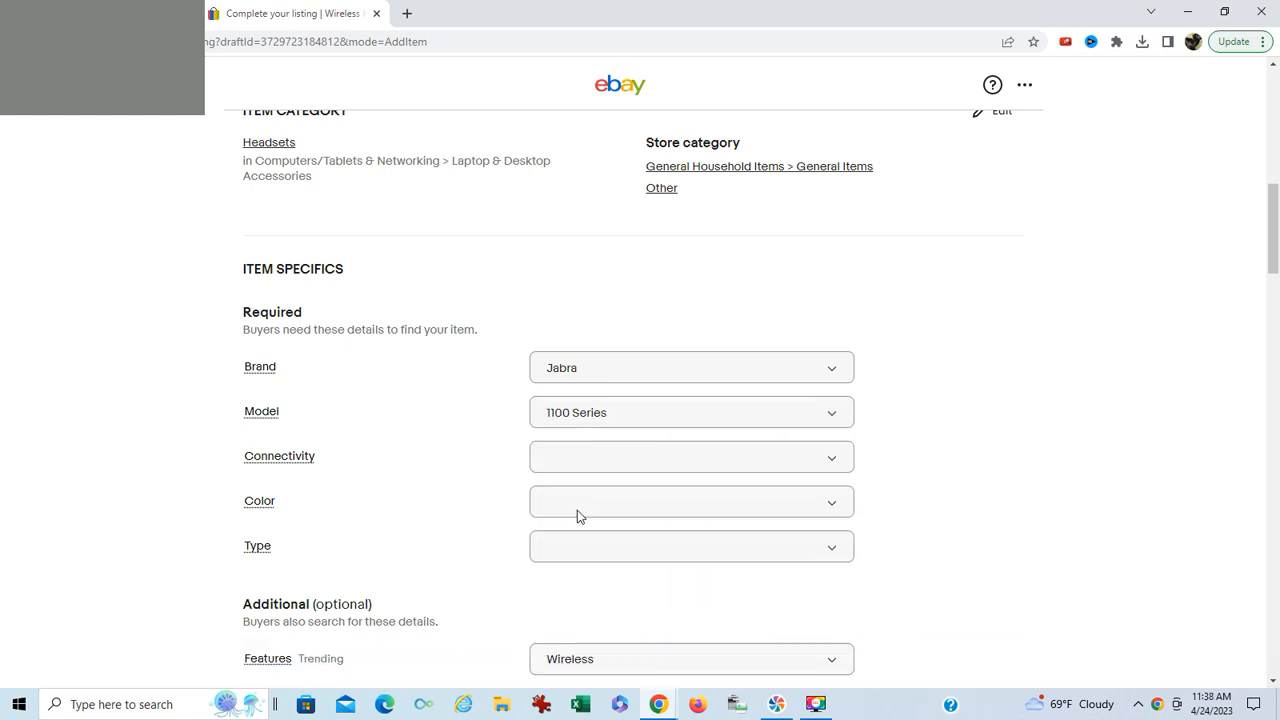
Set the Connectivity item specific to Bluetooth
{"action": "left_click", "coordinate": [578, 459]}
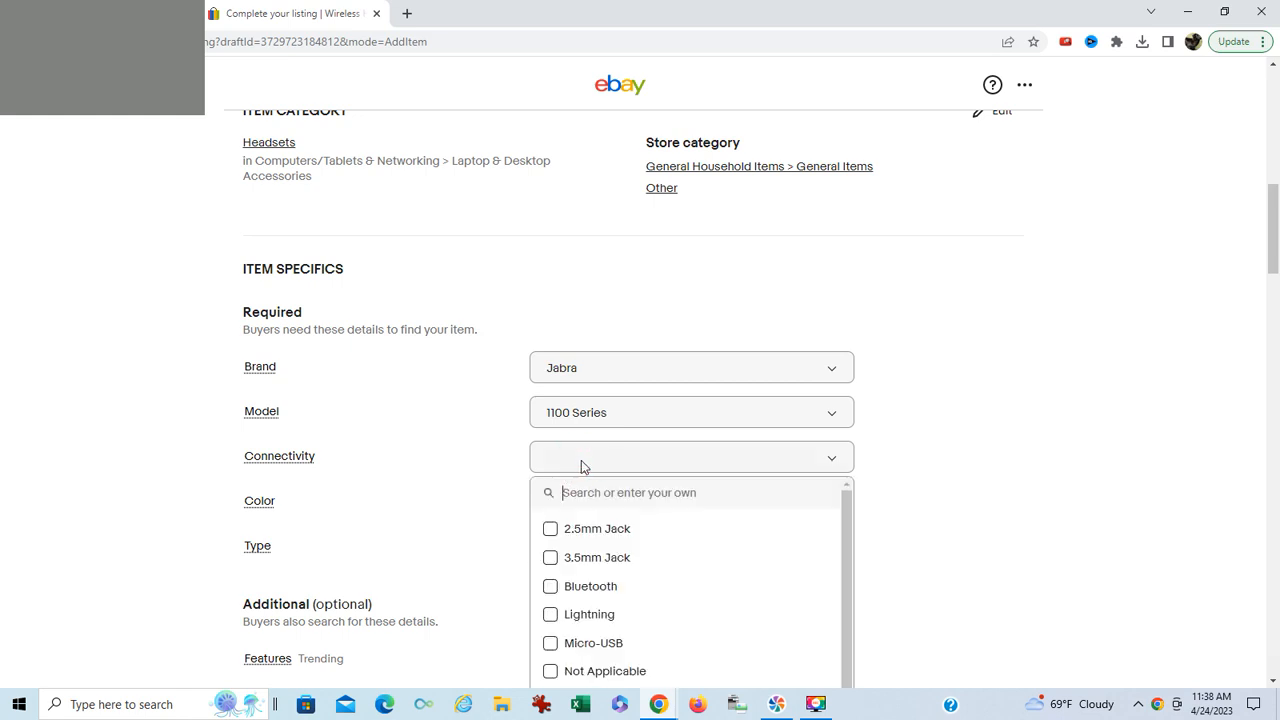
{"action": "scroll", "coordinate": [584, 522], "scroll_direction": "down", "scroll_amount": 1}
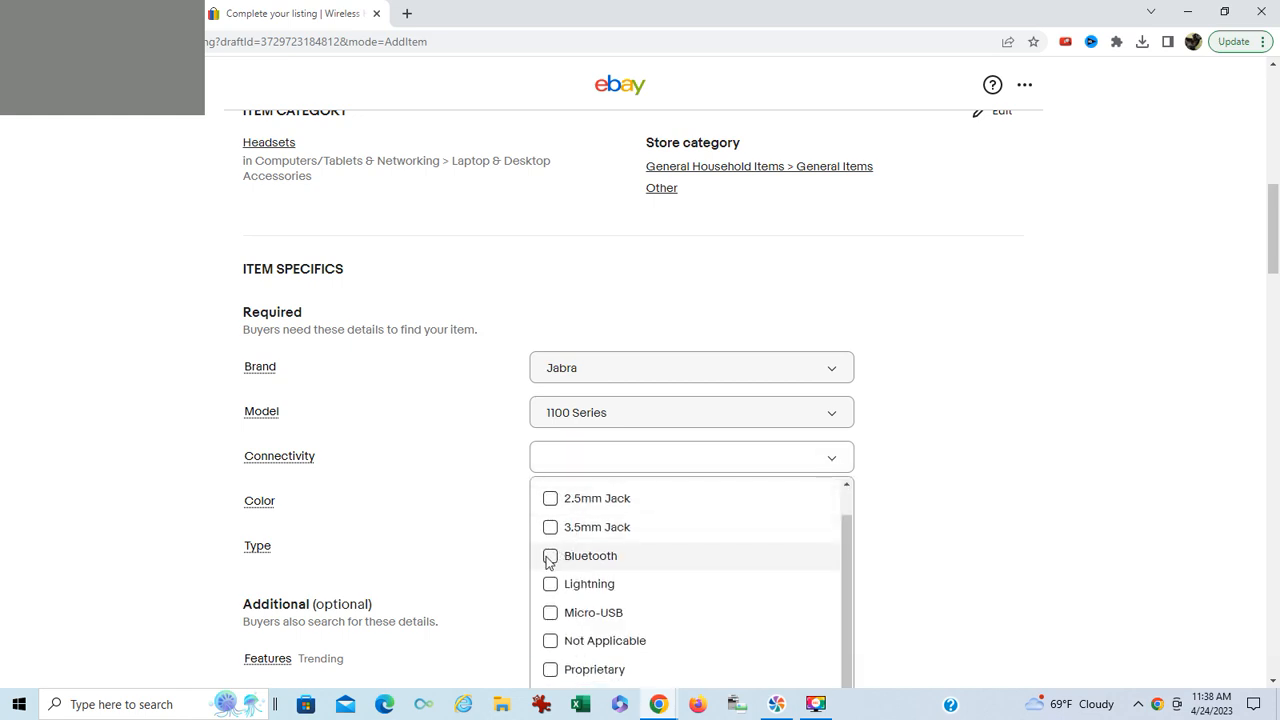
{"action": "left_click", "coordinate": [551, 556]}
{"action": "left_click", "coordinate": [435, 458]}
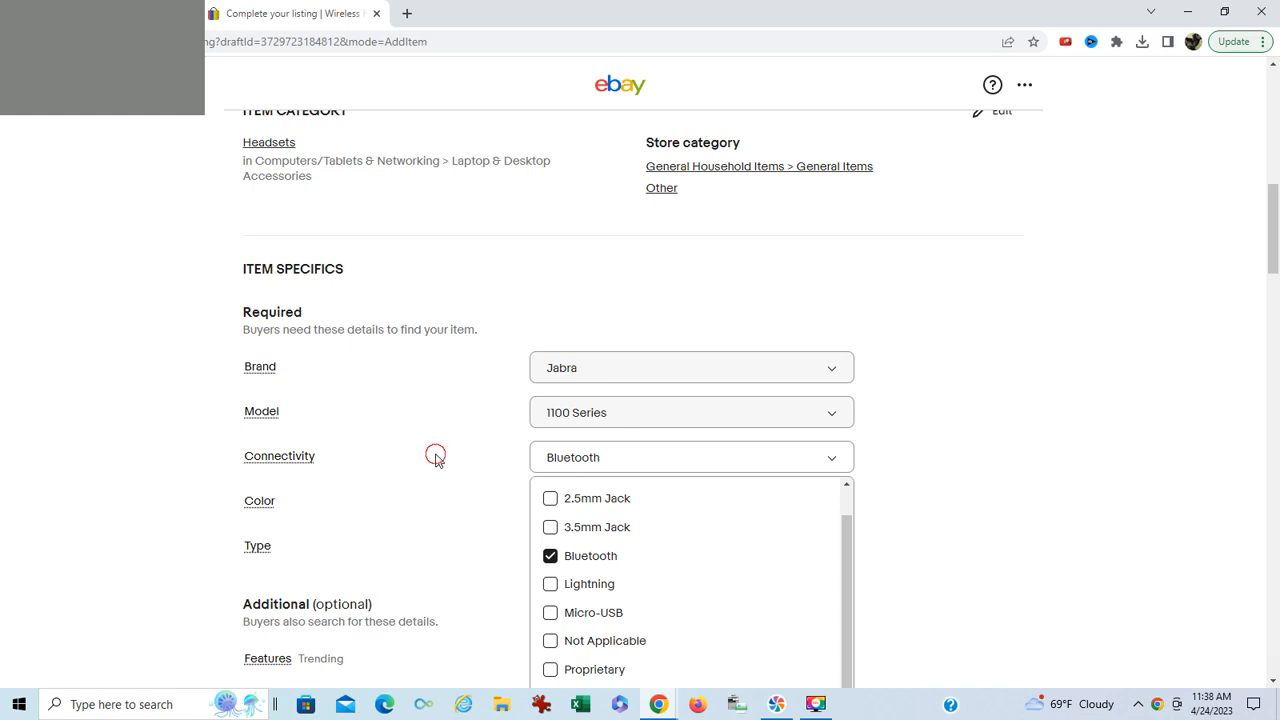
Set the Color item specific to Red and the Type to Ear-Pad (On the Ear)
{"action": "scroll", "coordinate": [480, 420], "scroll_direction": "down", "scroll_amount": 2}
{"action": "left_click", "coordinate": [566, 341]}
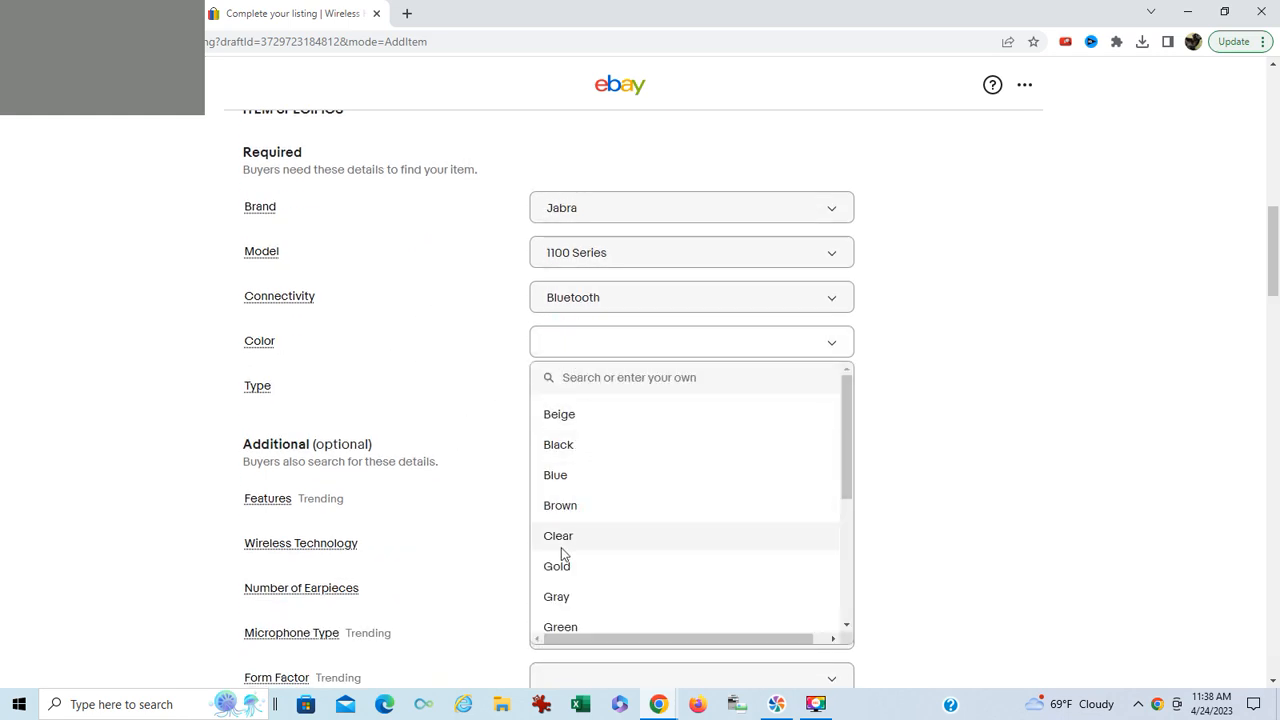
{"action": "scroll", "coordinate": [570, 525], "scroll_direction": "down", "scroll_amount": 2}
{"action": "scroll", "coordinate": [572, 517], "scroll_direction": "down", "scroll_amount": 1}
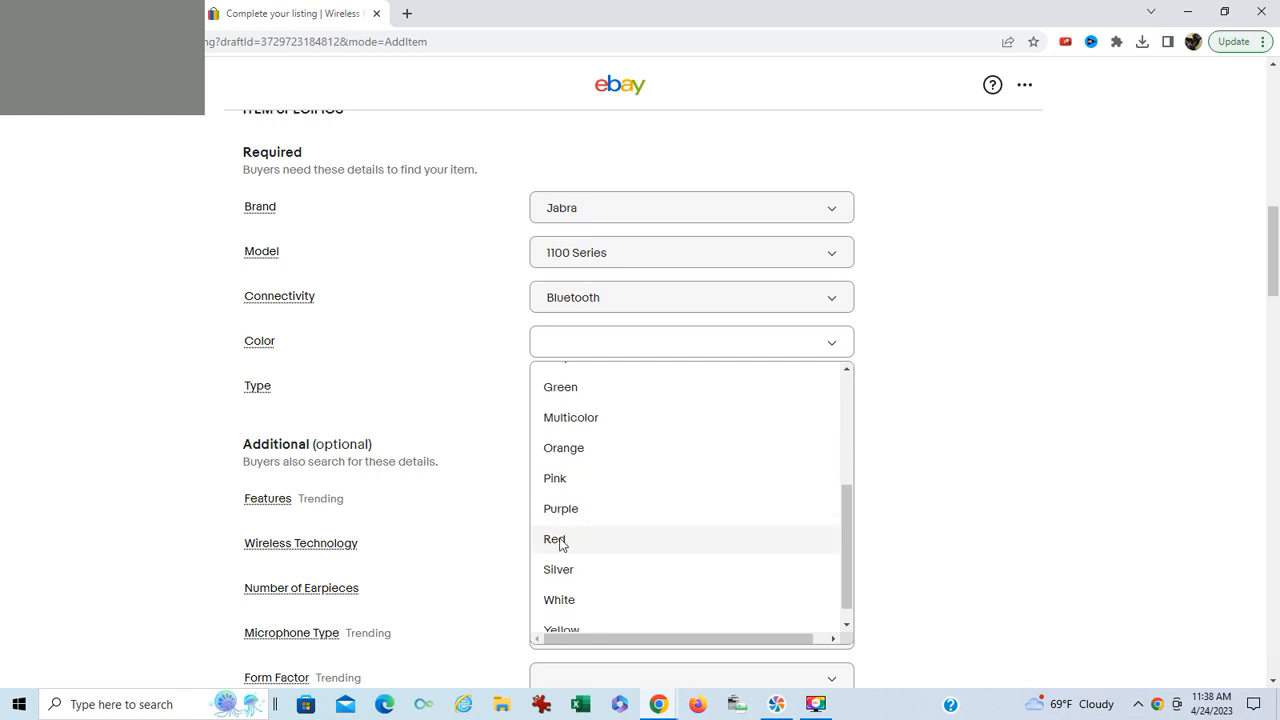
{"action": "left_click", "coordinate": [558, 540]}
{"action": "left_click", "coordinate": [557, 389]}
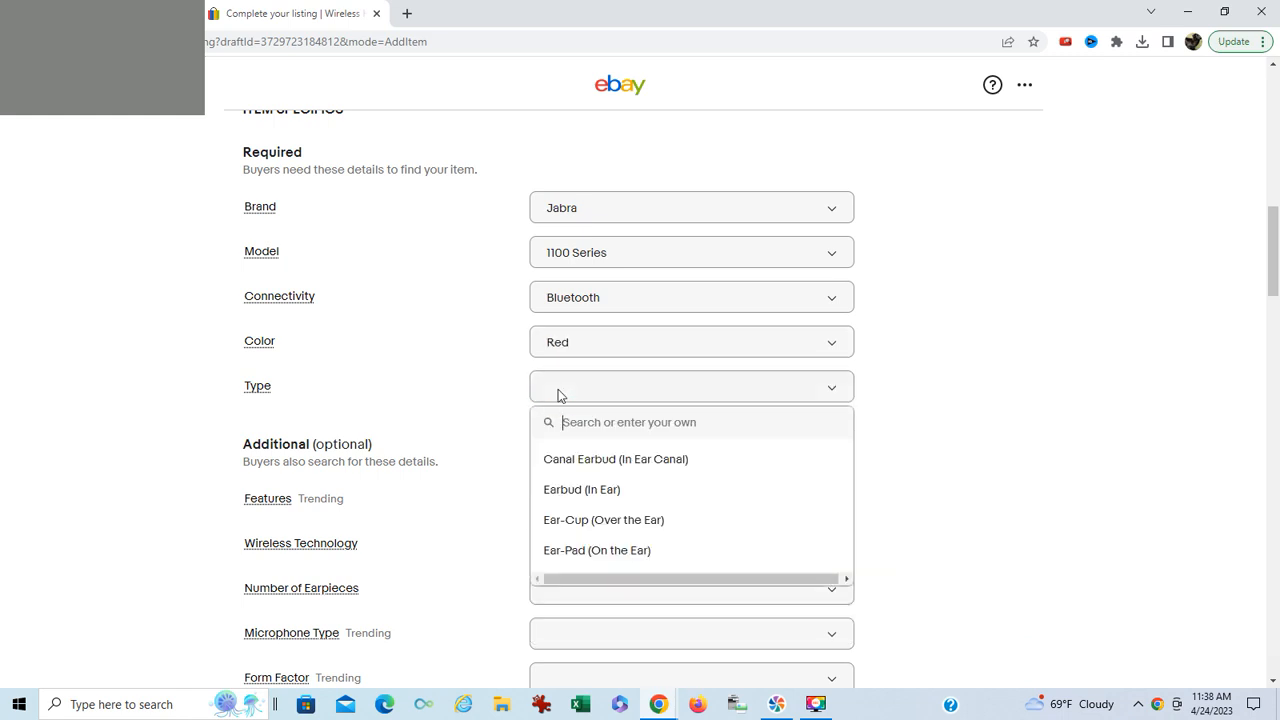
{"action": "scroll", "coordinate": [697, 450], "scroll_direction": "down", "scroll_amount": 2}
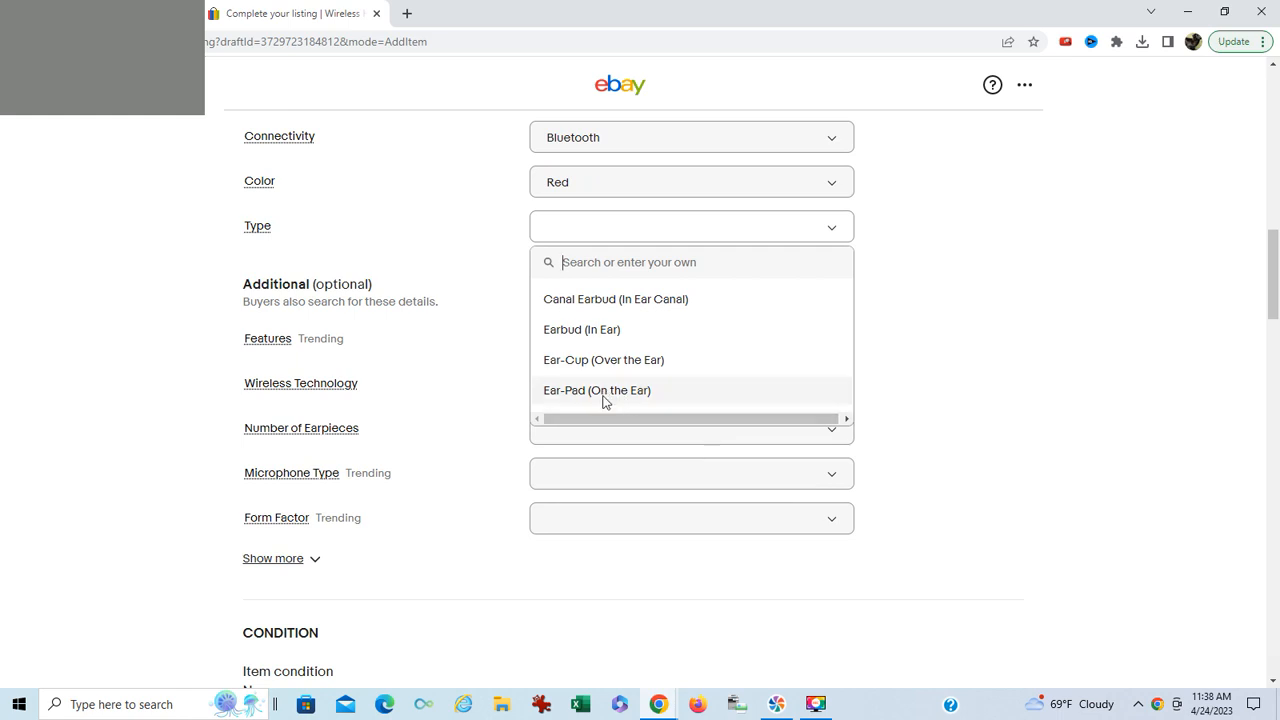
{"action": "left_click", "coordinate": [603, 391]}
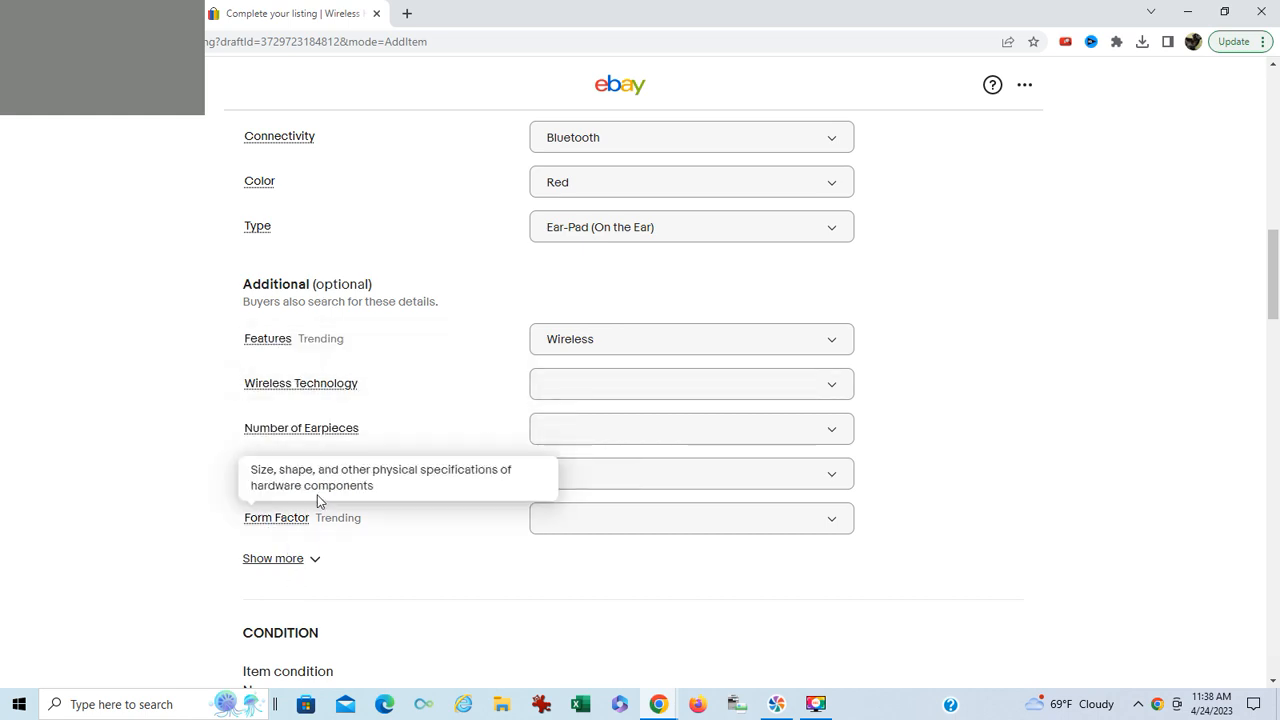
Review the item condition choices and keep the condition as New
{"action": "scroll", "coordinate": [466, 397], "scroll_direction": "down", "scroll_amount": 3}
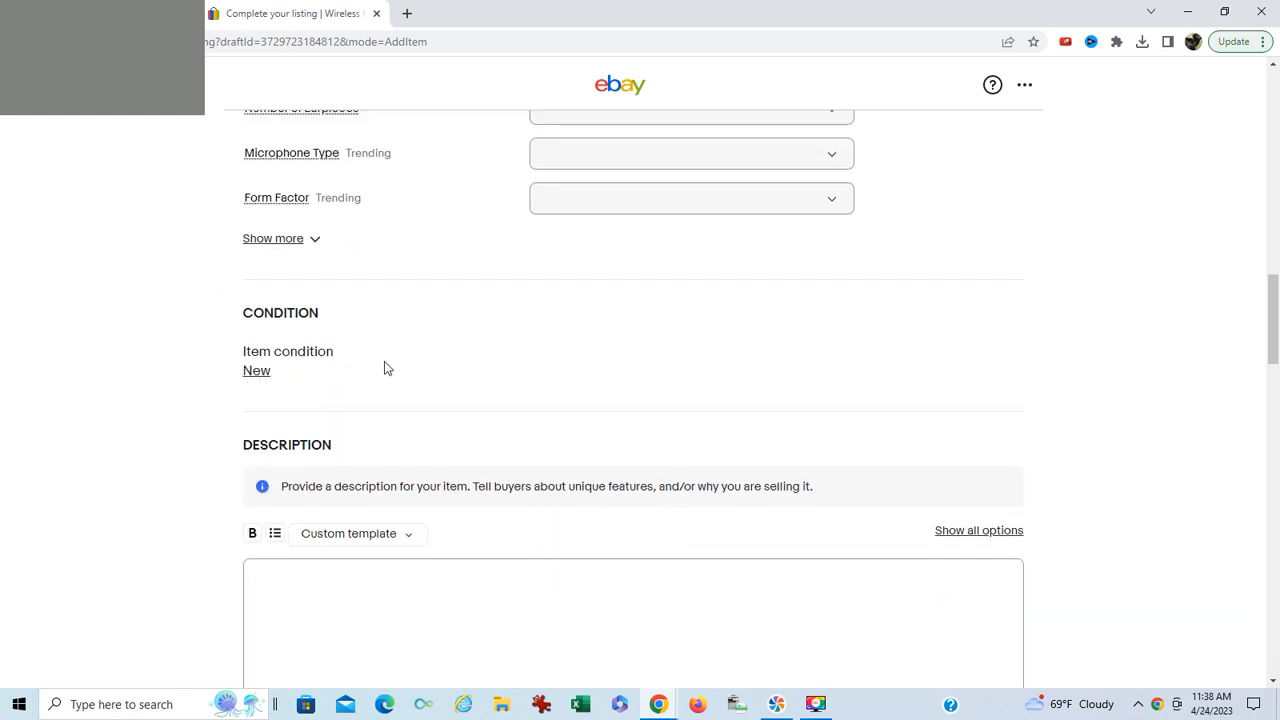
{"action": "left_click", "coordinate": [263, 372]}
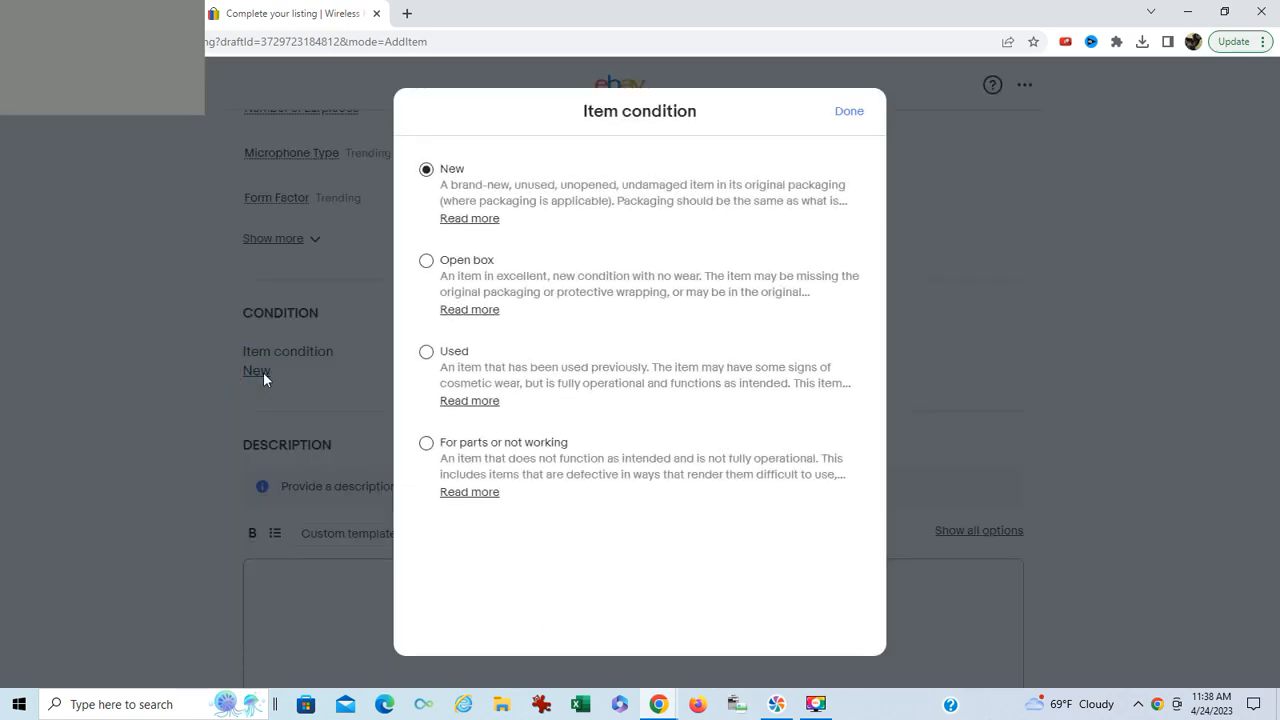
{"action": "left_click", "coordinate": [847, 112]}
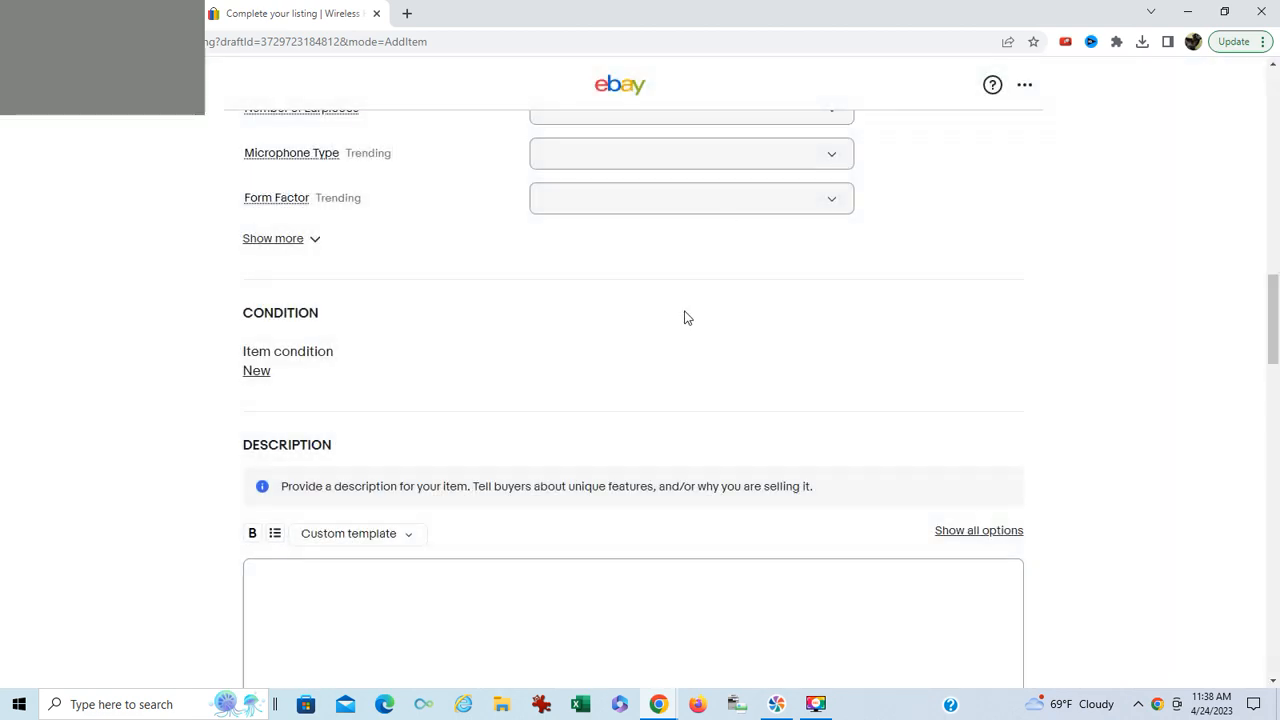
Copy the title "Wireless Headsets Bluetooth Headphones with Transmitter for TV Computer Phone" from the open reference listing
{"action": "scroll", "coordinate": [683, 317], "scroll_direction": "down", "scroll_amount": 3}
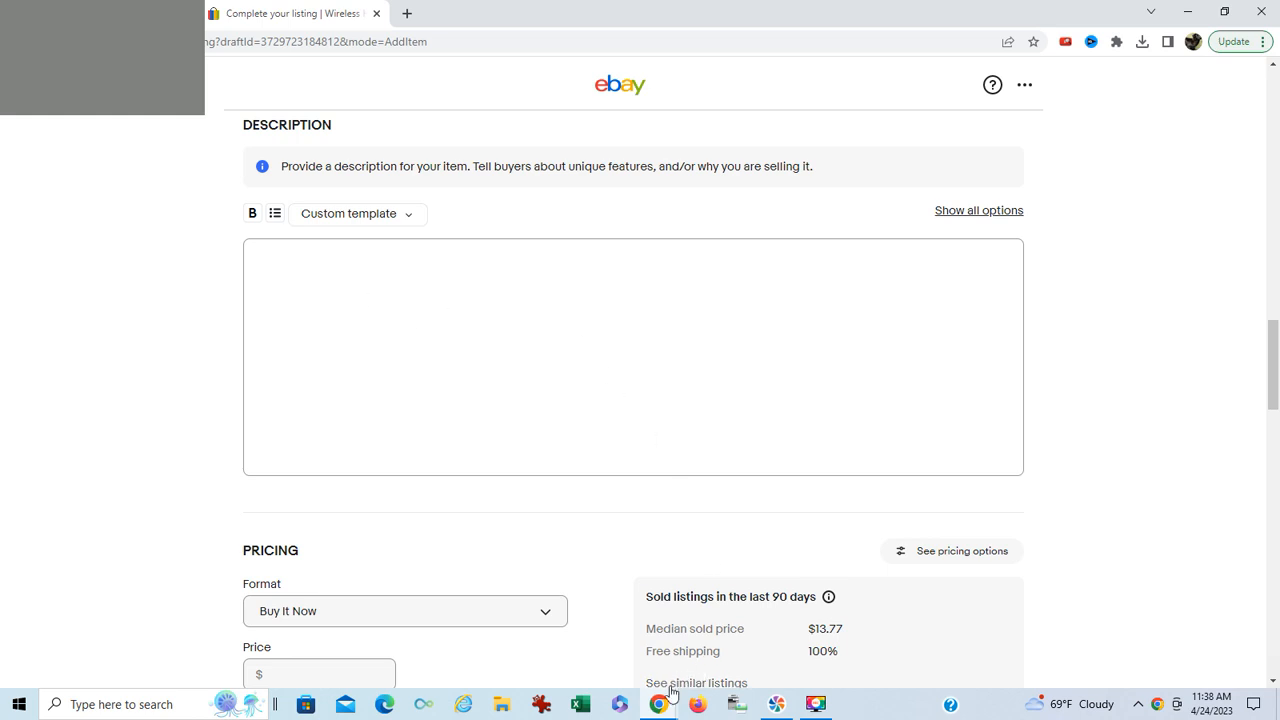
{"action": "mouse_move", "coordinate": [658, 704]}
{"action": "left_click", "coordinate": [565, 625]}
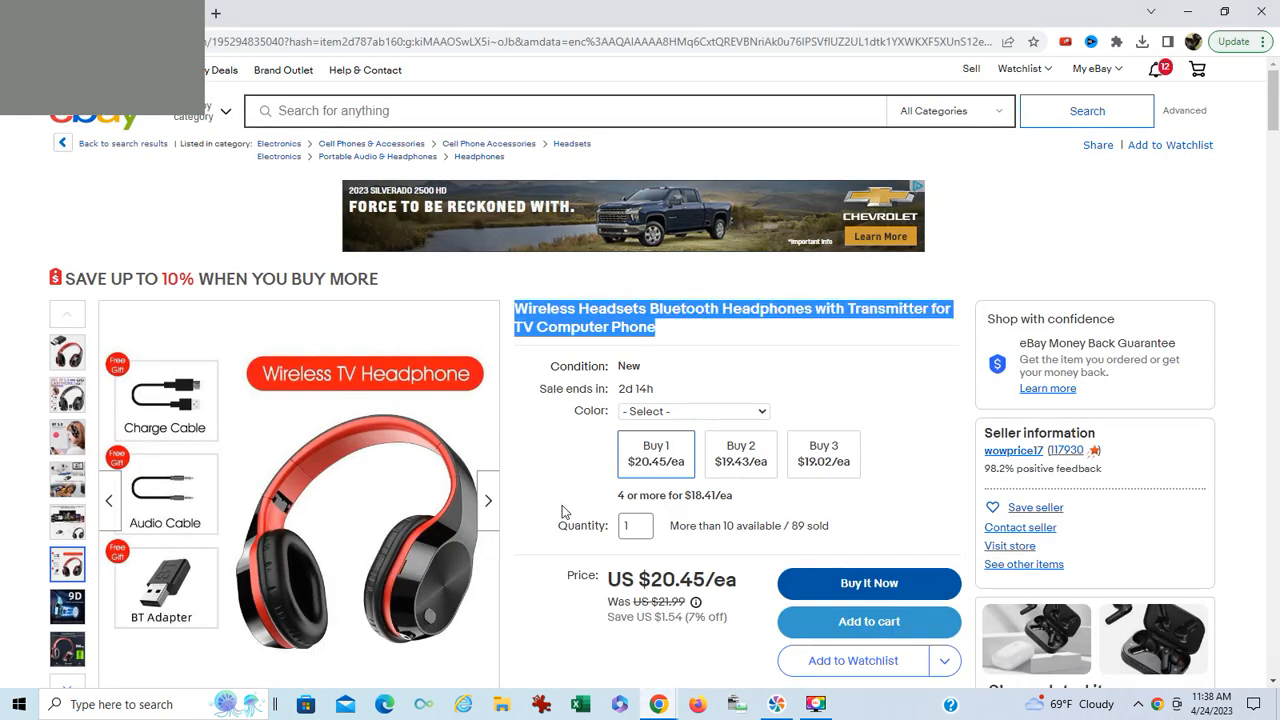
{"action": "scroll", "coordinate": [555, 437], "scroll_direction": "down", "scroll_amount": 9}
{"action": "scroll", "coordinate": [557, 437], "scroll_direction": "up", "scroll_amount": 8}
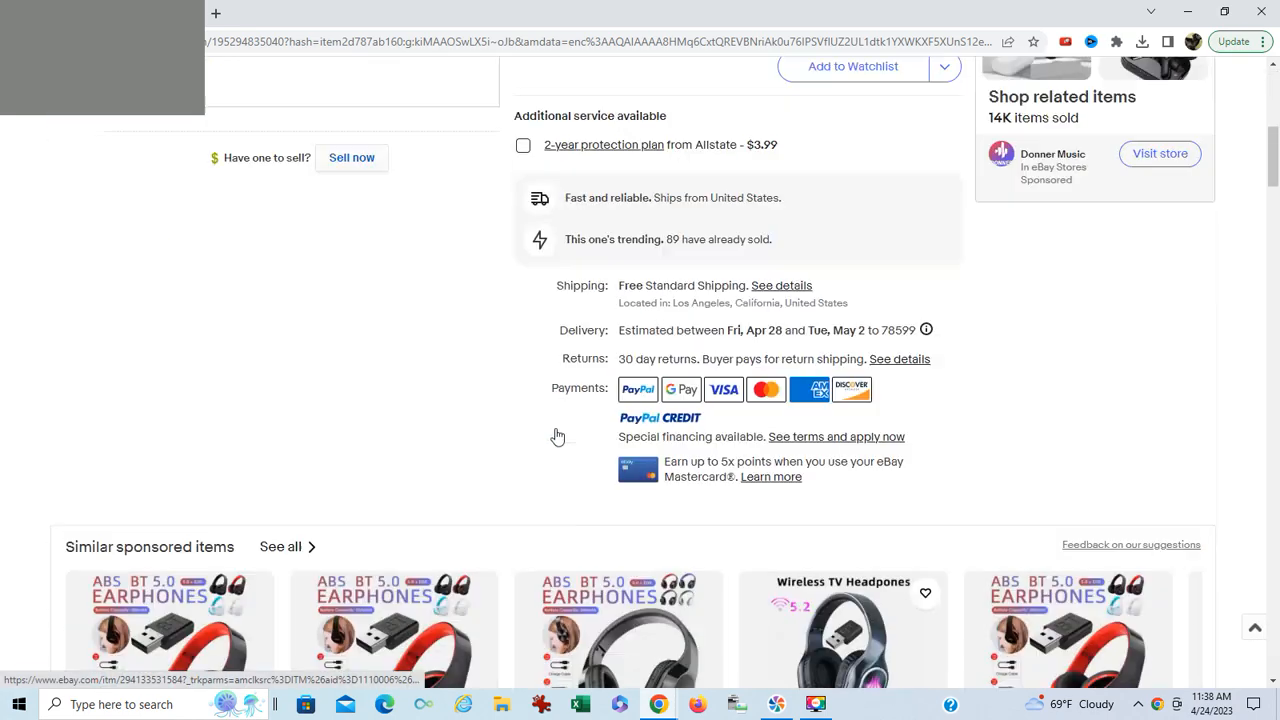
{"action": "right_click", "coordinate": [590, 172]}
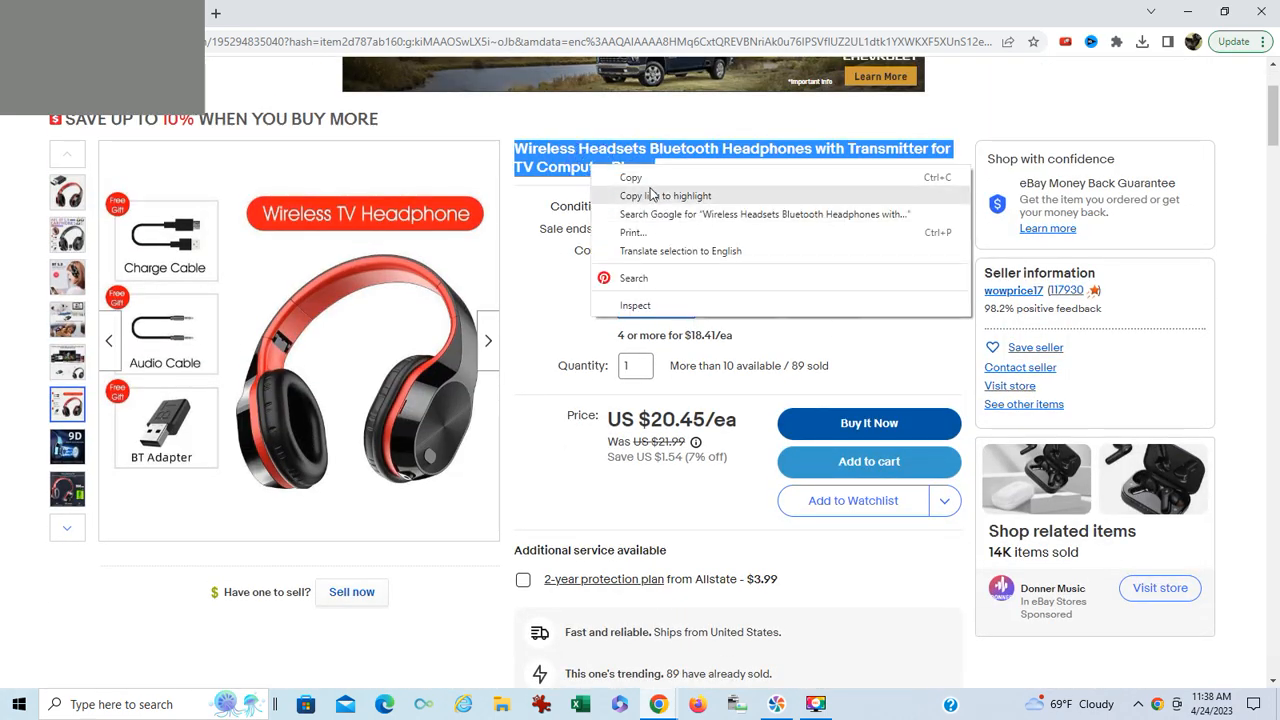
{"action": "left_click", "coordinate": [650, 182]}
Return to the draft listing and paste the copied title into the description as plain text
{"action": "key", "text": "alt+Tab"}
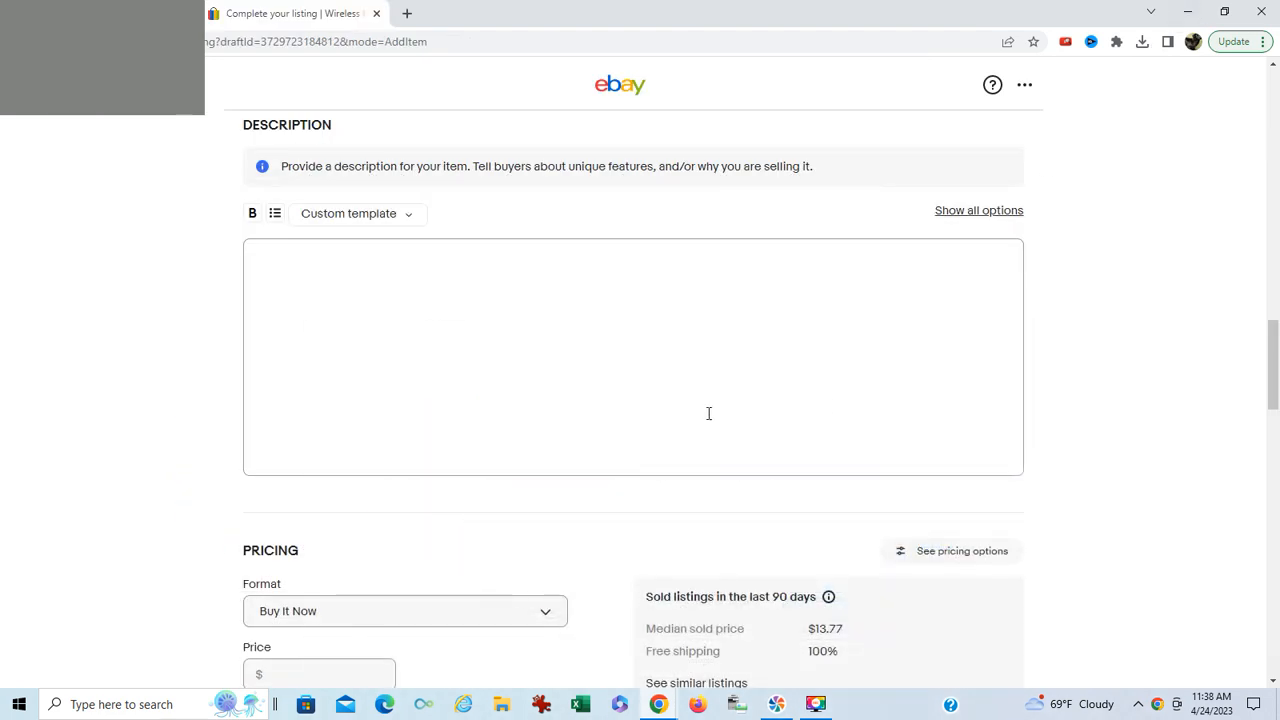
{"action": "left_click", "coordinate": [268, 275]}
{"action": "right_click", "coordinate": [269, 277]}
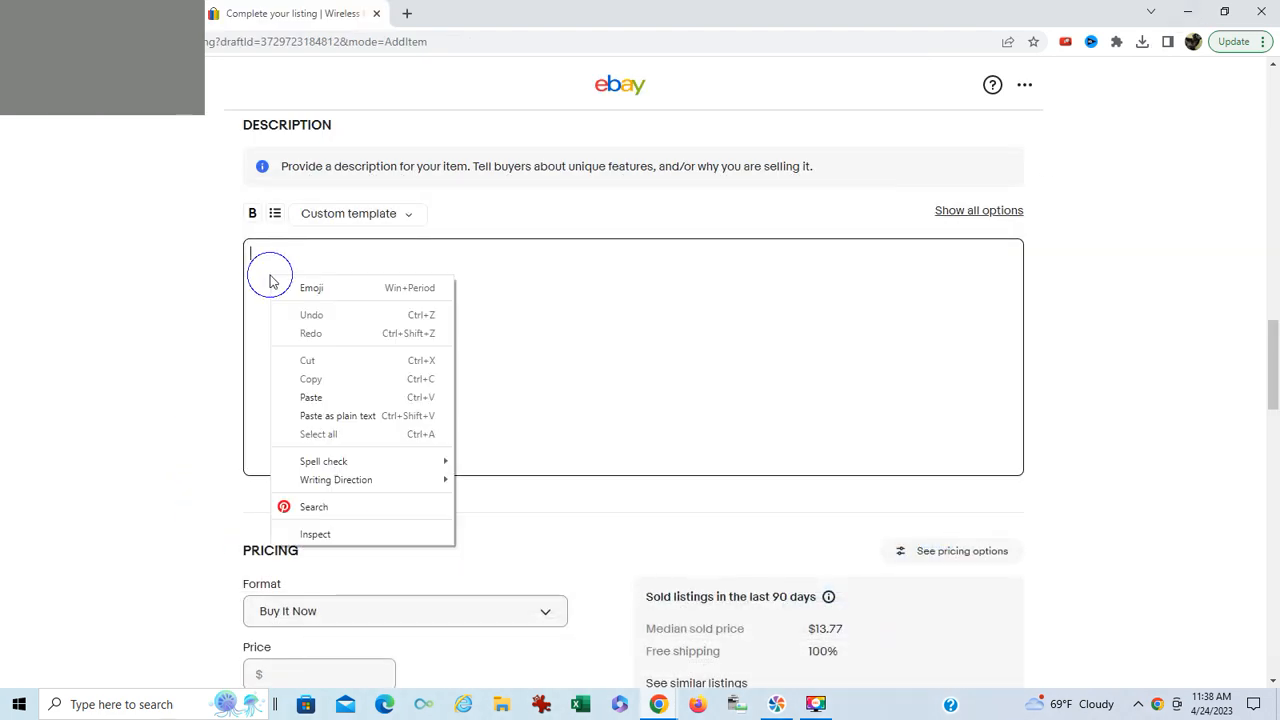
{"action": "left_click", "coordinate": [320, 416]}
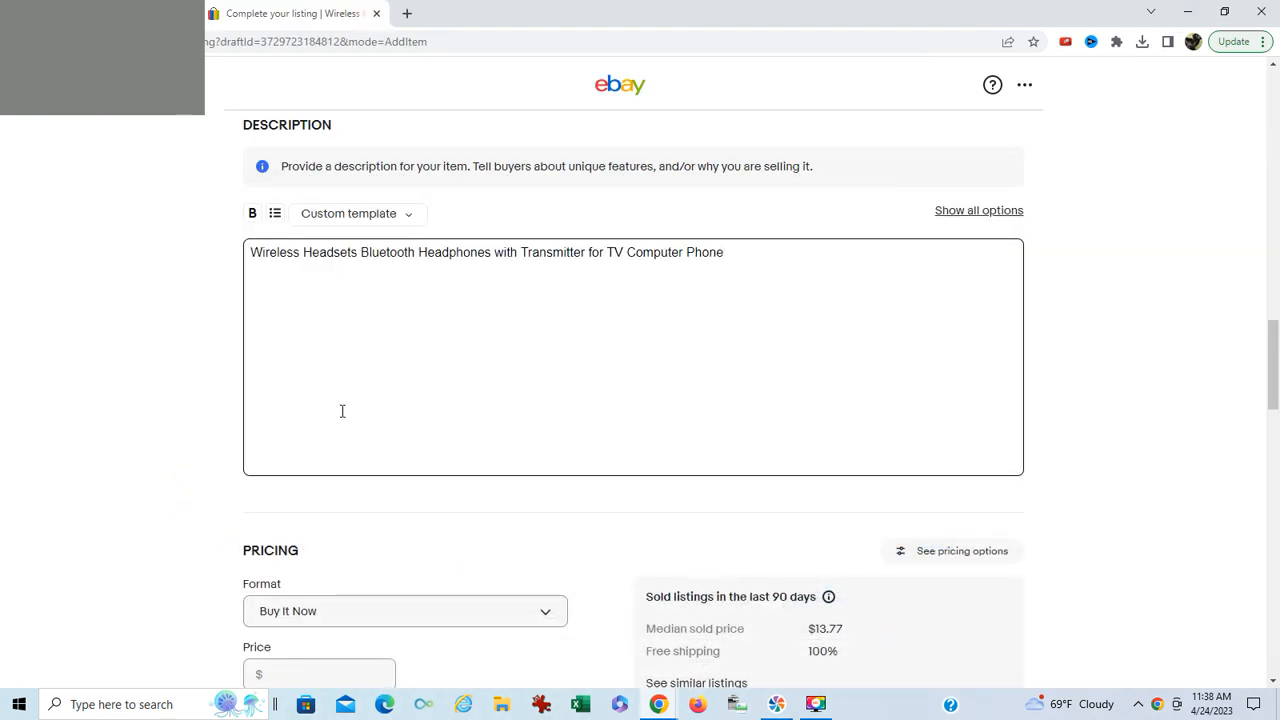
In the reference listing, copy the description text from the Bluetooth Headphone features through the Package Included list ending with User Manual
{"action": "mouse_move", "coordinate": [660, 708]}
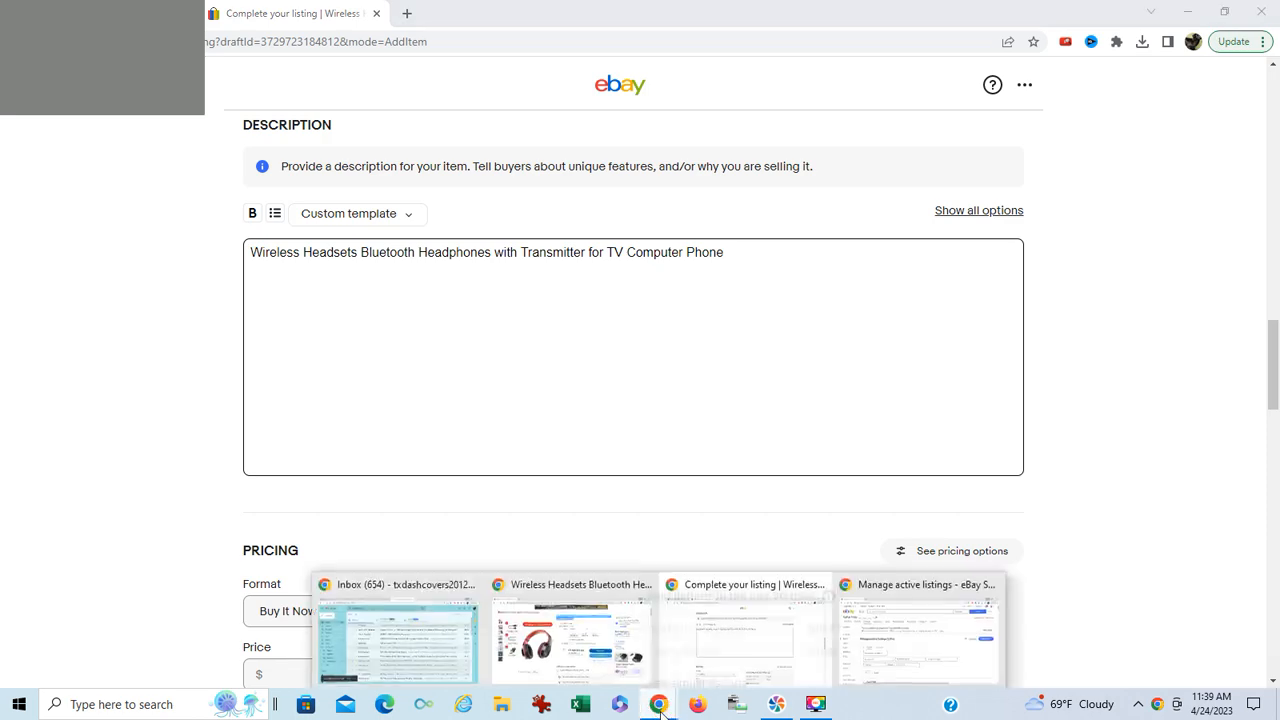
{"action": "left_click", "coordinate": [577, 650]}
{"action": "scroll", "coordinate": [620, 369], "scroll_direction": "down", "scroll_amount": 12}
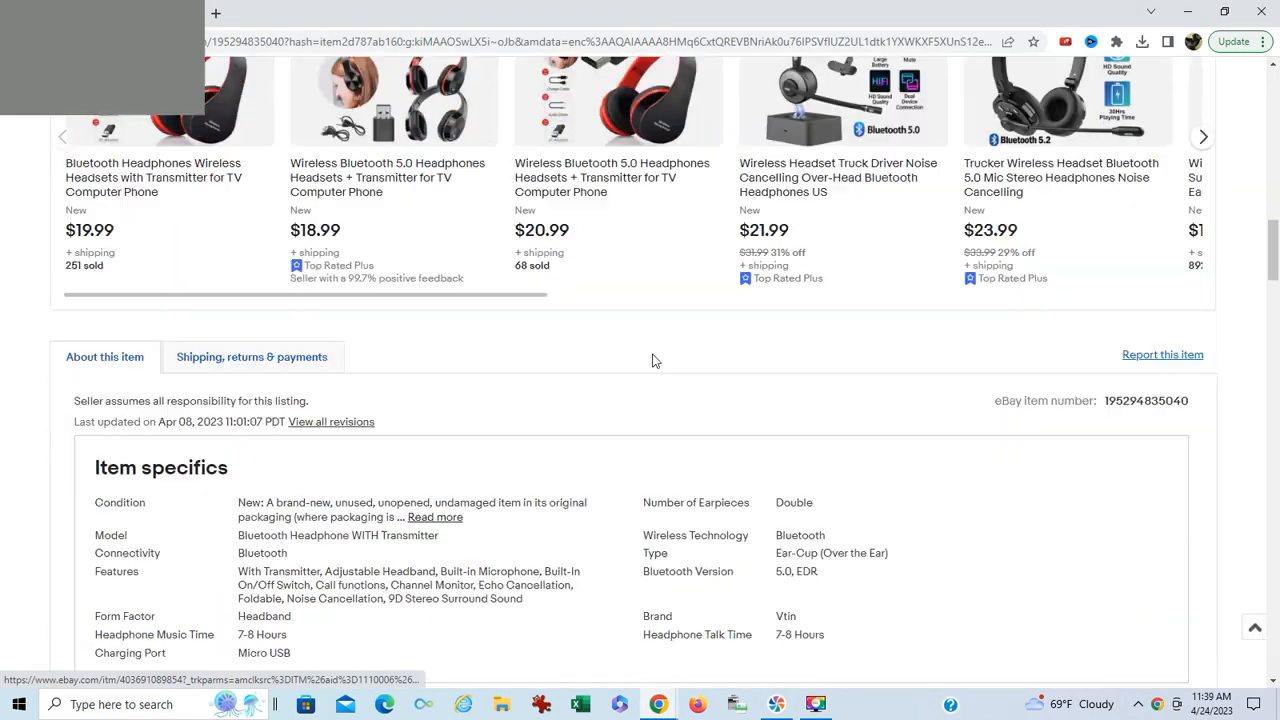
{"action": "scroll", "coordinate": [655, 360], "scroll_direction": "down", "scroll_amount": 15}
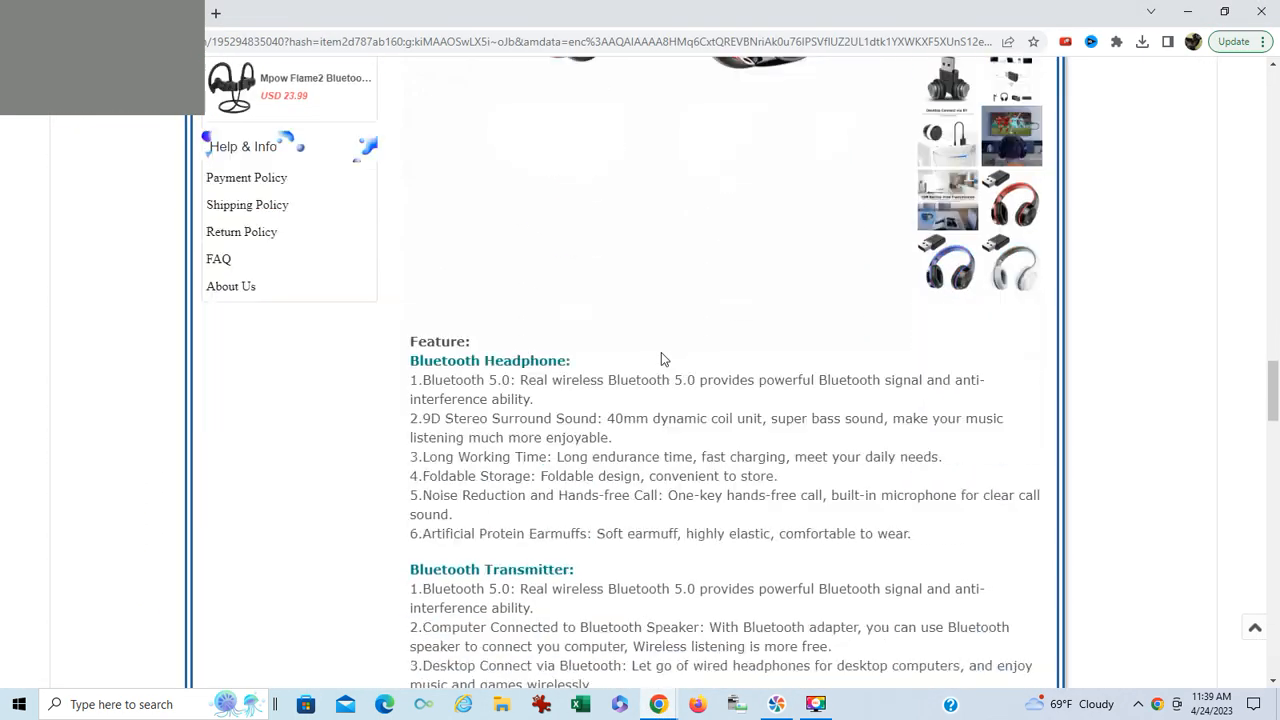
{"action": "scroll", "coordinate": [661, 352], "scroll_direction": "down", "scroll_amount": 2}
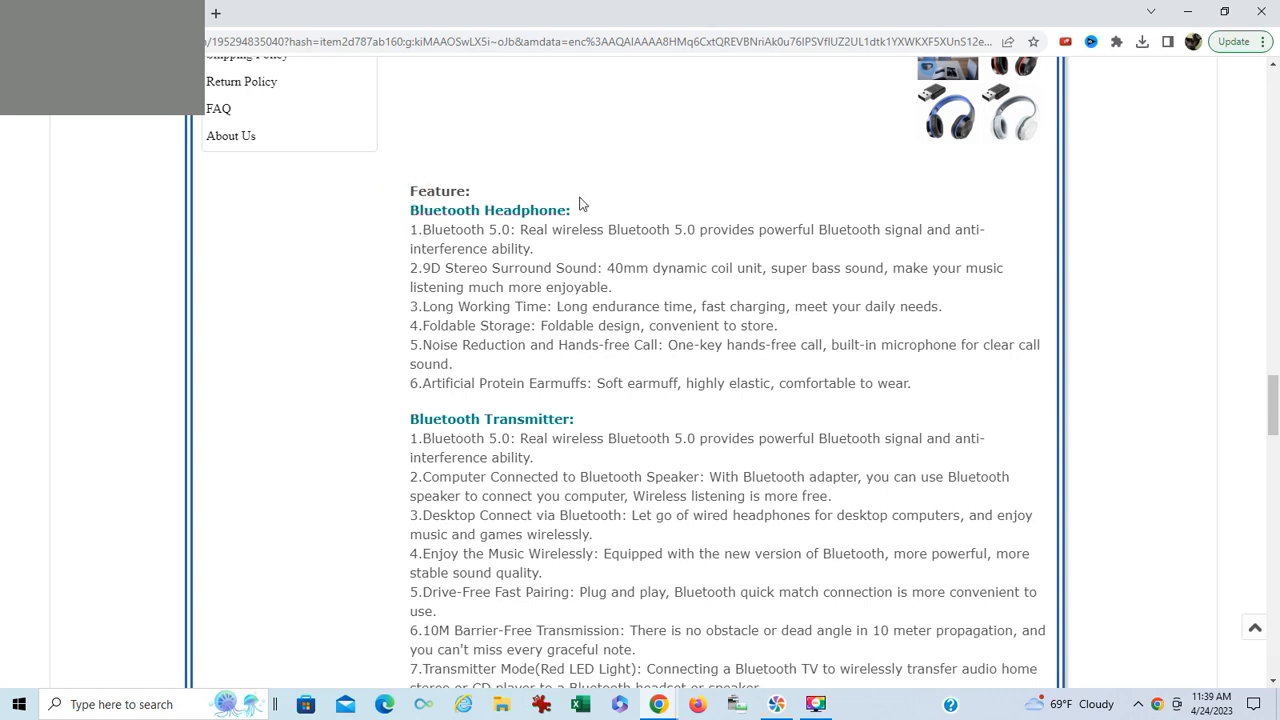
{"action": "left_click", "coordinate": [414, 190]}
{"action": "scroll", "coordinate": [777, 357], "scroll_direction": "down", "scroll_amount": 8}
{"action": "left_click_drag", "start_coordinate": [607, 247], "coordinate": [597, 463]}
{"action": "right_click", "coordinate": [463, 243]}
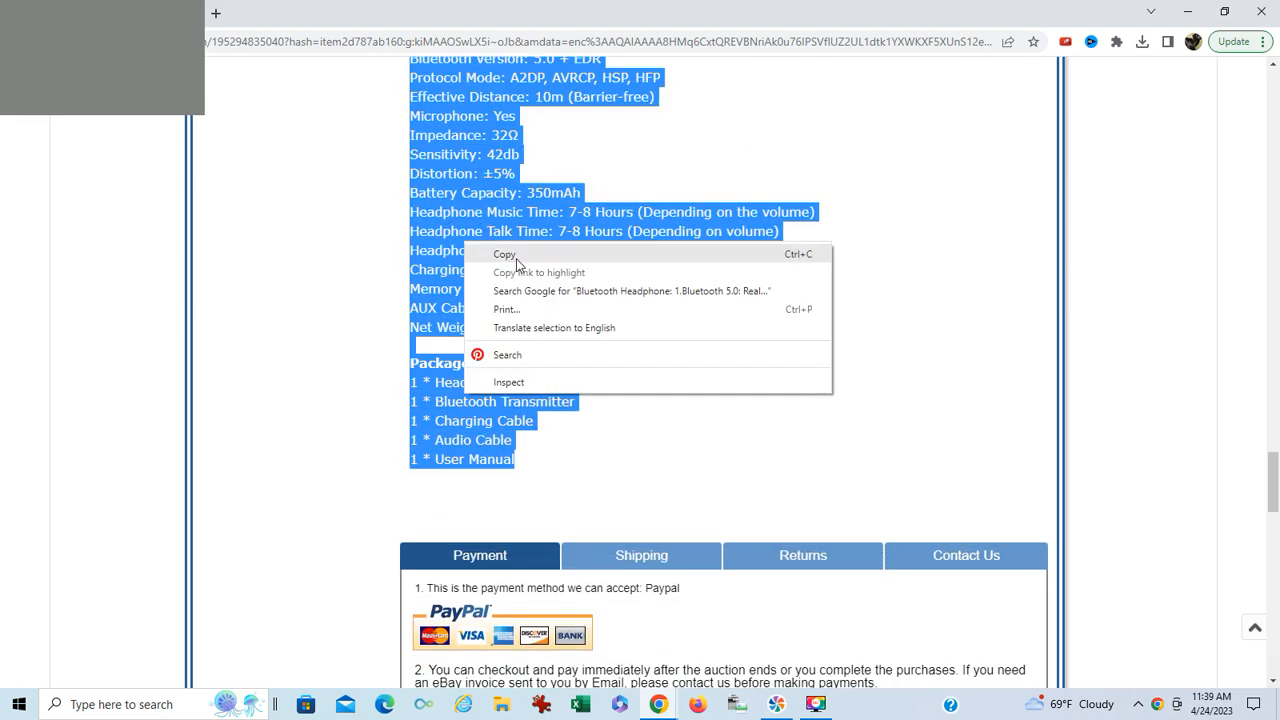
{"action": "left_click", "coordinate": [508, 257]}
Back in the draft listing, paste the copied features and specifications as plain text on a new line below the title in the description
{"action": "left_click", "coordinate": [1187, 14]}
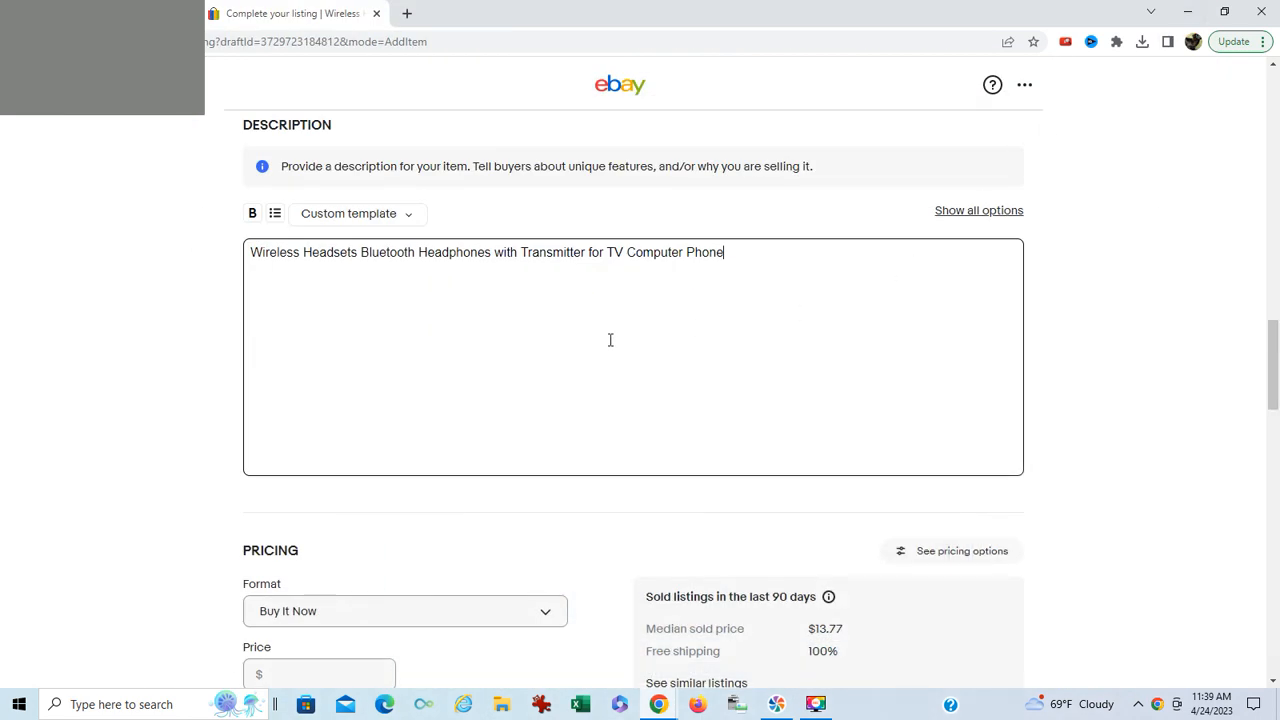
{"action": "left_click", "coordinate": [731, 254]}
{"action": "key", "text": "Return"}
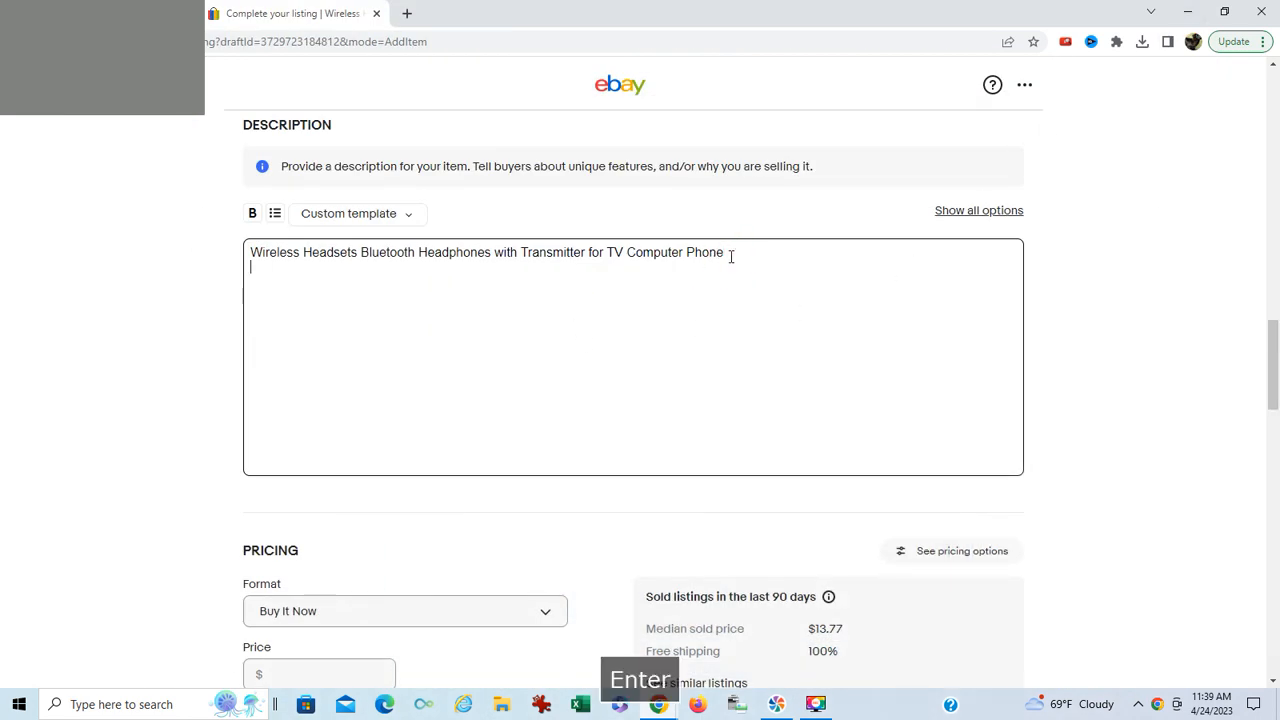
{"action": "right_click", "coordinate": [263, 283]}
{"action": "left_click", "coordinate": [314, 423]}
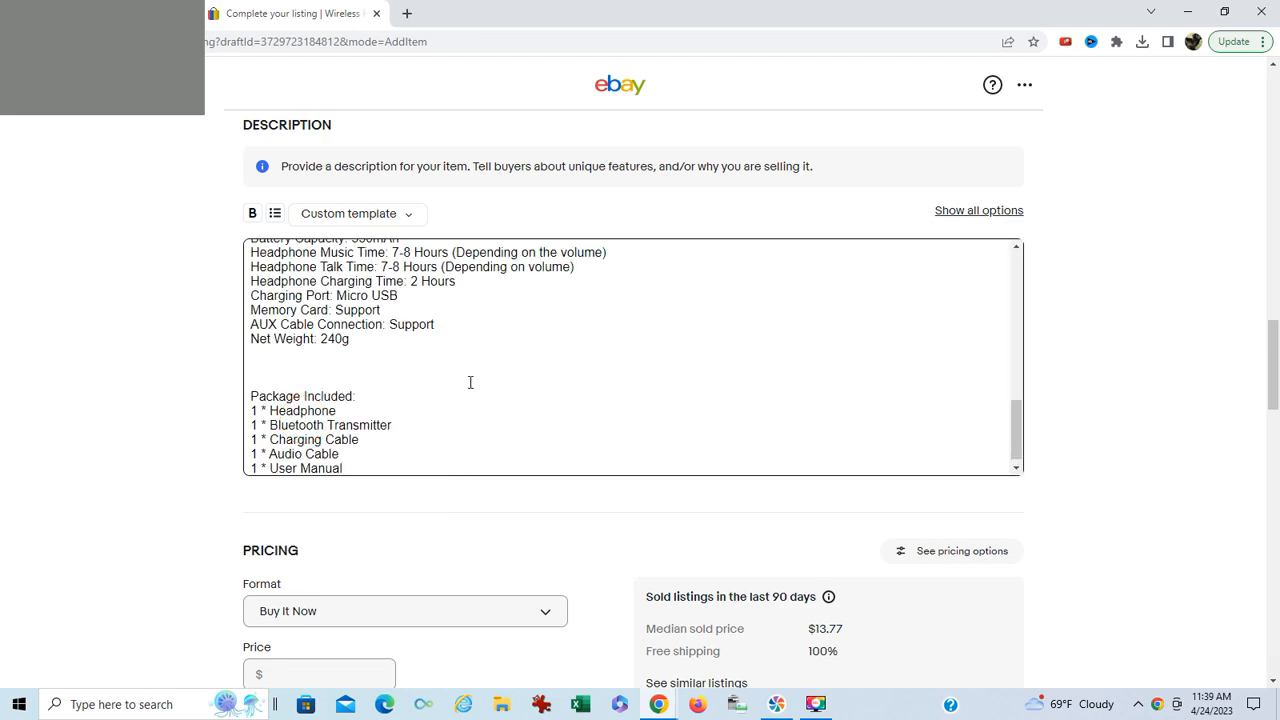
Review the pasted description and add the line "Color-Red" below Net Weight, separated by a blank line
{"action": "scroll", "coordinate": [473, 382], "scroll_direction": "up", "scroll_amount": 2}
{"action": "scroll", "coordinate": [473, 382], "scroll_direction": "up", "scroll_amount": 5}
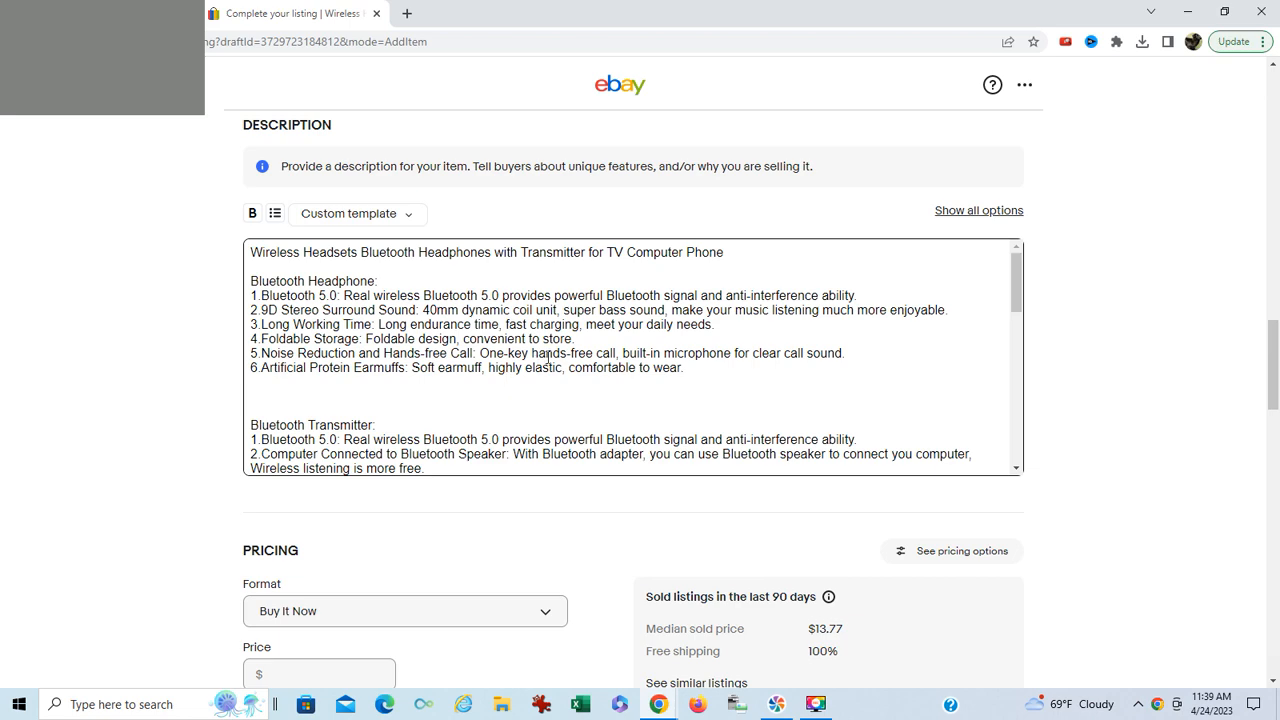
{"action": "scroll", "coordinate": [548, 362], "scroll_direction": "down", "scroll_amount": 10}
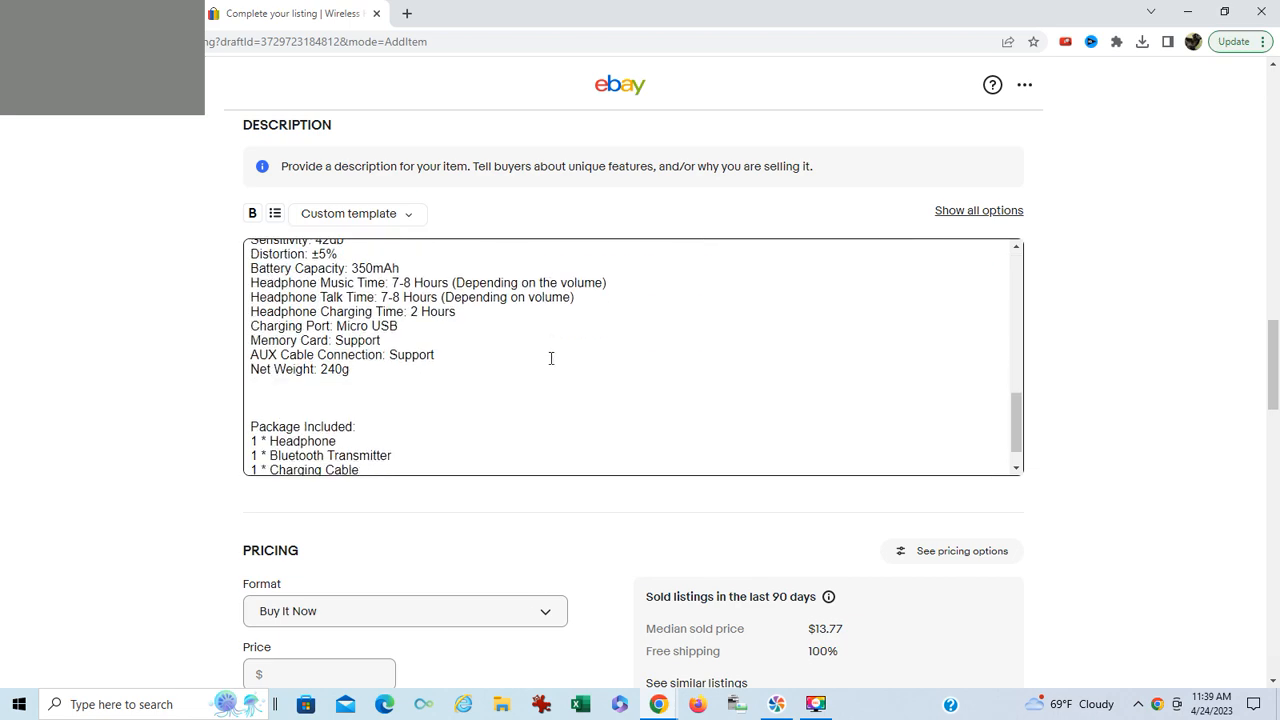
{"action": "scroll", "coordinate": [551, 358], "scroll_direction": "down", "scroll_amount": 1}
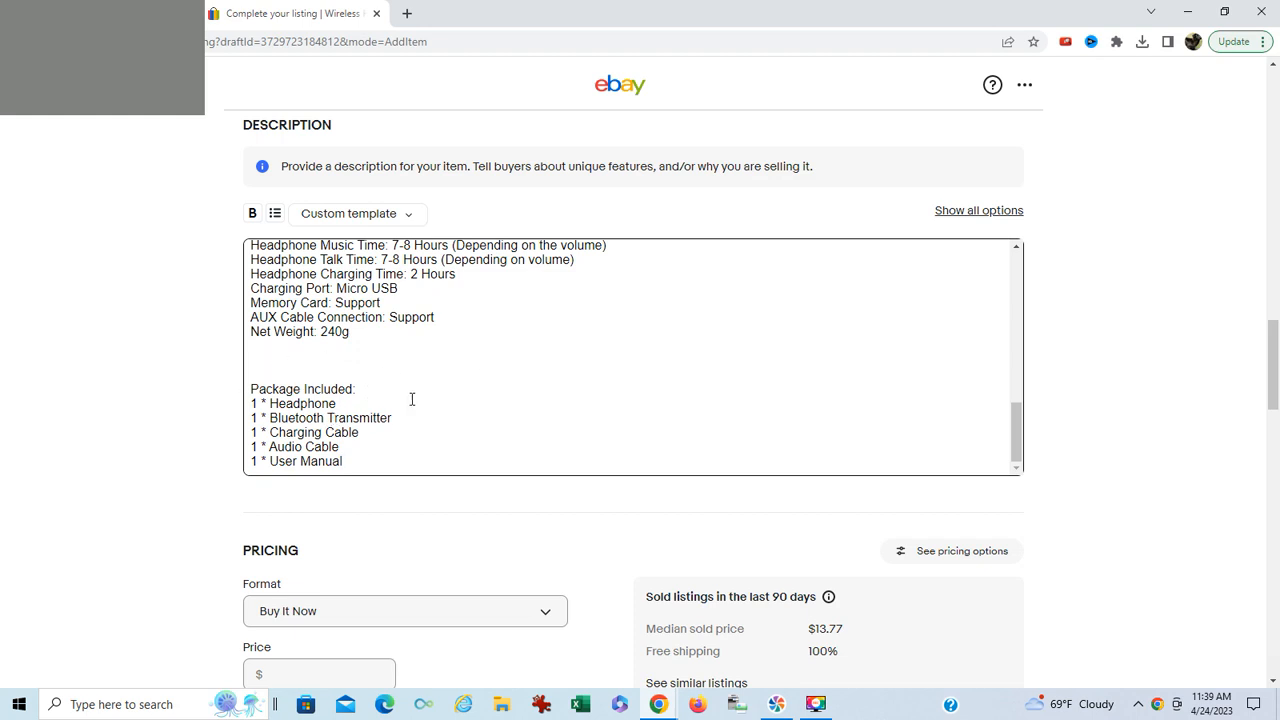
{"action": "scroll", "coordinate": [416, 400], "scroll_direction": "up", "scroll_amount": 4}
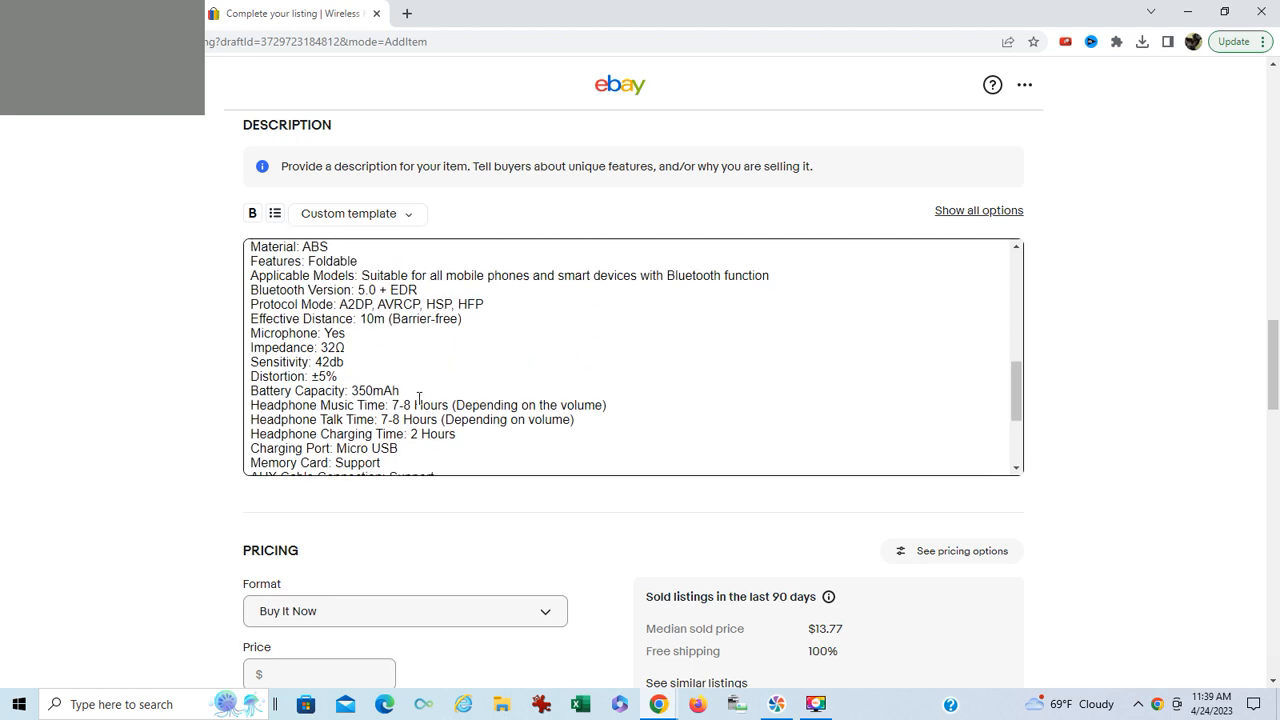
{"action": "scroll", "coordinate": [418, 398], "scroll_direction": "down", "scroll_amount": 4}
{"action": "left_click", "coordinate": [367, 338]}
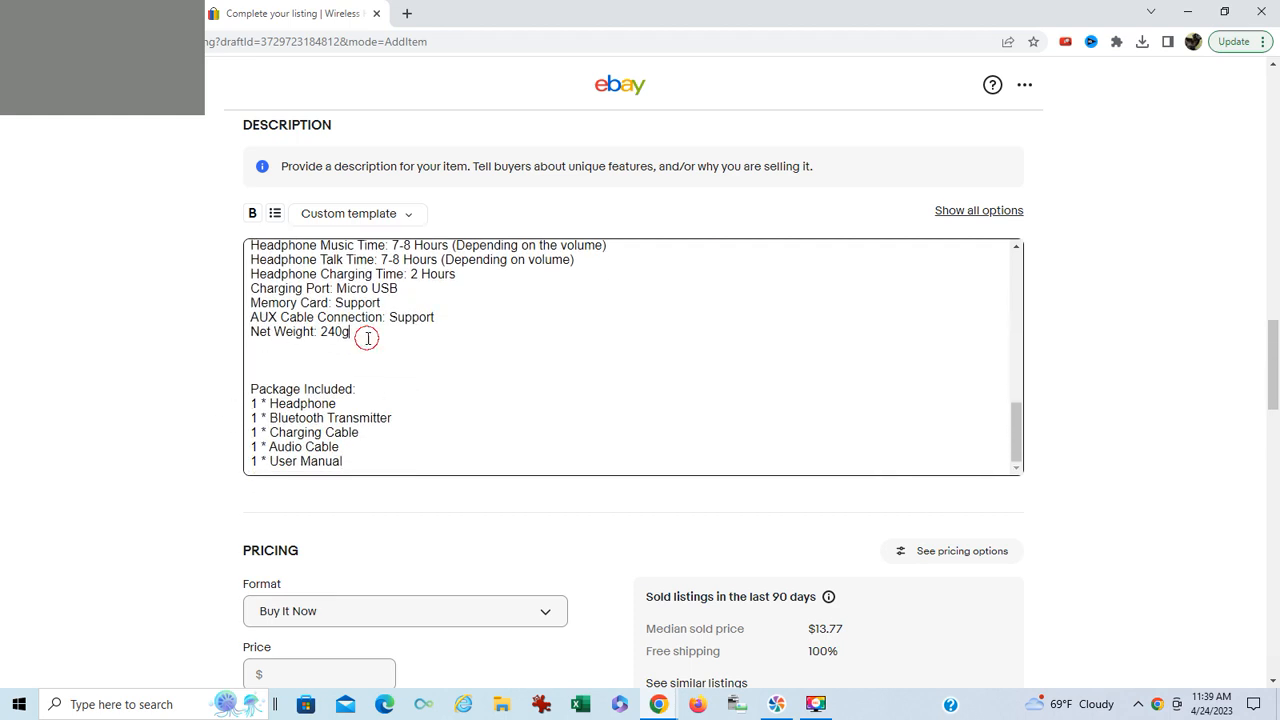
{"action": "key", "text": "Return"}
{"action": "key", "text": "Return"}
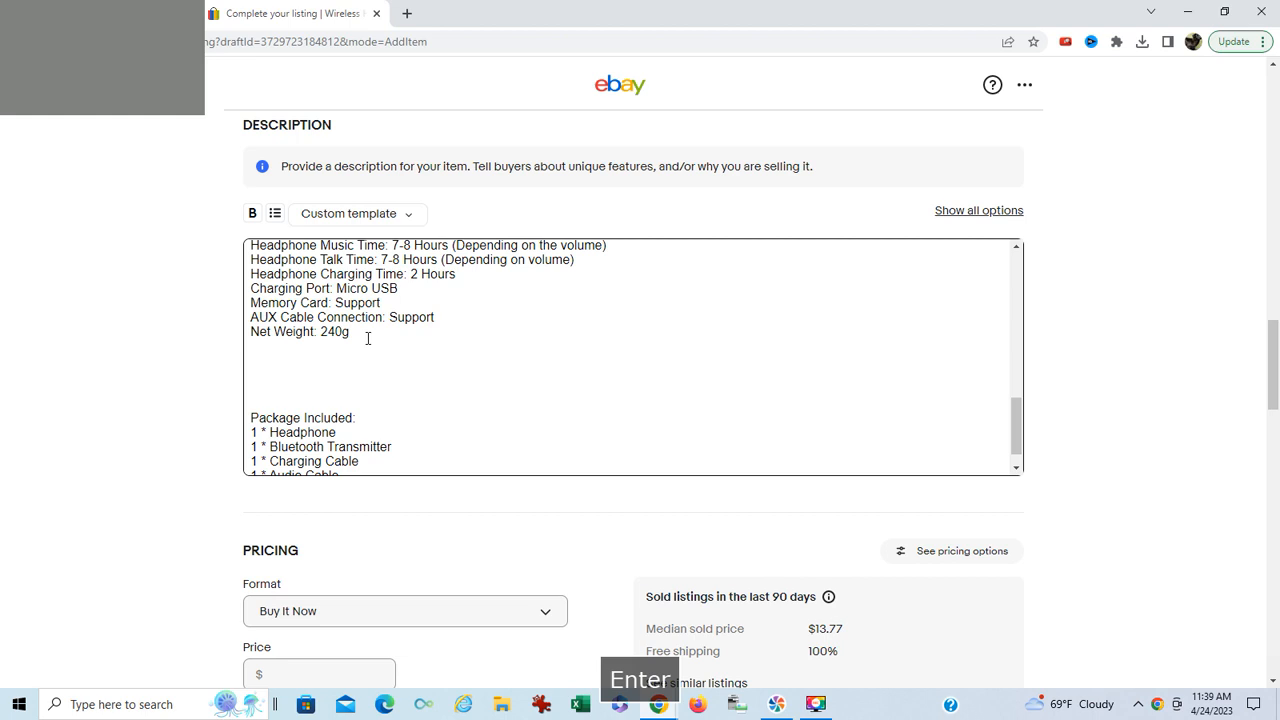
{"action": "key", "text": "Caps_Lock"}
{"action": "type", "text": "C"}
{"action": "key", "text": "Caps_Lock"}
{"action": "type", "text": "olor"}
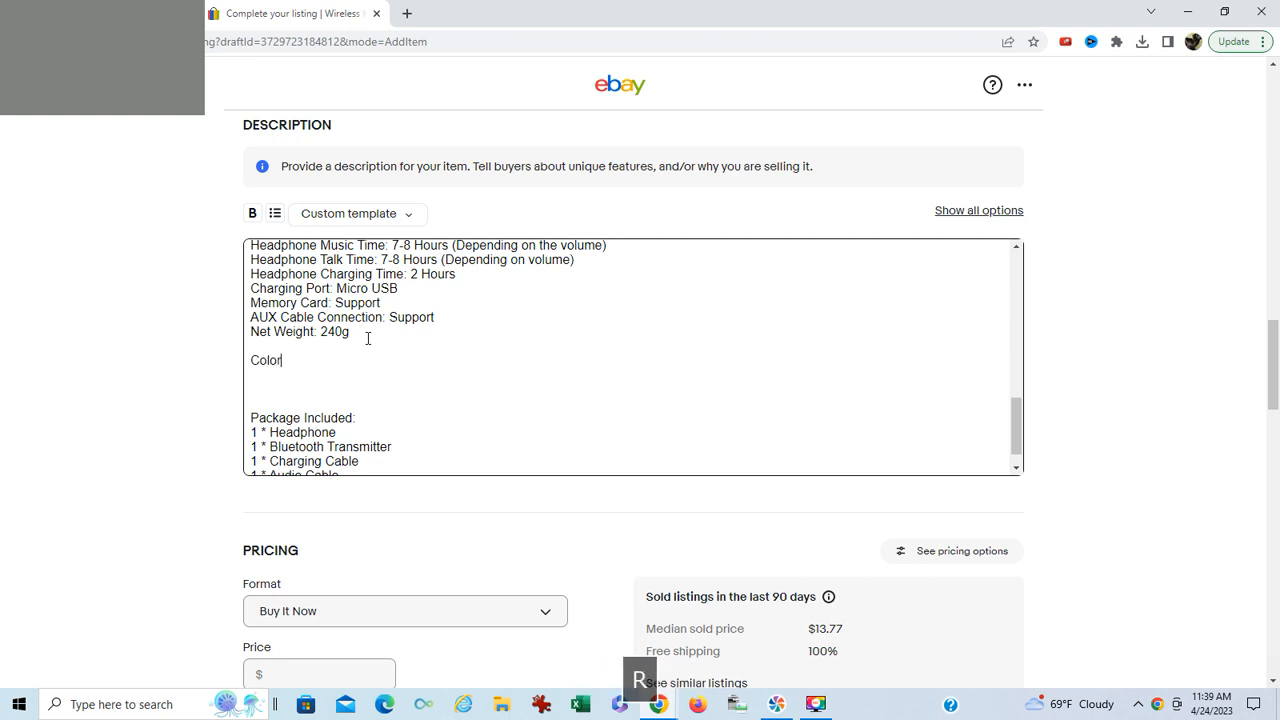
{"action": "type", "text": "-Red"}
Remove the extra blank lines above the Package Included heading in the description
{"action": "left_click", "coordinate": [250, 409]}
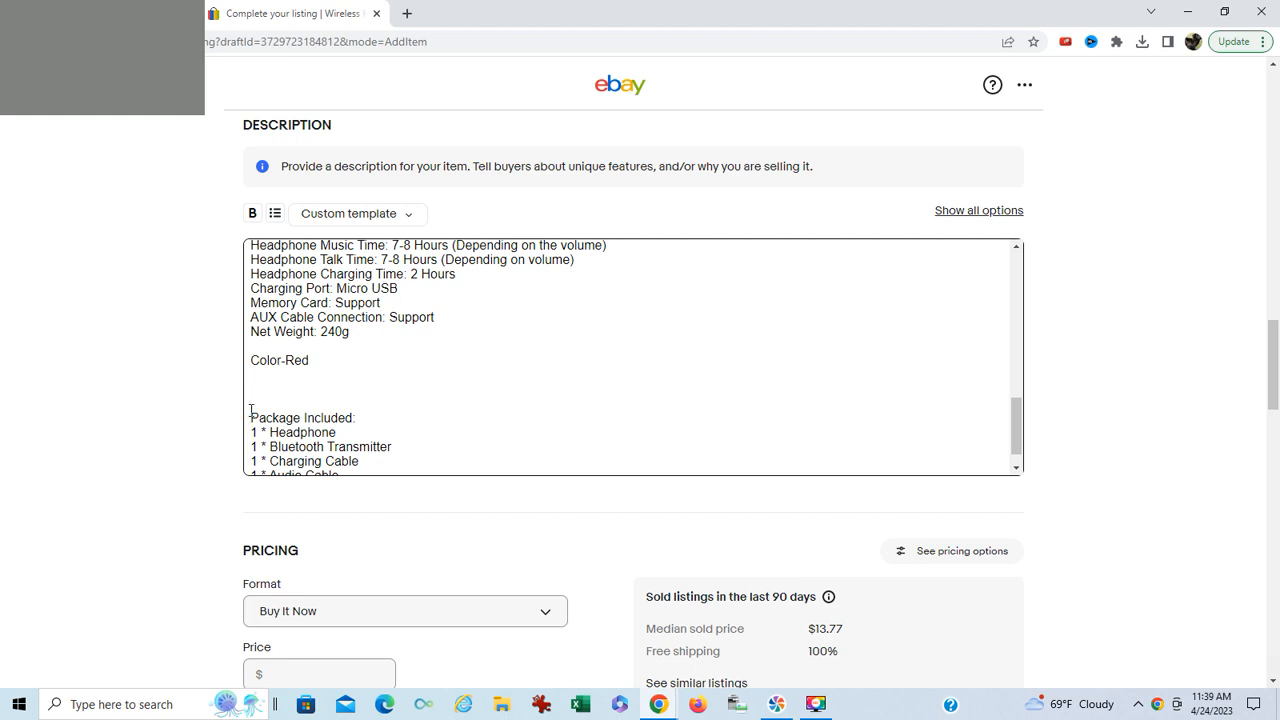
{"action": "key", "text": "BackSpace"}
{"action": "key", "text": "BackSpace"}
{"action": "key", "text": "BackSpace"}
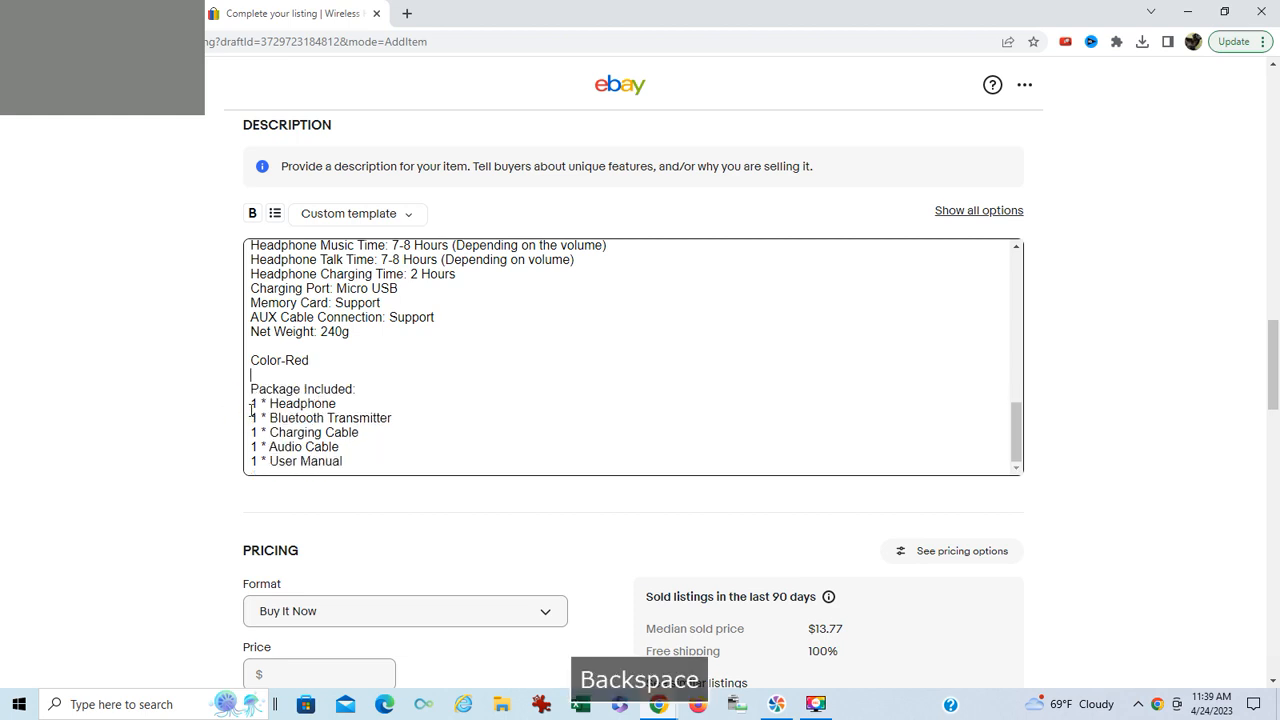
Change the pricing format to Auction with a starting bid of $1.99 and a Buy It Now price of $19.99
{"action": "scroll", "coordinate": [481, 381], "scroll_direction": "down", "scroll_amount": 3}
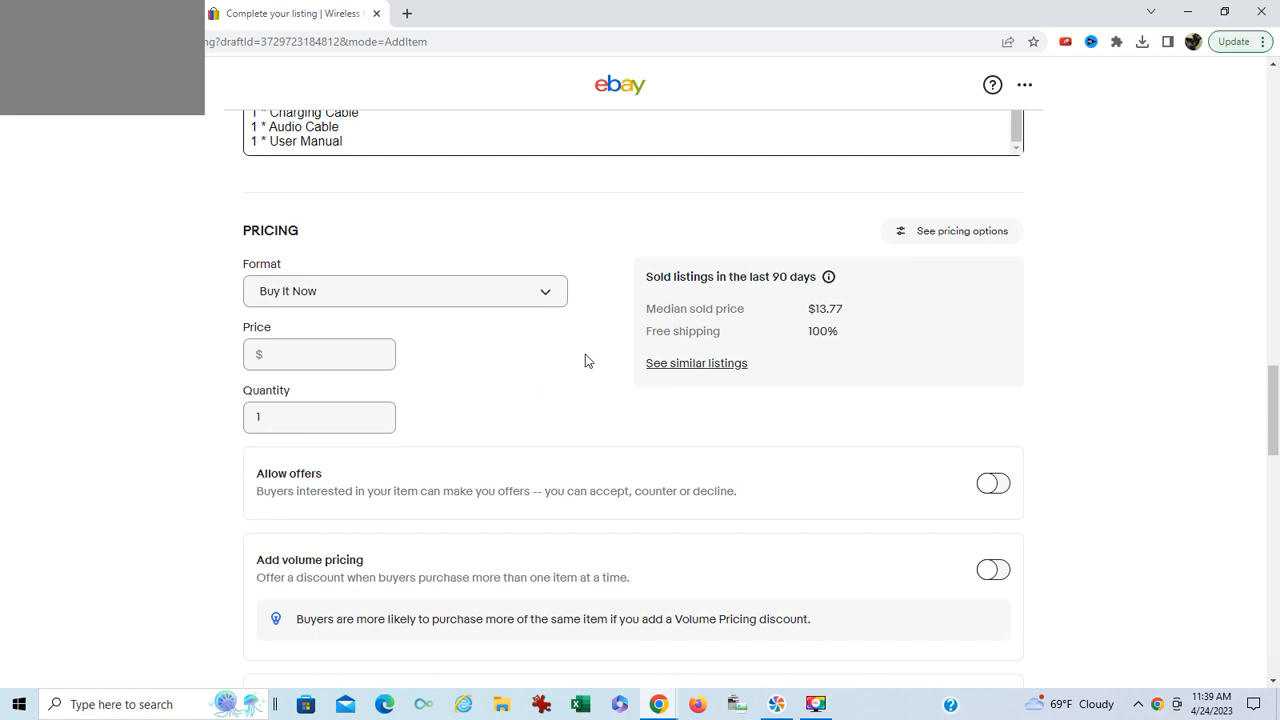
{"action": "left_click", "coordinate": [553, 296]}
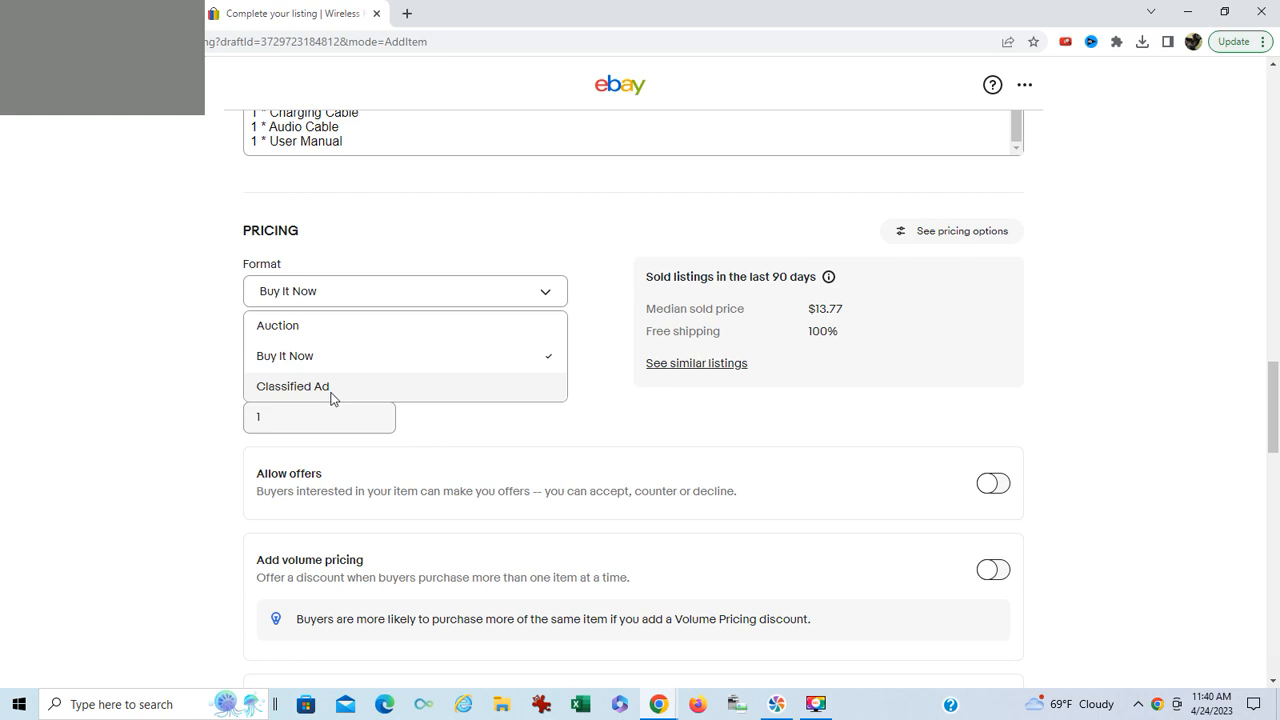
{"action": "left_click", "coordinate": [289, 331]}
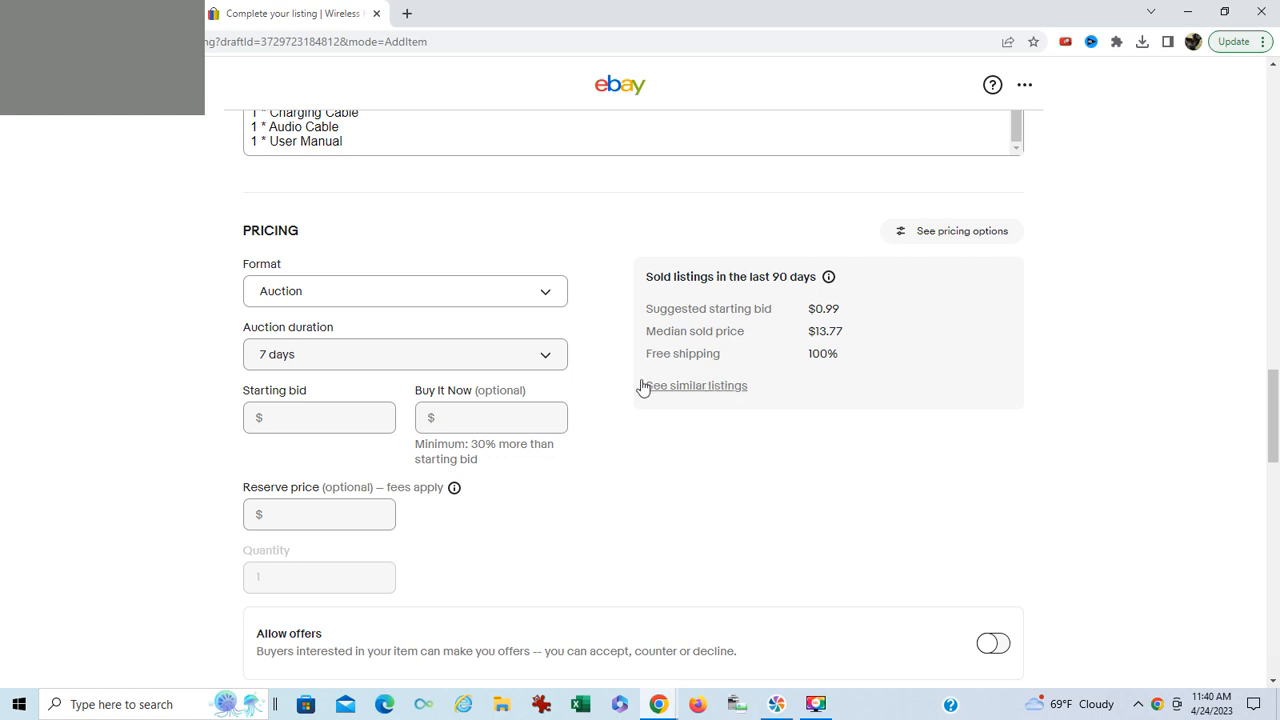
{"action": "left_click", "coordinate": [296, 422]}
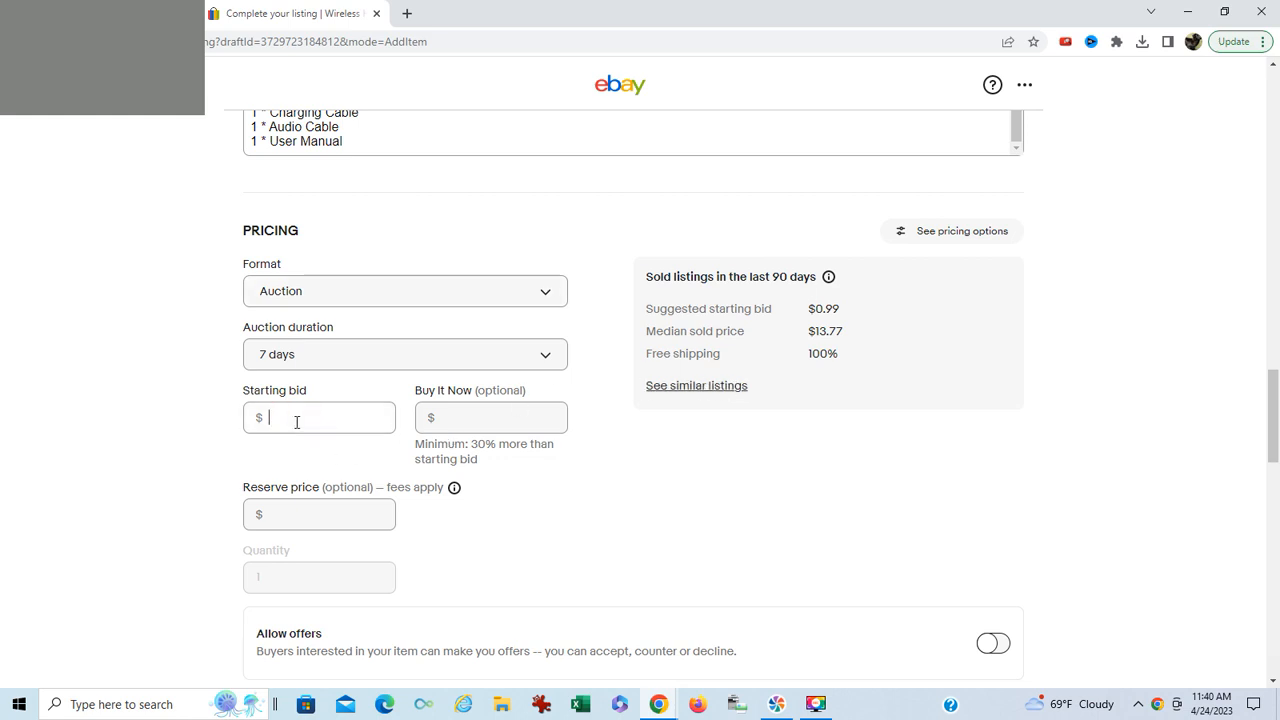
{"action": "type", "text": "1.99"}
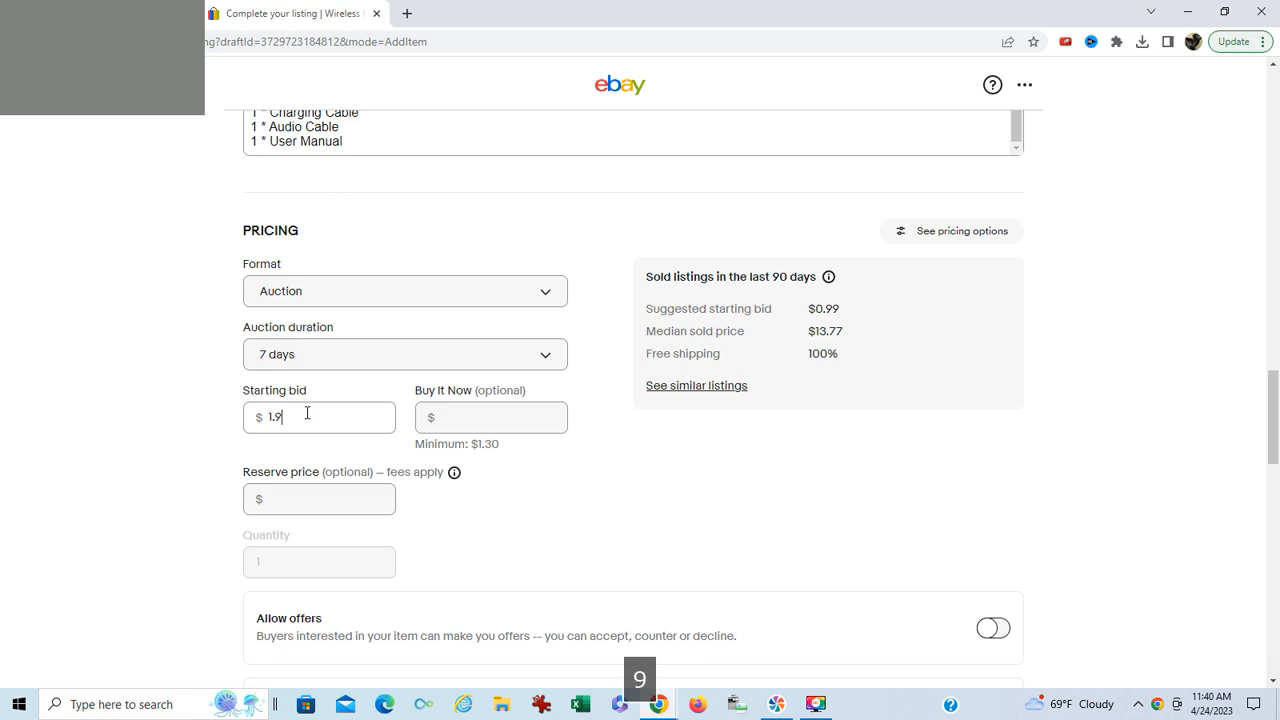
{"action": "left_click", "coordinate": [504, 417]}
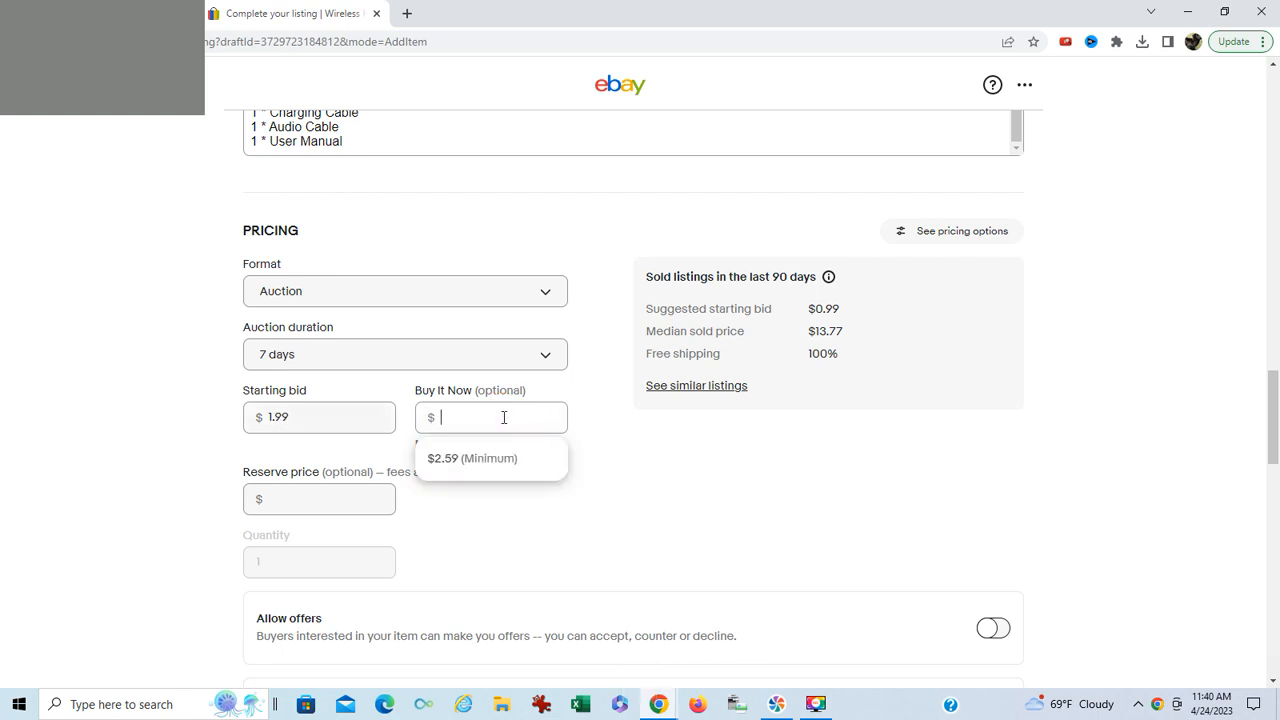
{"action": "type", "text": "19.99"}
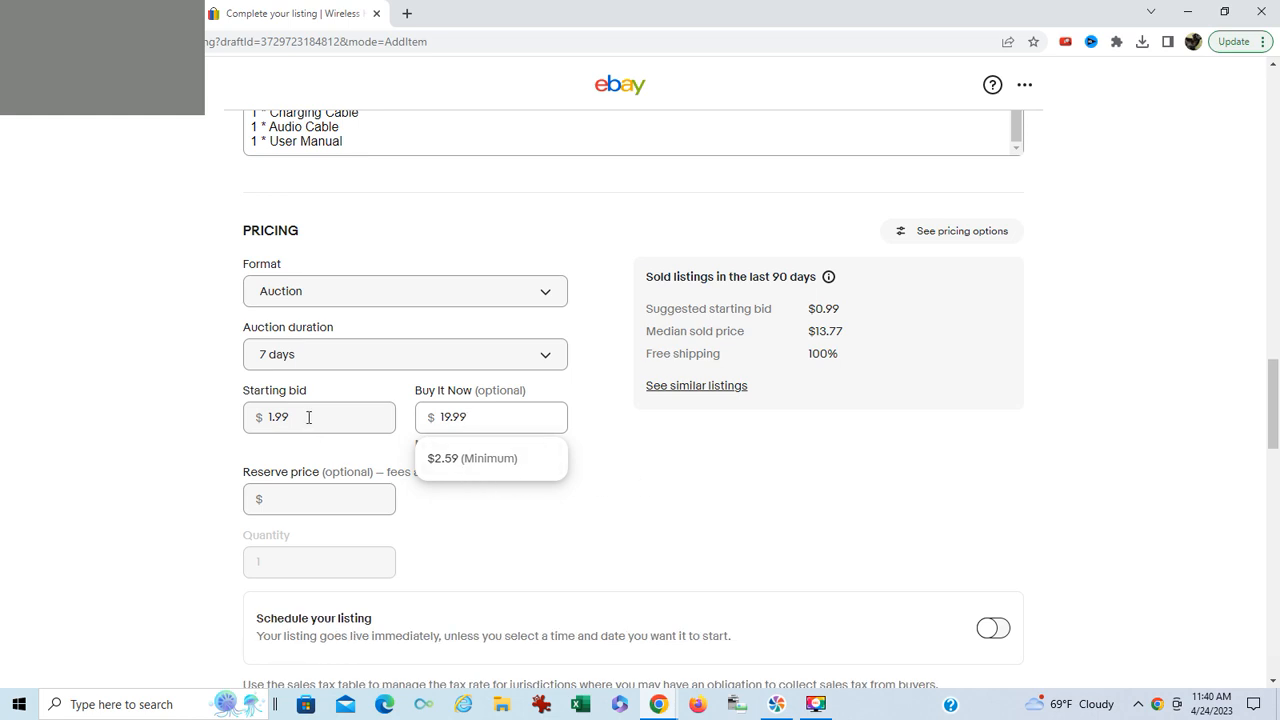
{"action": "left_click", "coordinate": [640, 472]}
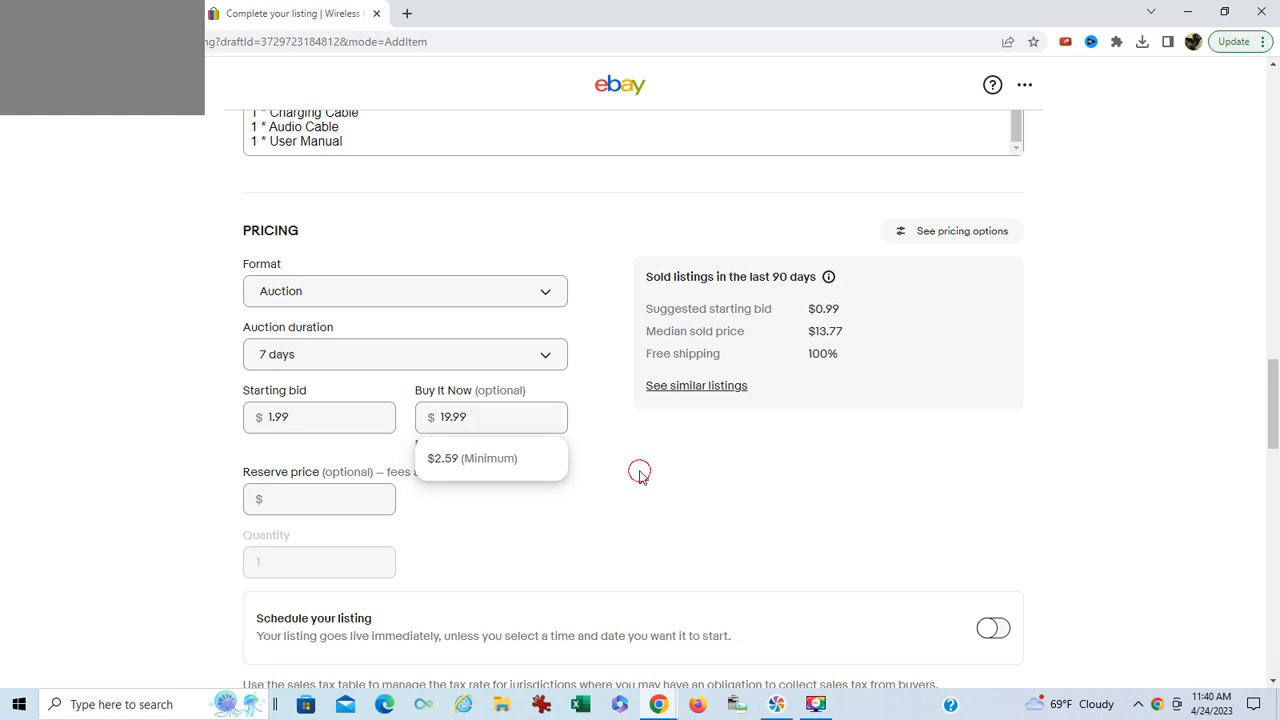
Set the auction's reserve price to $18.00 and dismiss the fee notice
{"action": "left_click", "coordinate": [278, 498]}
{"action": "type", "text": "16.00"}
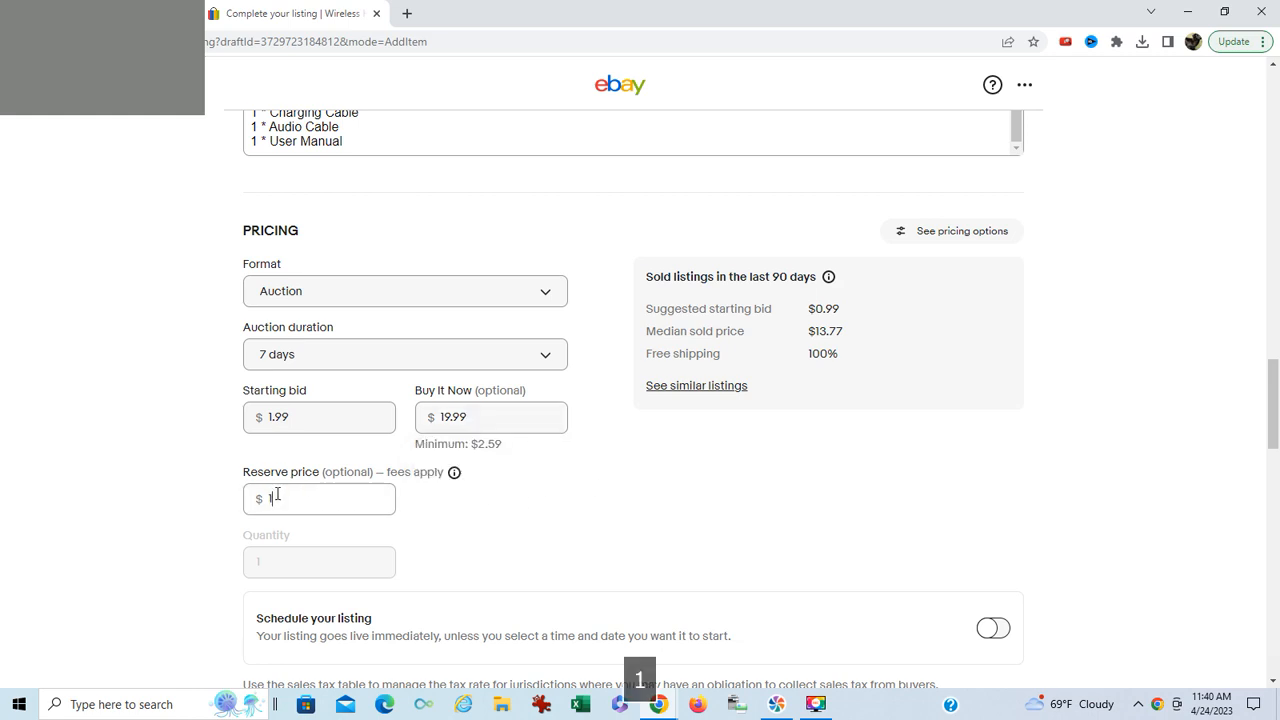
{"action": "left_click", "coordinate": [636, 516]}
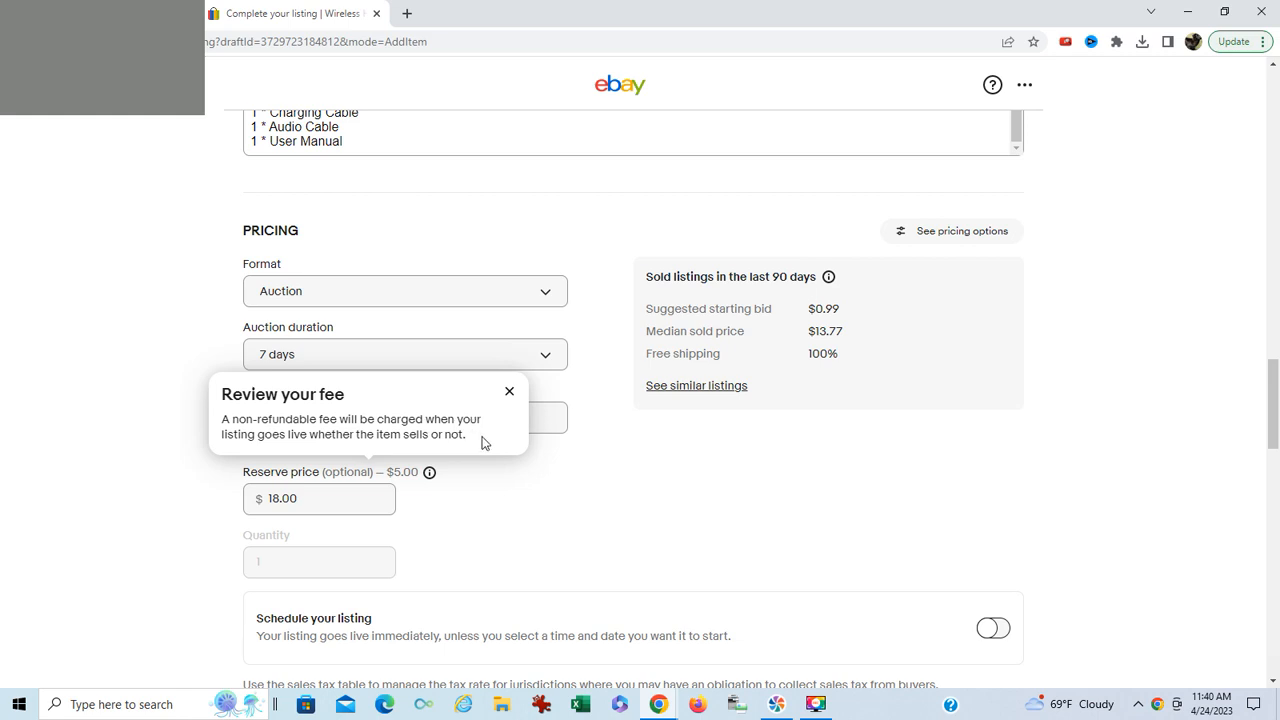
{"action": "left_click", "coordinate": [509, 391]}
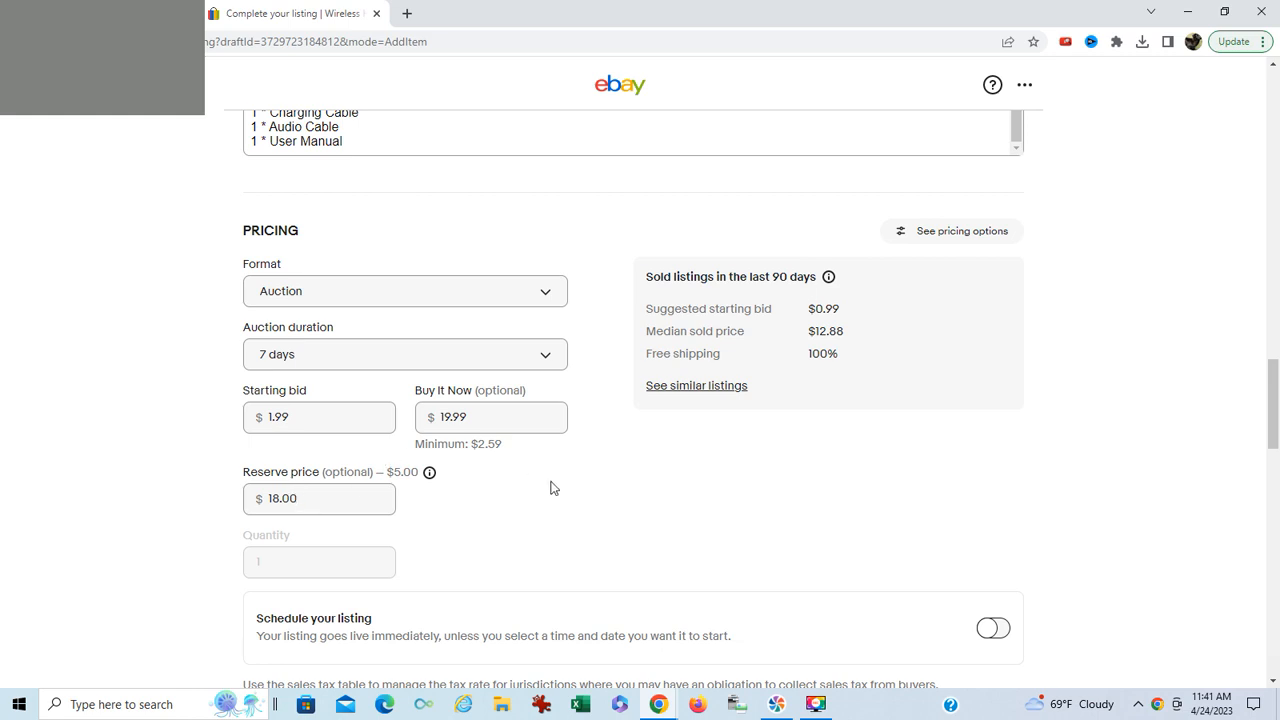
Clear the optional reserve price so that no reserve is set
{"action": "left_click", "coordinate": [309, 498]}
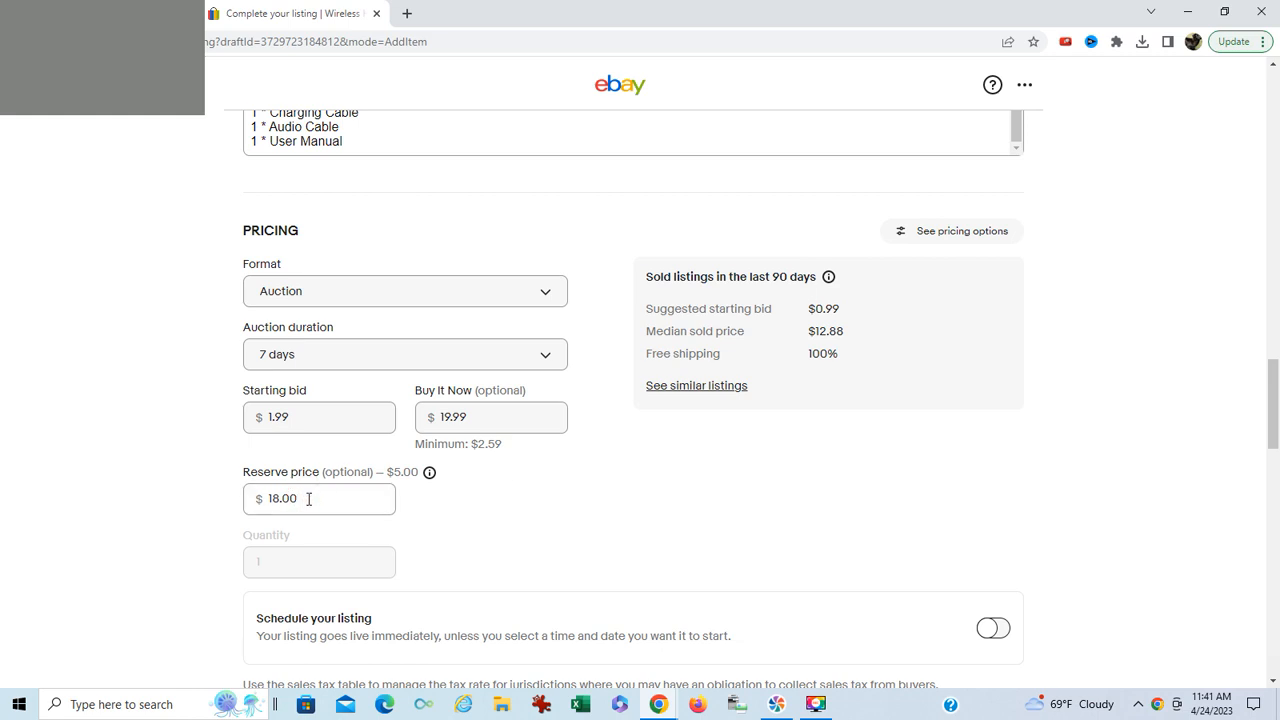
{"action": "key", "text": "BackSpace"}
{"action": "key", "text": "BackSpace"}
{"action": "key", "text": "BackSpace"}
{"action": "key", "text": "BackSpace"}
{"action": "key", "text": "BackSpace"}
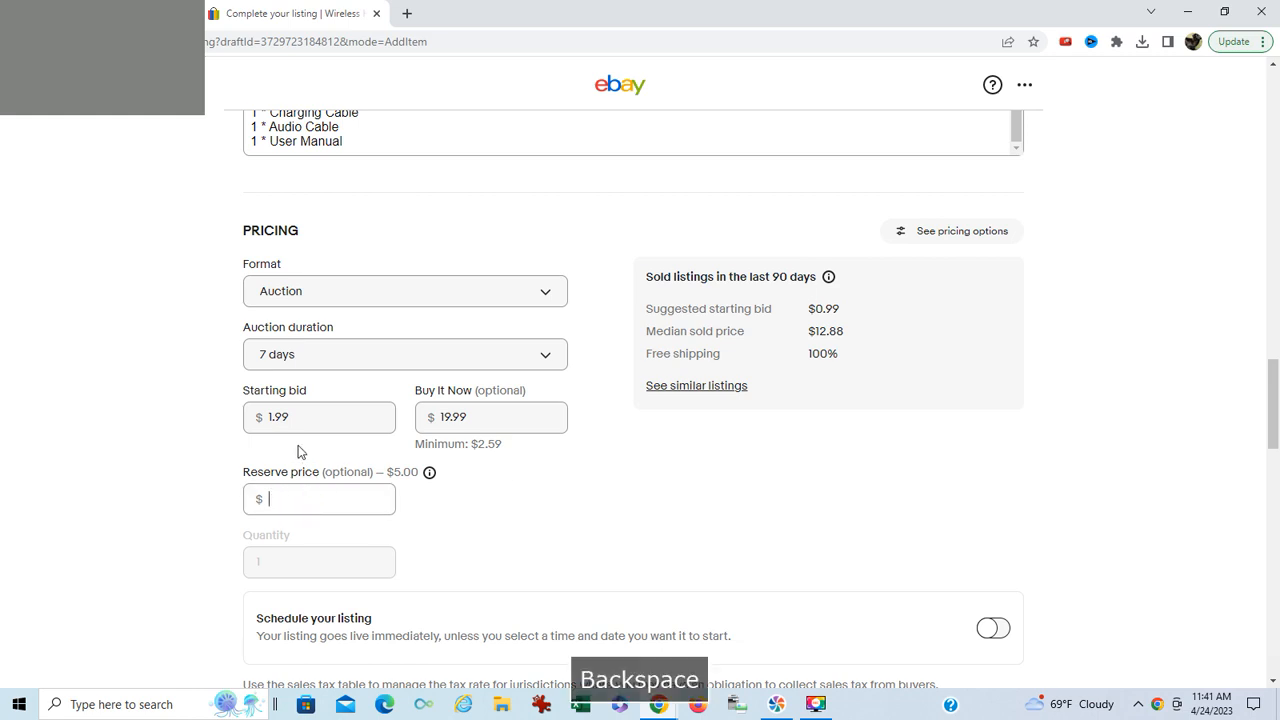
Replace the auction's starting bid with $17.99
{"action": "left_click", "coordinate": [296, 417]}
{"action": "key", "text": "BackSpace"}
{"action": "key", "text": "BackSpace"}
{"action": "key", "text": "BackSpace"}
{"action": "key", "text": "BackSpace"}
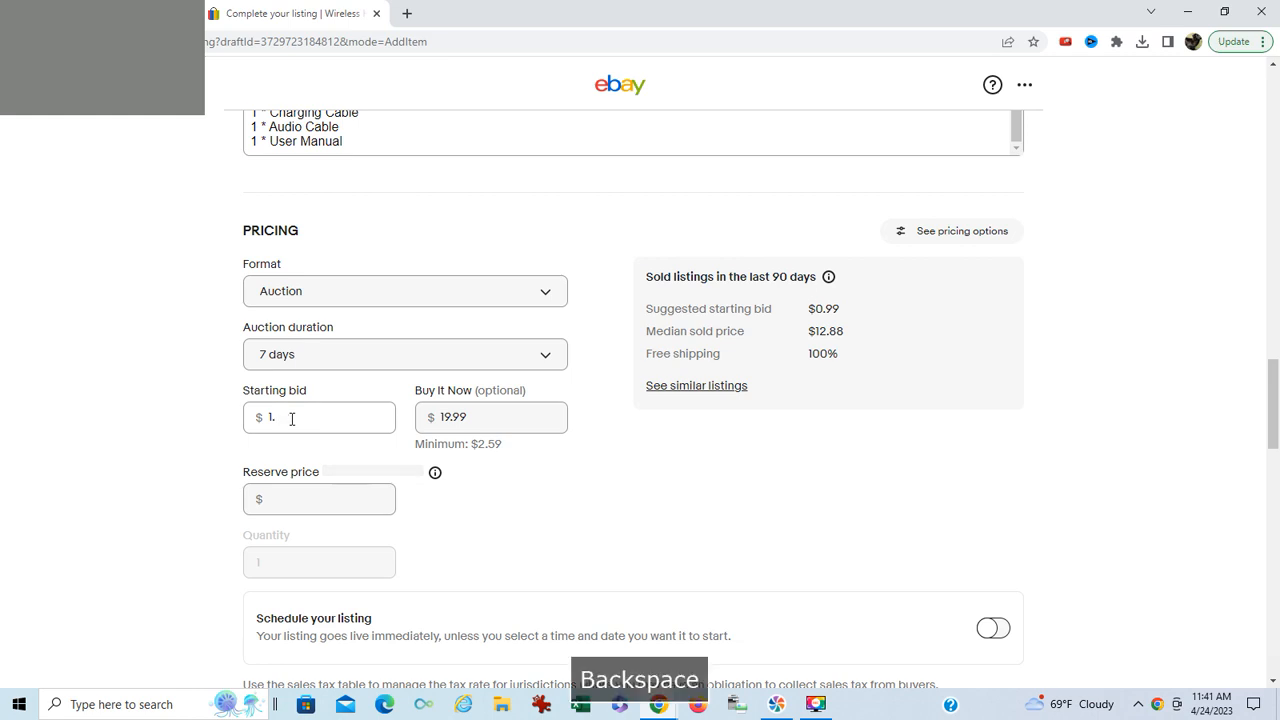
{"action": "type", "text": "17.99"}
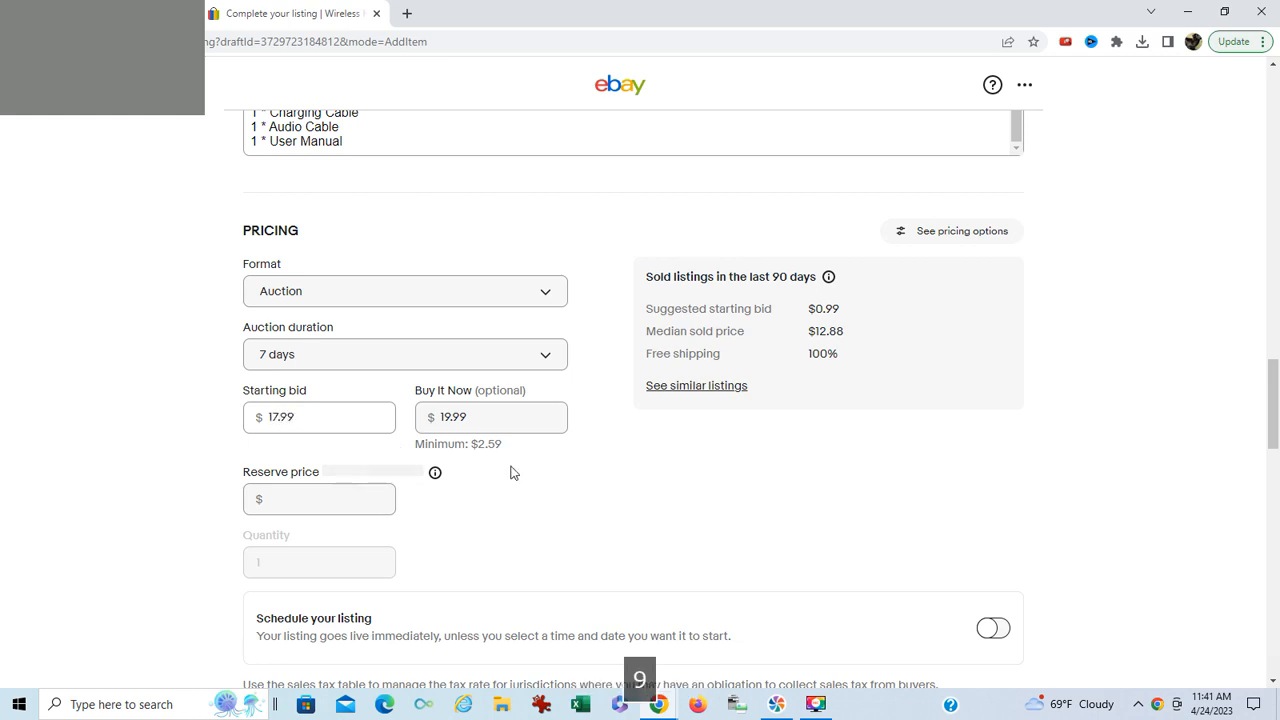
{"action": "left_click", "coordinate": [645, 480]}
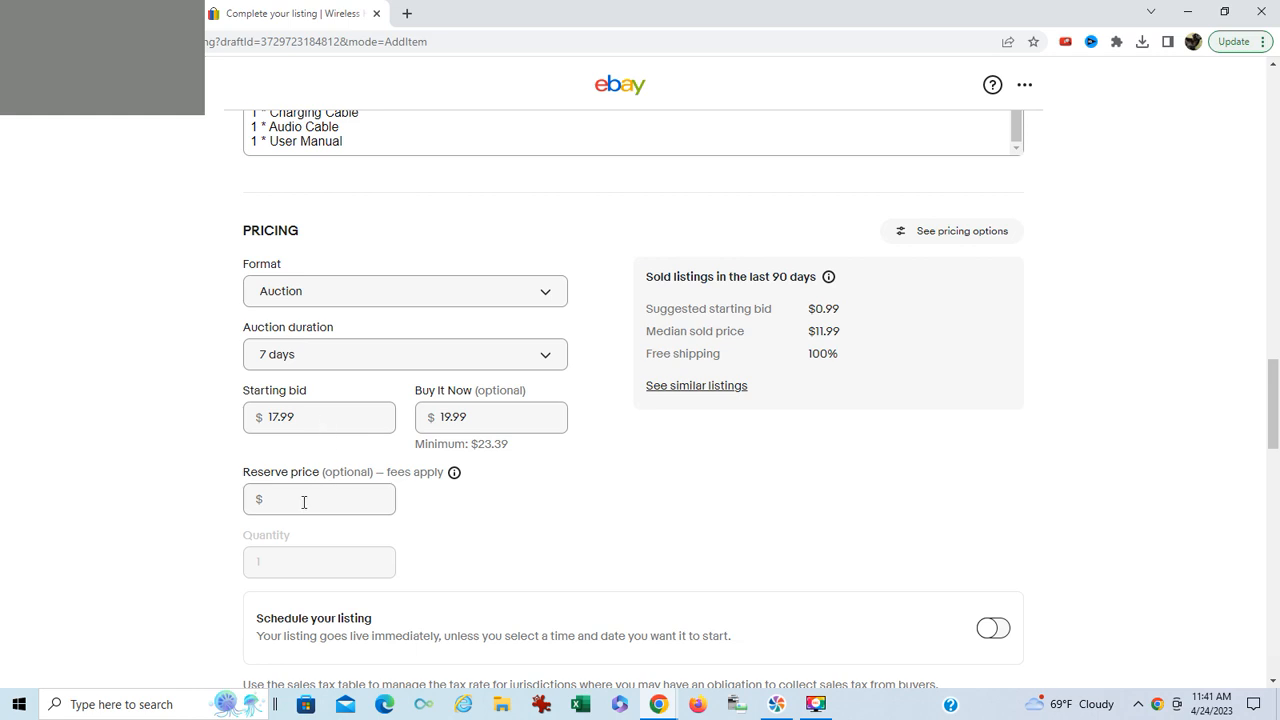
Turn on listing scheduling to view its day and time options, and turn it off again
{"action": "scroll", "coordinate": [308, 500], "scroll_direction": "down", "scroll_amount": 3}
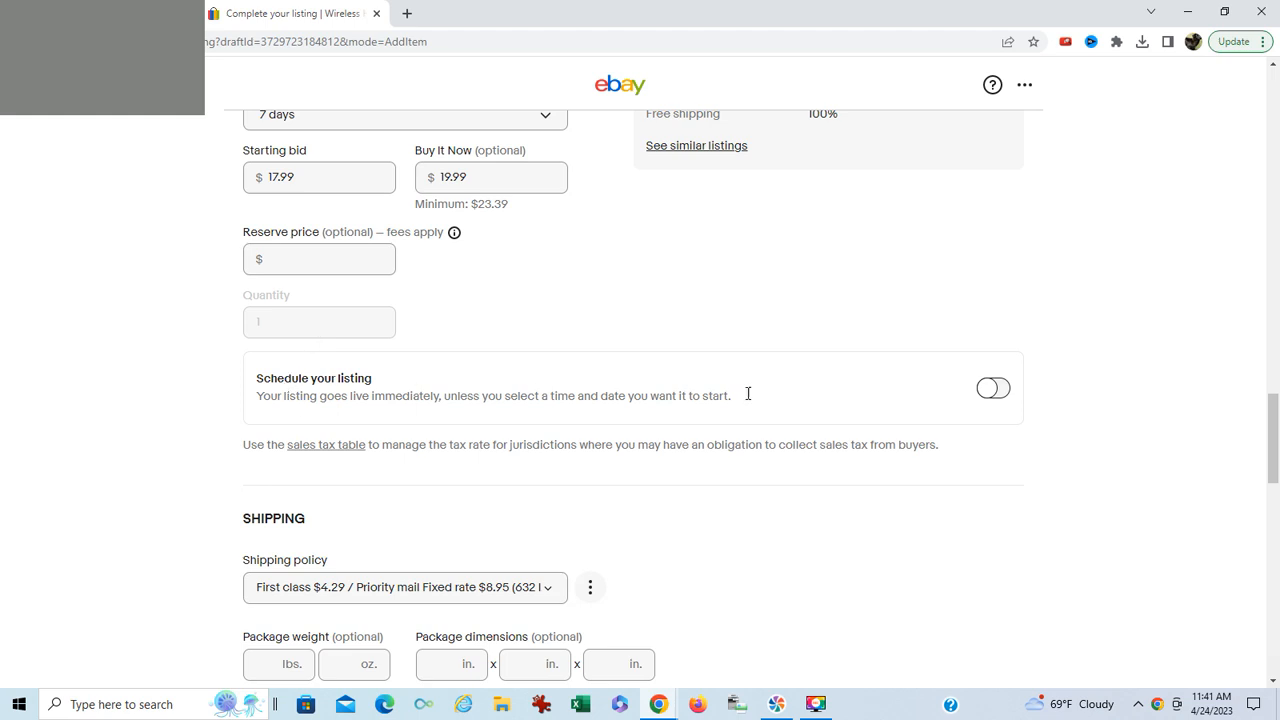
{"action": "left_click", "coordinate": [1000, 388]}
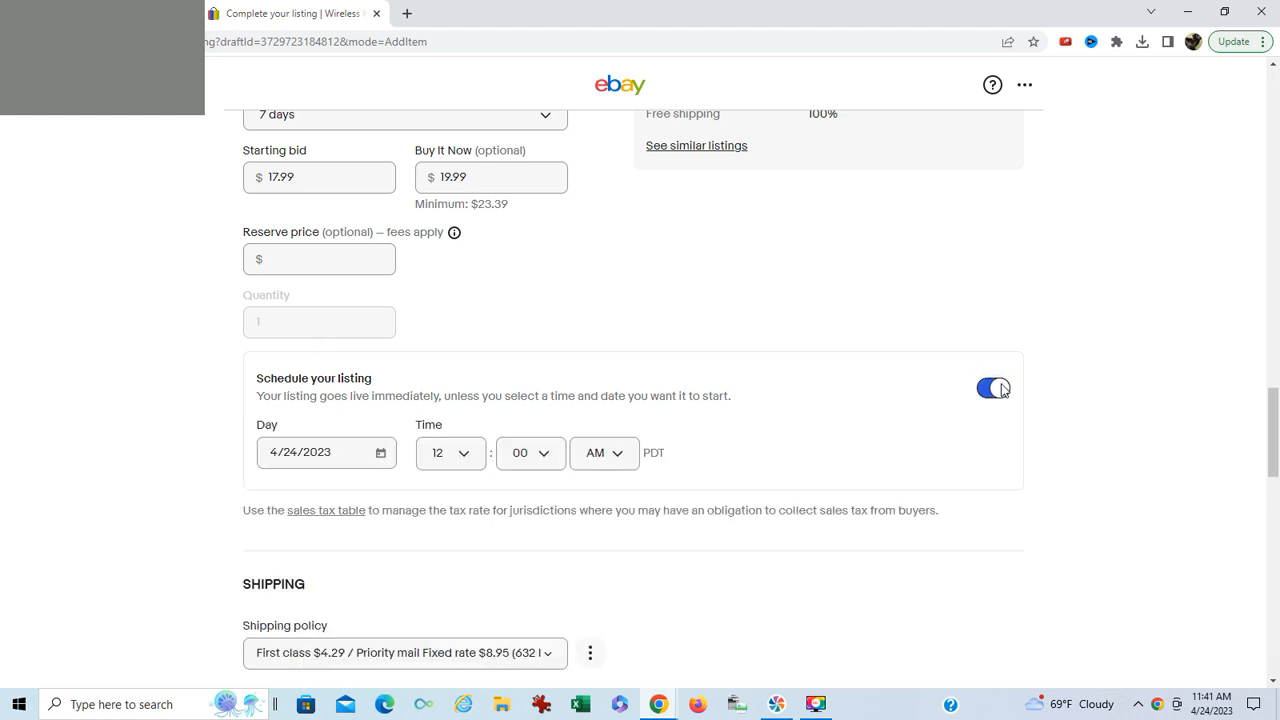
{"action": "left_click", "coordinate": [989, 391]}
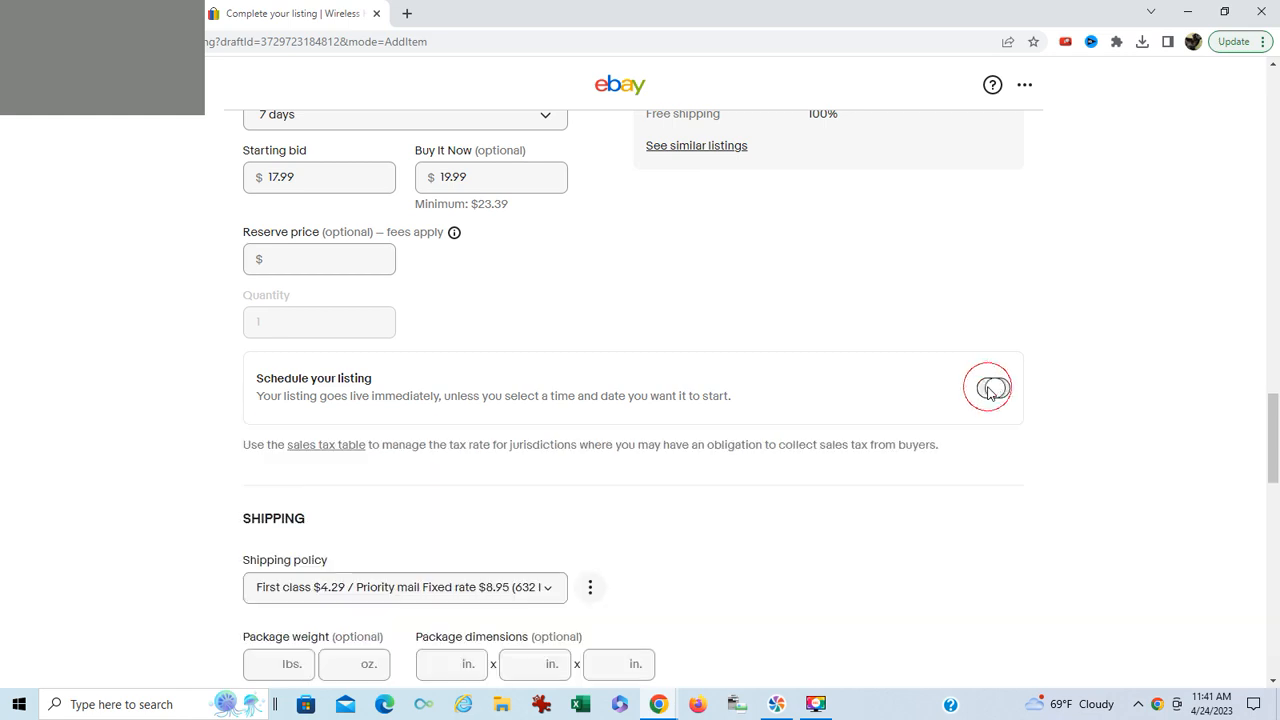
Open the sales tax table and examine the territories, their tax rate fields and the shipping and handling tax options
{"action": "scroll", "coordinate": [989, 391], "scroll_direction": "down", "scroll_amount": 2}
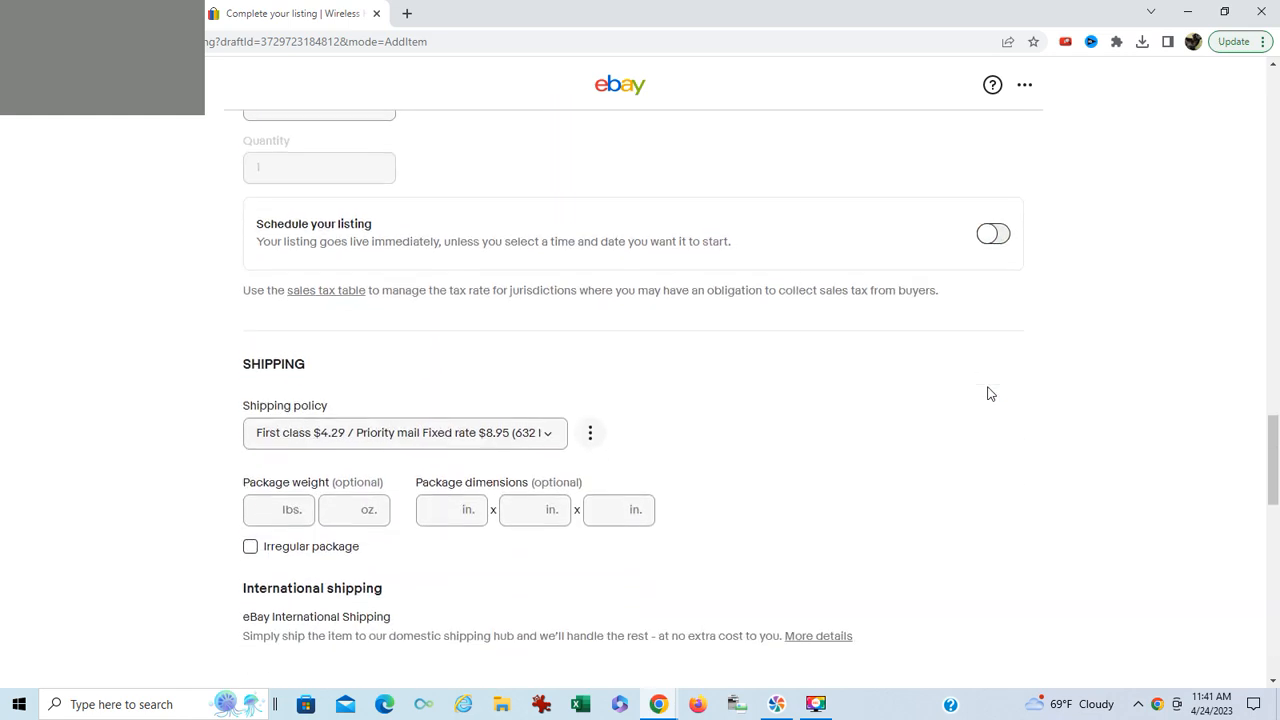
{"action": "left_click", "coordinate": [329, 285]}
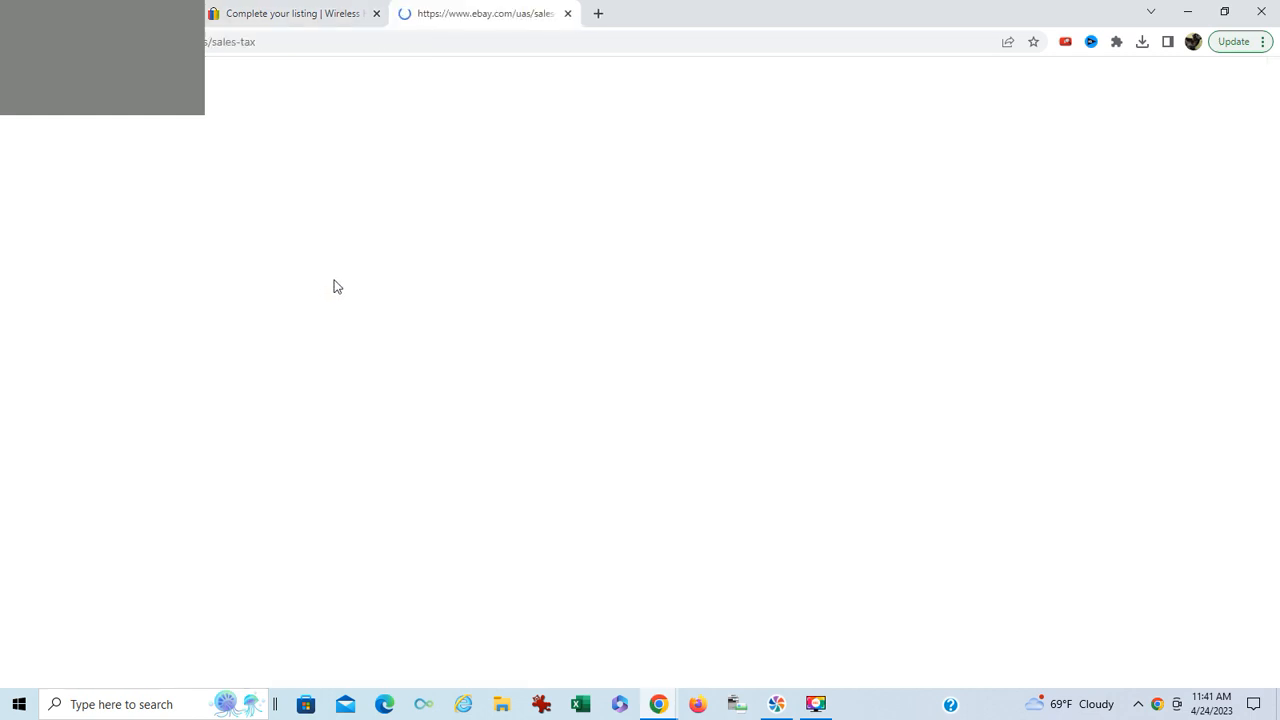
{"action": "scroll", "coordinate": [646, 360], "scroll_direction": "down", "scroll_amount": 1}
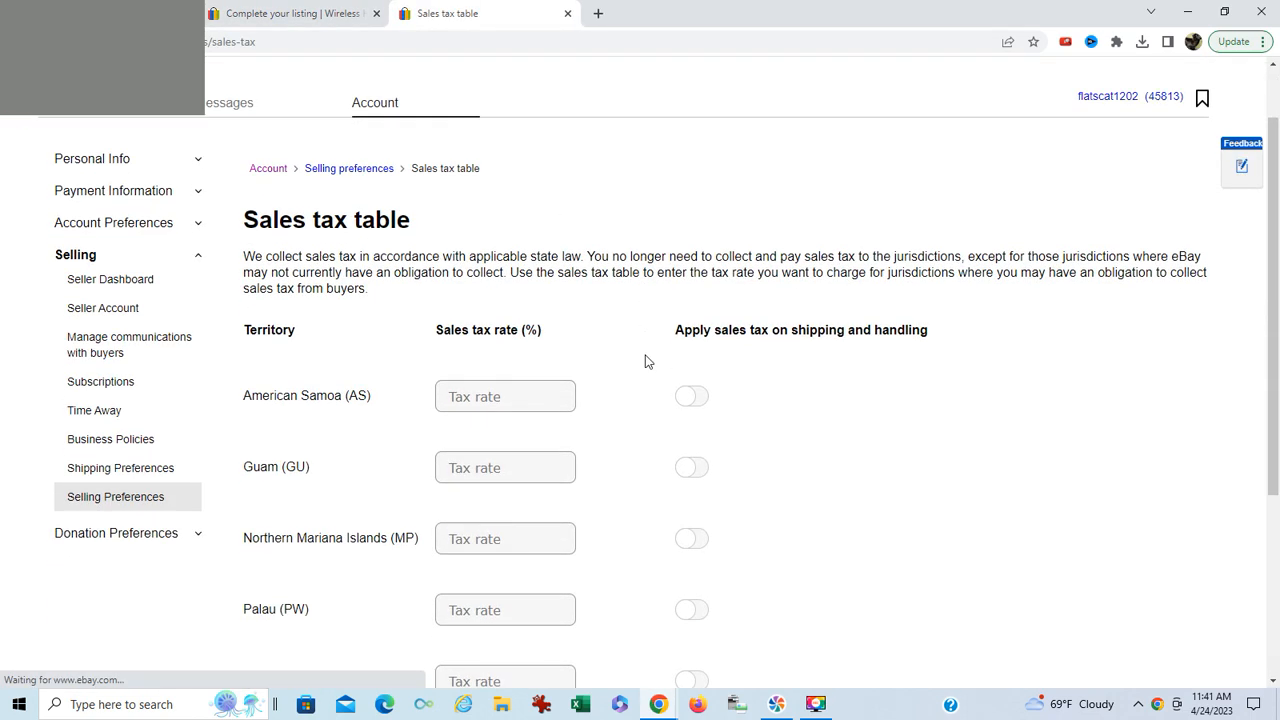
{"action": "scroll", "coordinate": [645, 362], "scroll_direction": "down", "scroll_amount": 2}
{"action": "scroll", "coordinate": [645, 361], "scroll_direction": "down", "scroll_amount": 1}
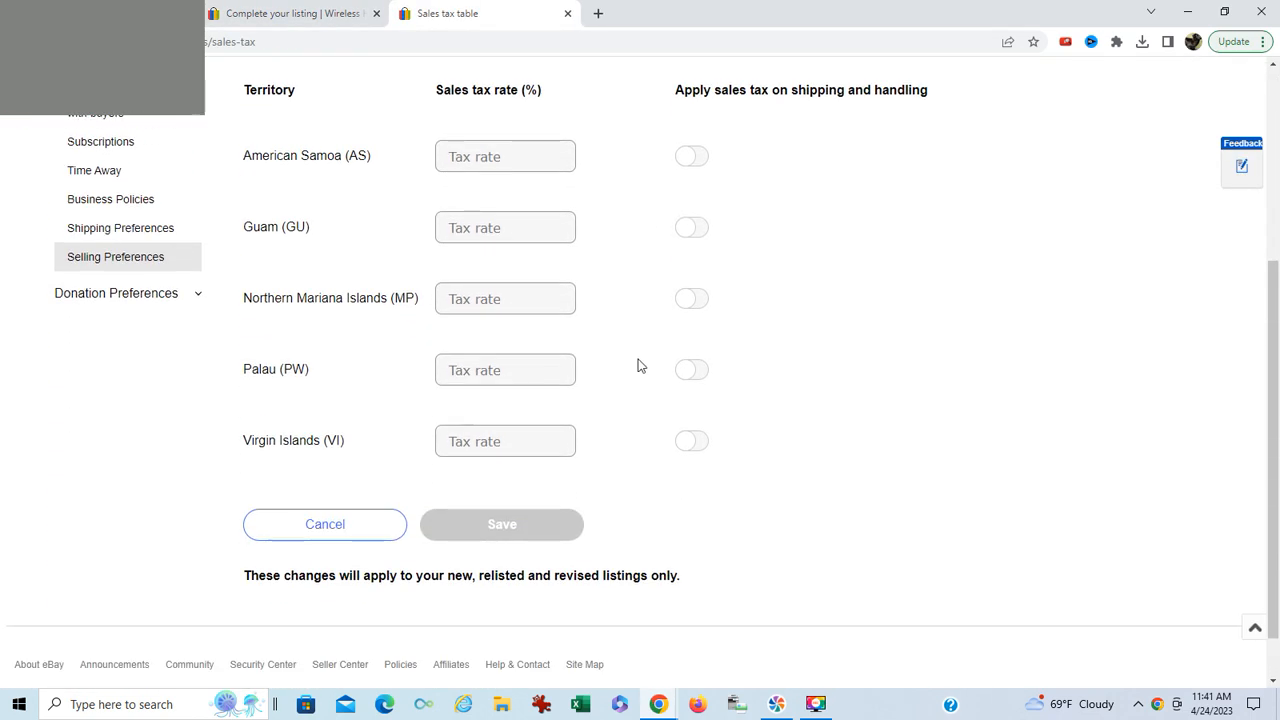
{"action": "scroll", "coordinate": [640, 360], "scroll_direction": "up", "scroll_amount": 4}
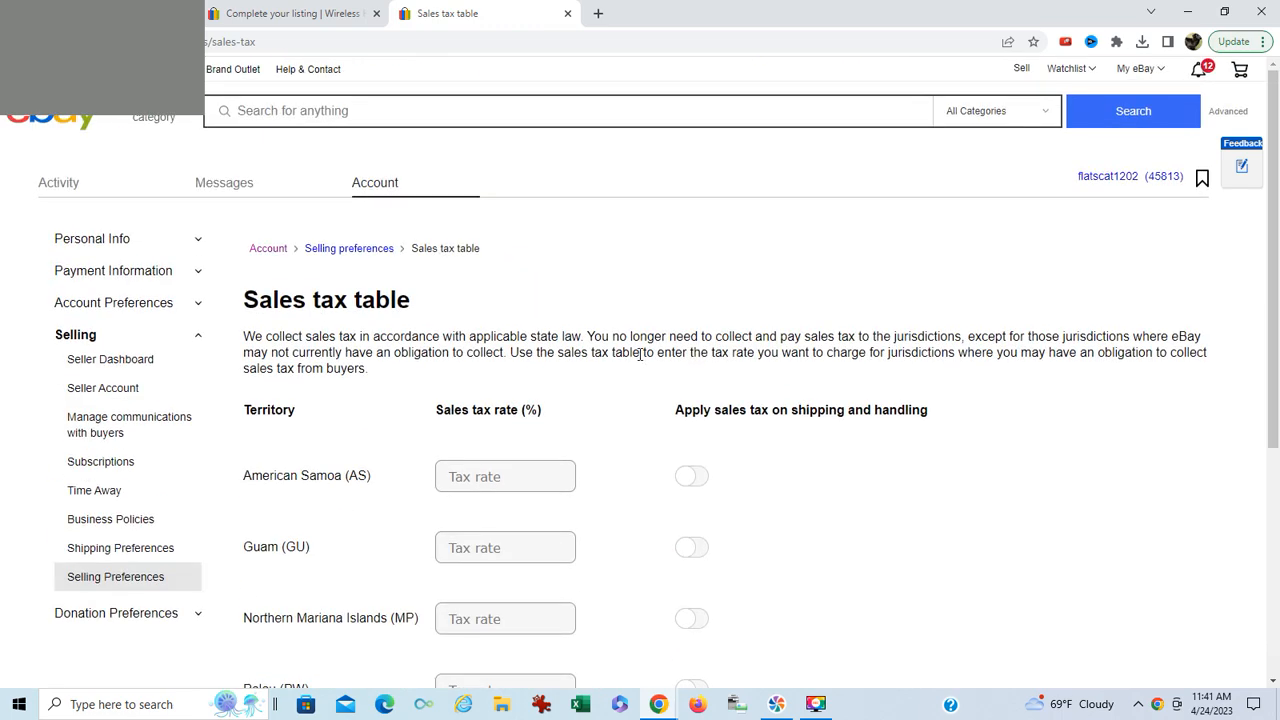
{"action": "scroll", "coordinate": [640, 354], "scroll_direction": "down", "scroll_amount": 2}
{"action": "scroll", "coordinate": [640, 358], "scroll_direction": "down", "scroll_amount": 1}
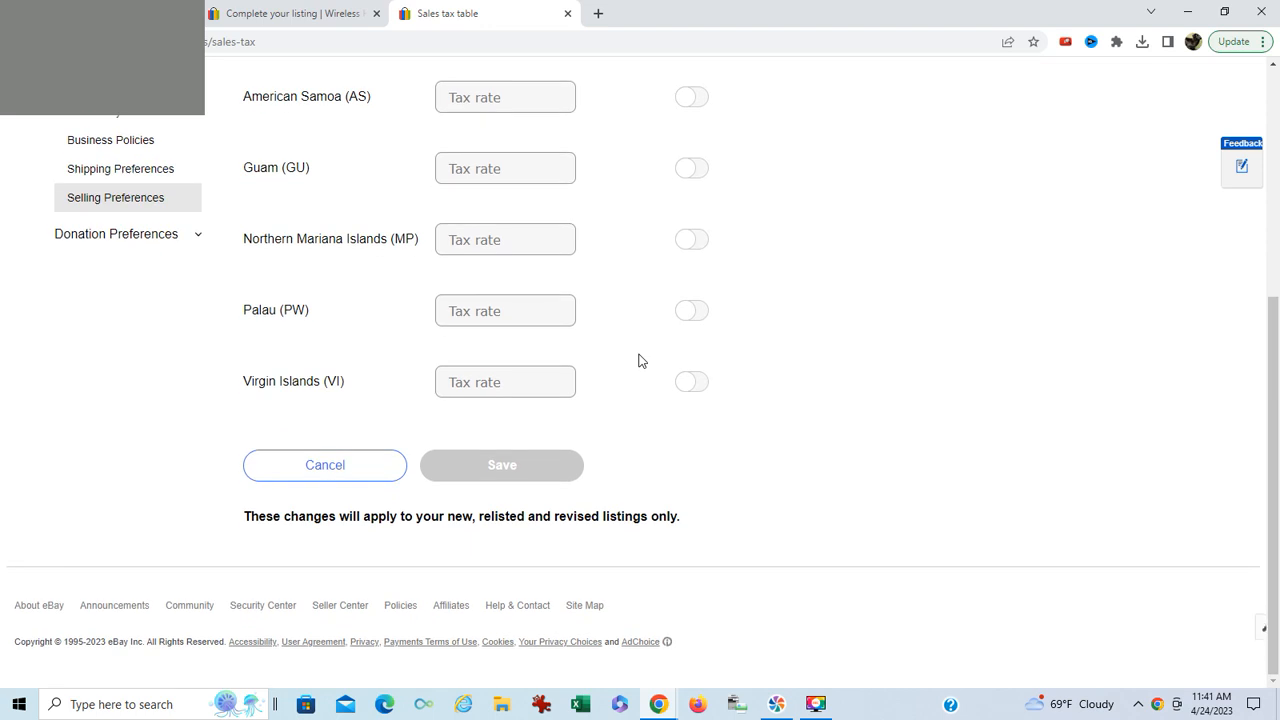
{"action": "scroll", "coordinate": [605, 358], "scroll_direction": "up", "scroll_amount": 2}
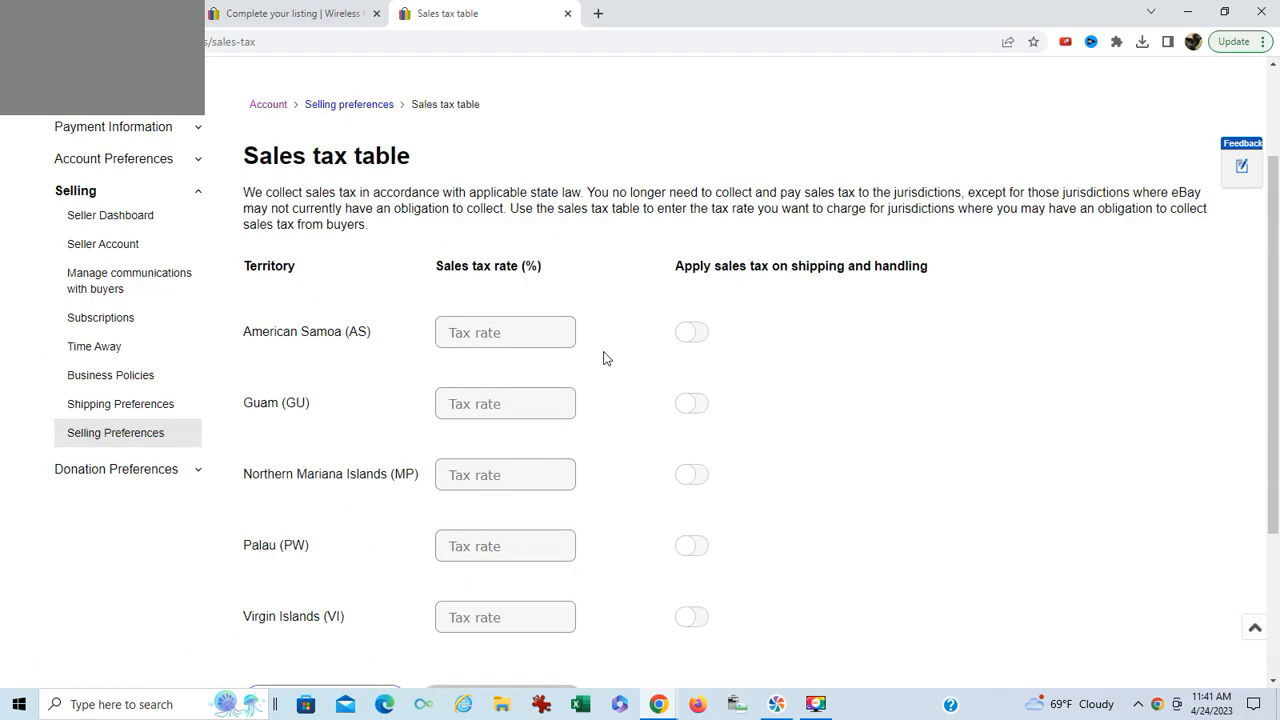
Close the sales tax table and review the auction pricing in the listing
{"action": "scroll", "coordinate": [605, 358], "scroll_direction": "up", "scroll_amount": 1}
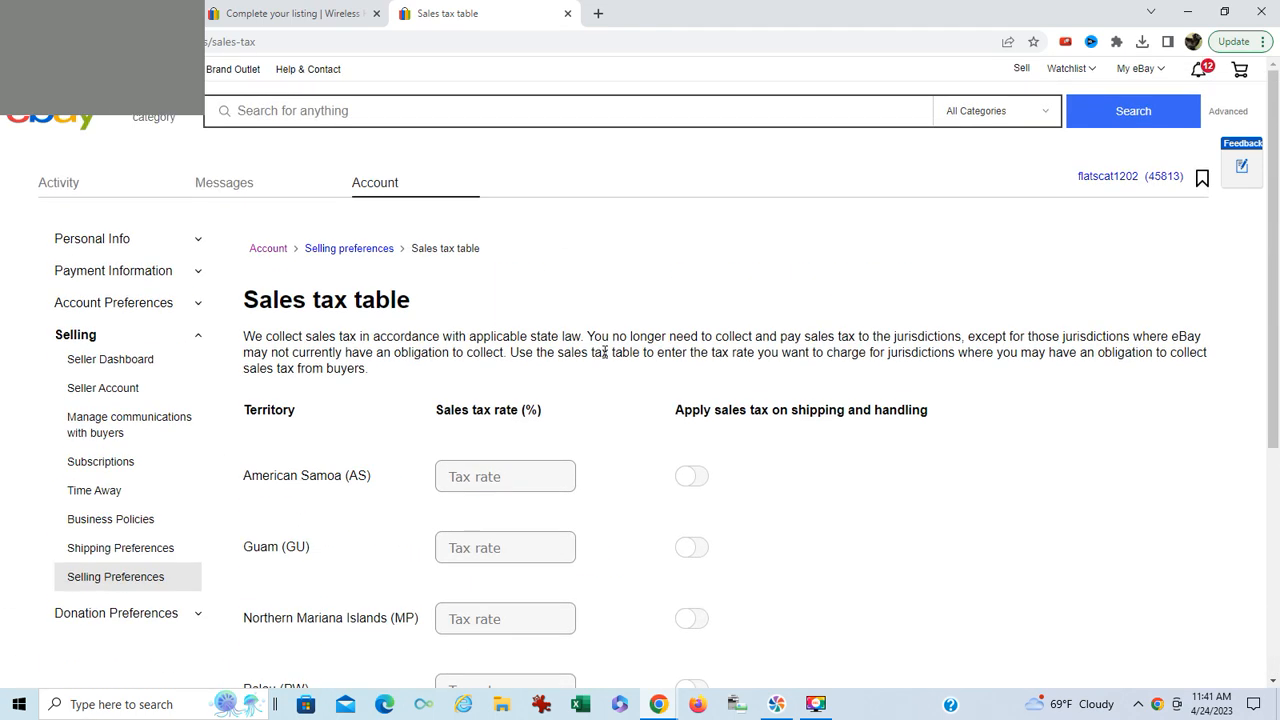
{"action": "left_click", "coordinate": [567, 13]}
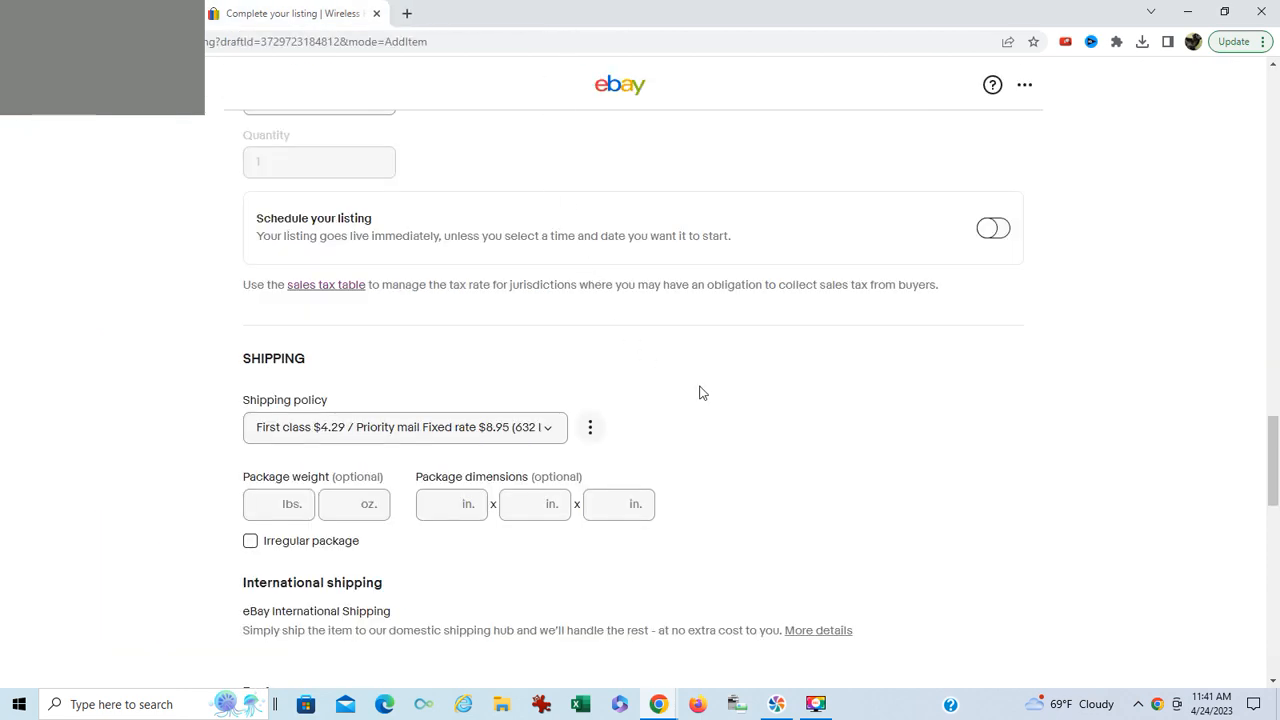
{"action": "scroll", "coordinate": [702, 390], "scroll_direction": "up", "scroll_amount": 3}
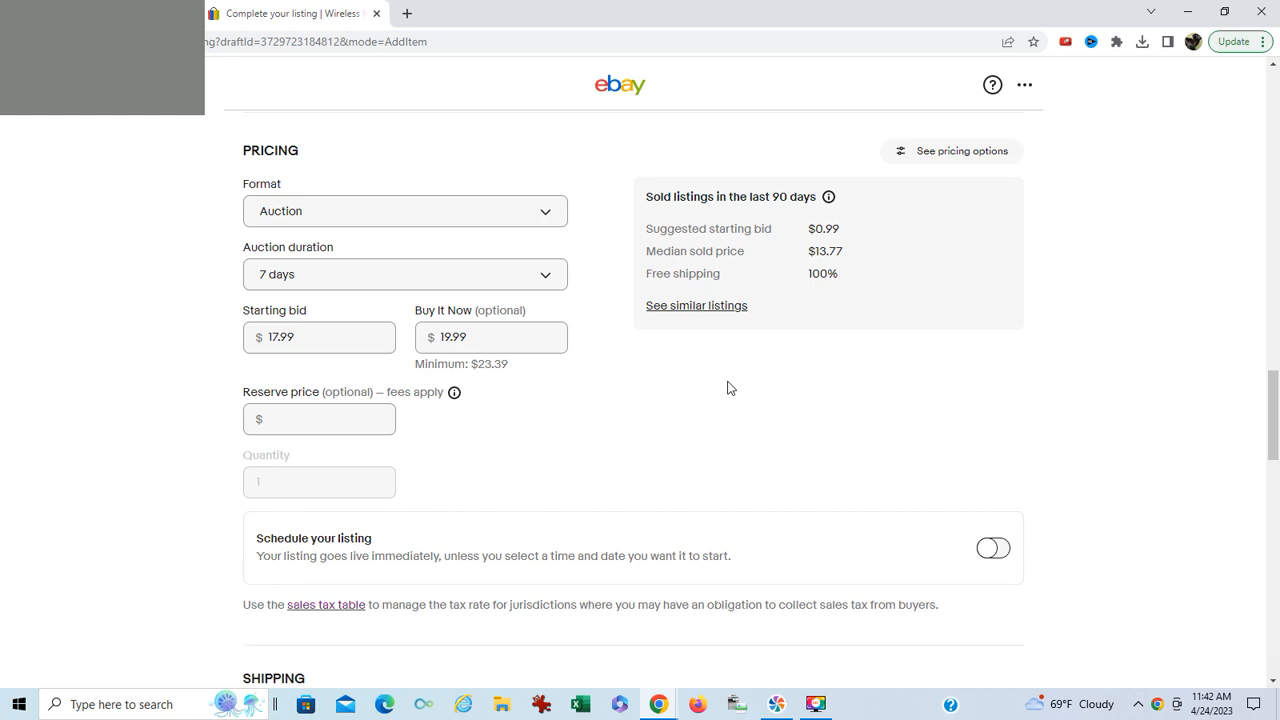
Look through the available shipping policies, keeping First class $4.29 / Priority mail Fixed rate $8.95
{"action": "scroll", "coordinate": [727, 388], "scroll_direction": "down", "scroll_amount": 4}
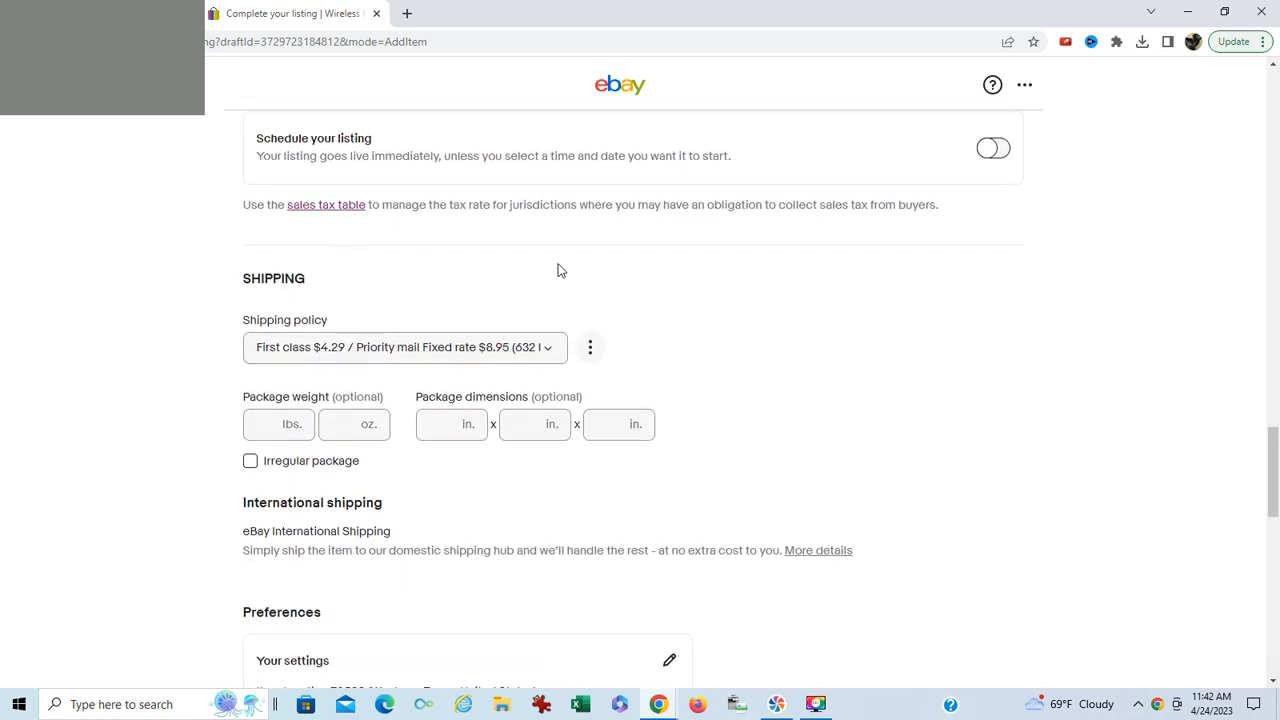
{"action": "left_click", "coordinate": [547, 347]}
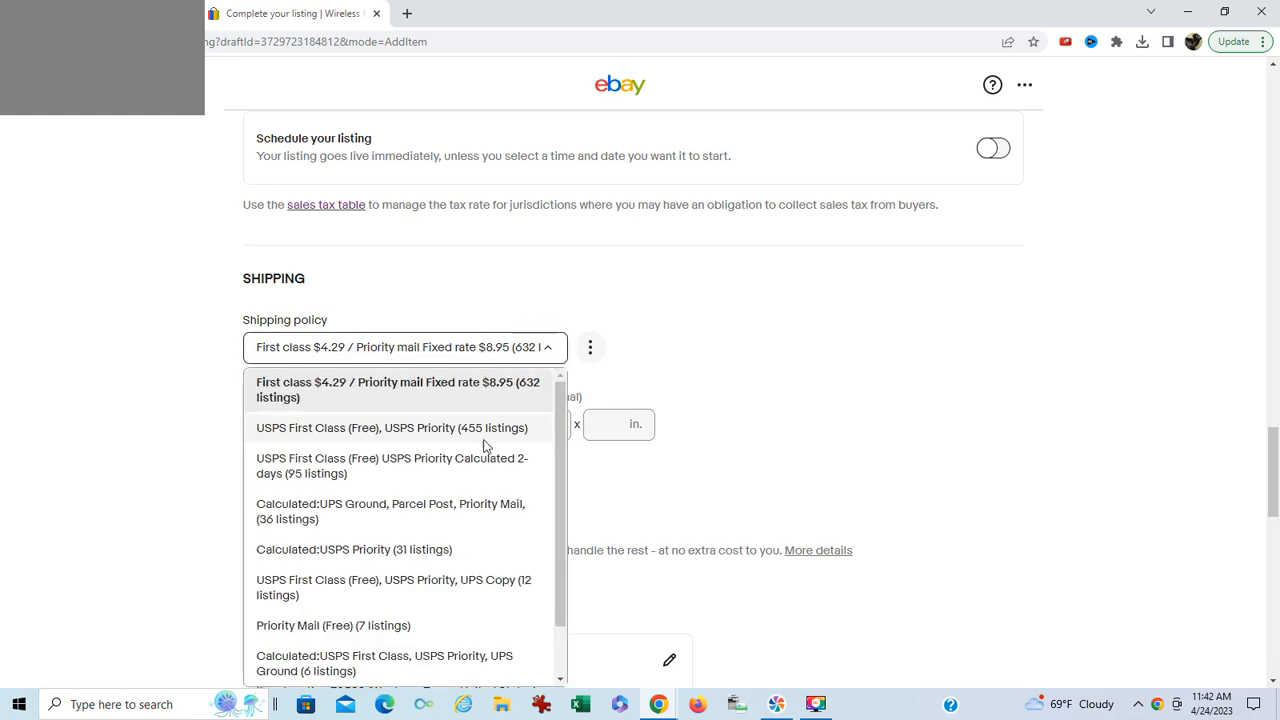
{"action": "scroll", "coordinate": [486, 455], "scroll_direction": "down", "scroll_amount": 4}
{"action": "scroll", "coordinate": [486, 460], "scroll_direction": "down", "scroll_amount": 1}
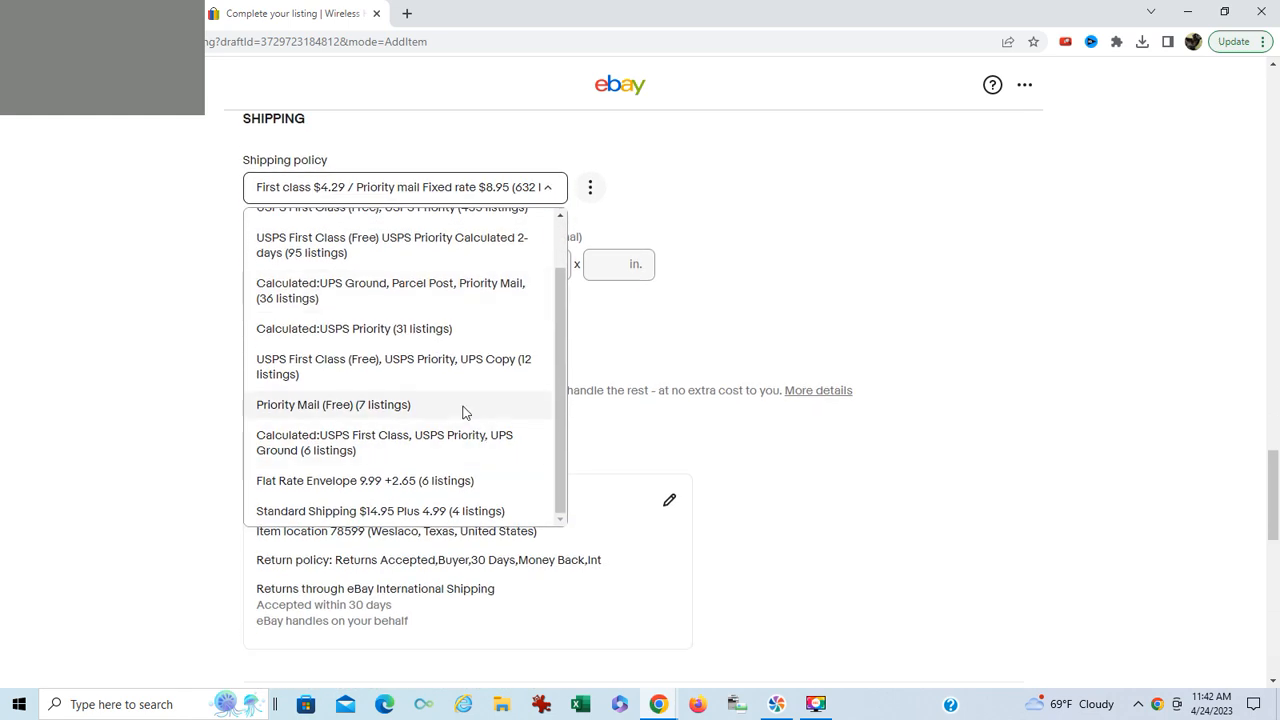
{"action": "scroll", "coordinate": [461, 405], "scroll_direction": "up", "scroll_amount": 1}
{"action": "left_click", "coordinate": [167, 365]}
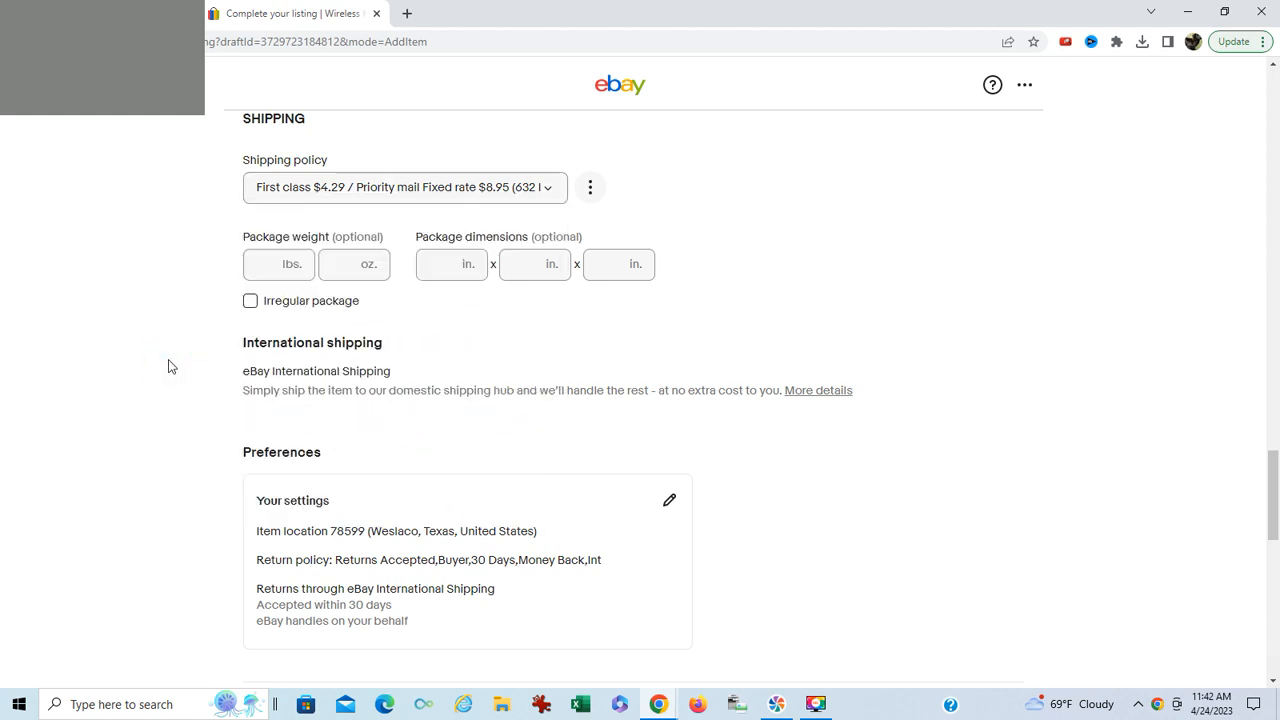
Set the package weight to 0 lbs 15 oz
{"action": "left_click", "coordinate": [259, 263]}
{"action": "type", "text": "0"}
{"action": "key", "text": "Tab"}
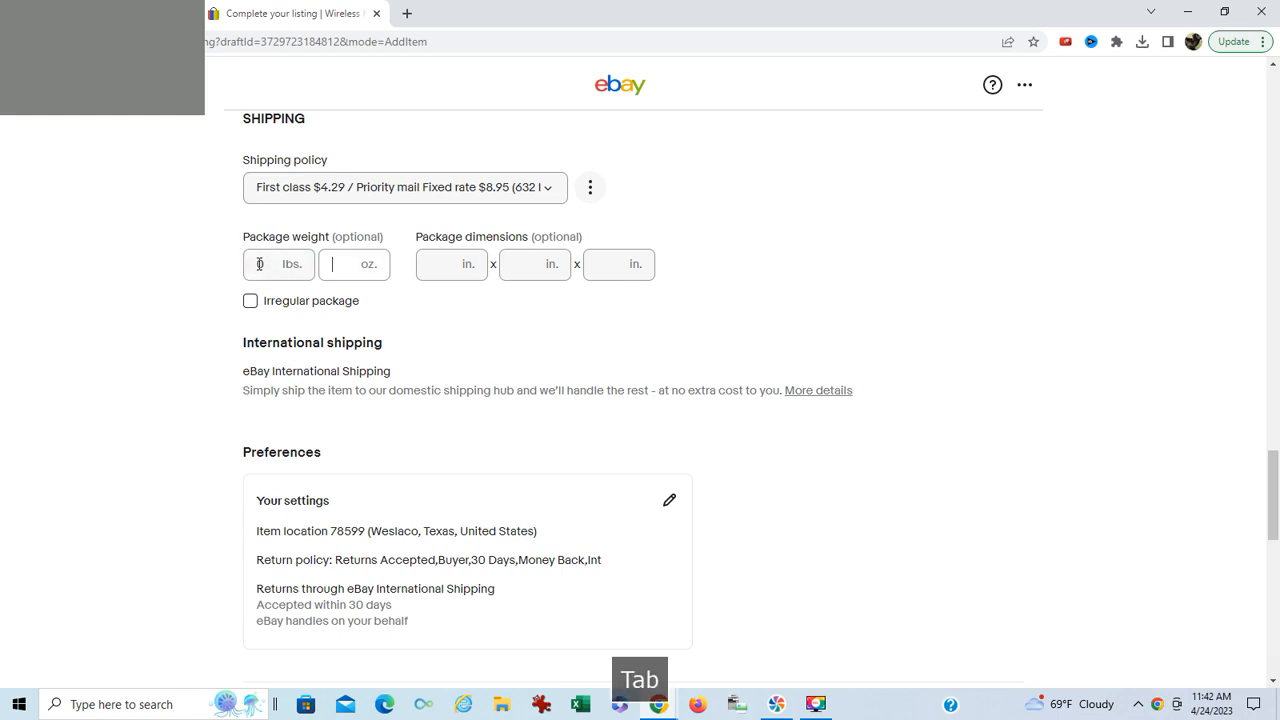
{"action": "type", "text": "15"}
Set the package dimensions to 6 x 4 x 4 inches
{"action": "left_click", "coordinate": [440, 271]}
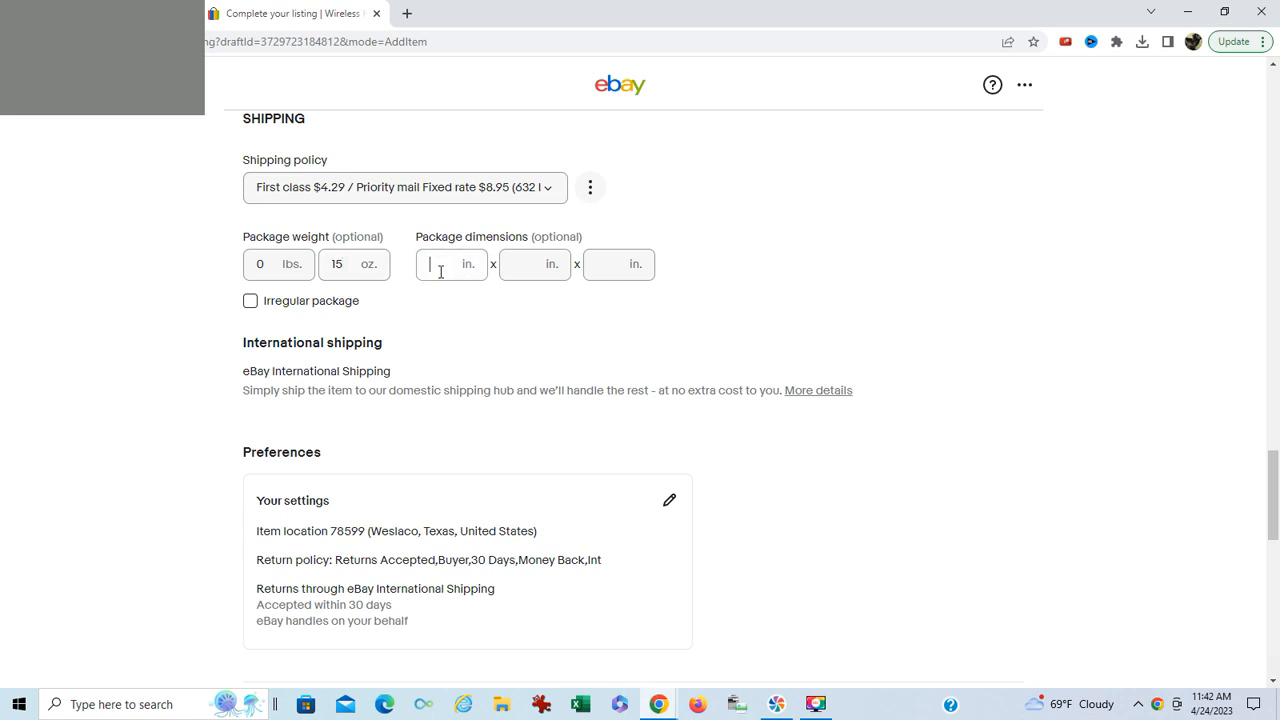
{"action": "type", "text": "6"}
{"action": "key", "text": "Tab"}
{"action": "type", "text": "4"}
{"action": "key", "text": "Tab"}
{"action": "type", "text": "4"}
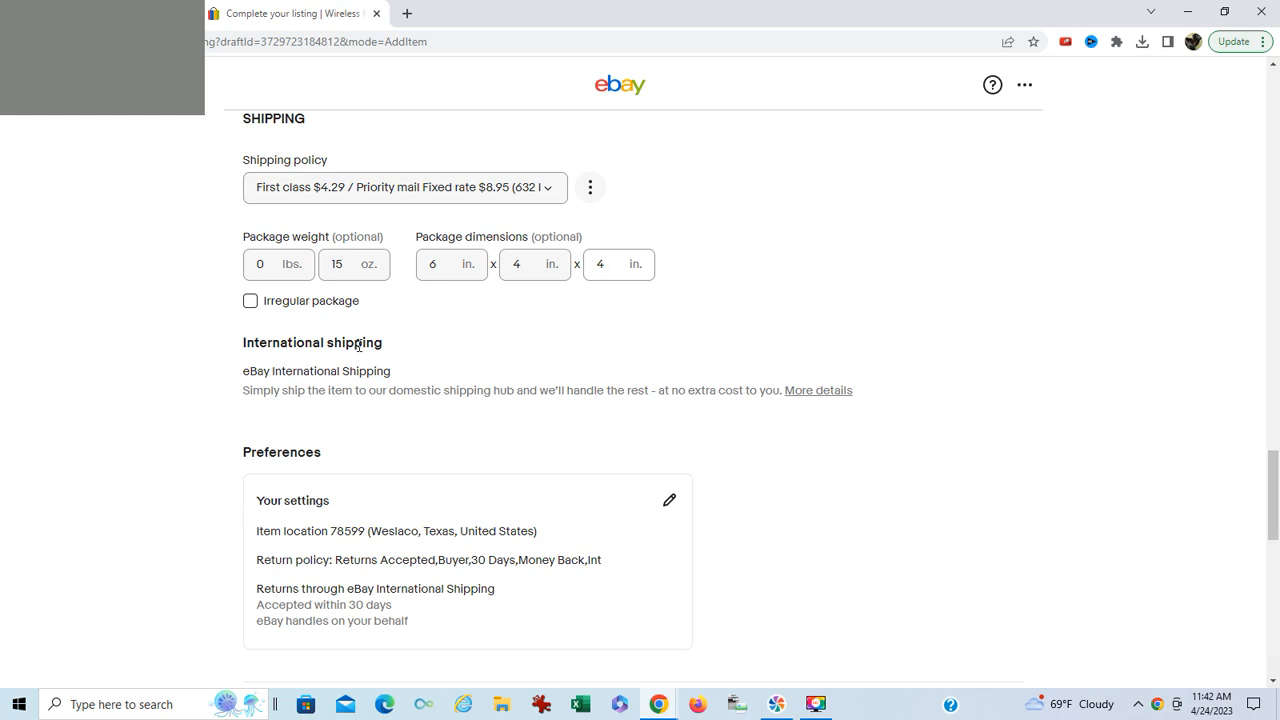
Turn on the $9.99 promotion for this listing, and turn it off again
{"action": "scroll", "coordinate": [358, 345], "scroll_direction": "down", "scroll_amount": 2}
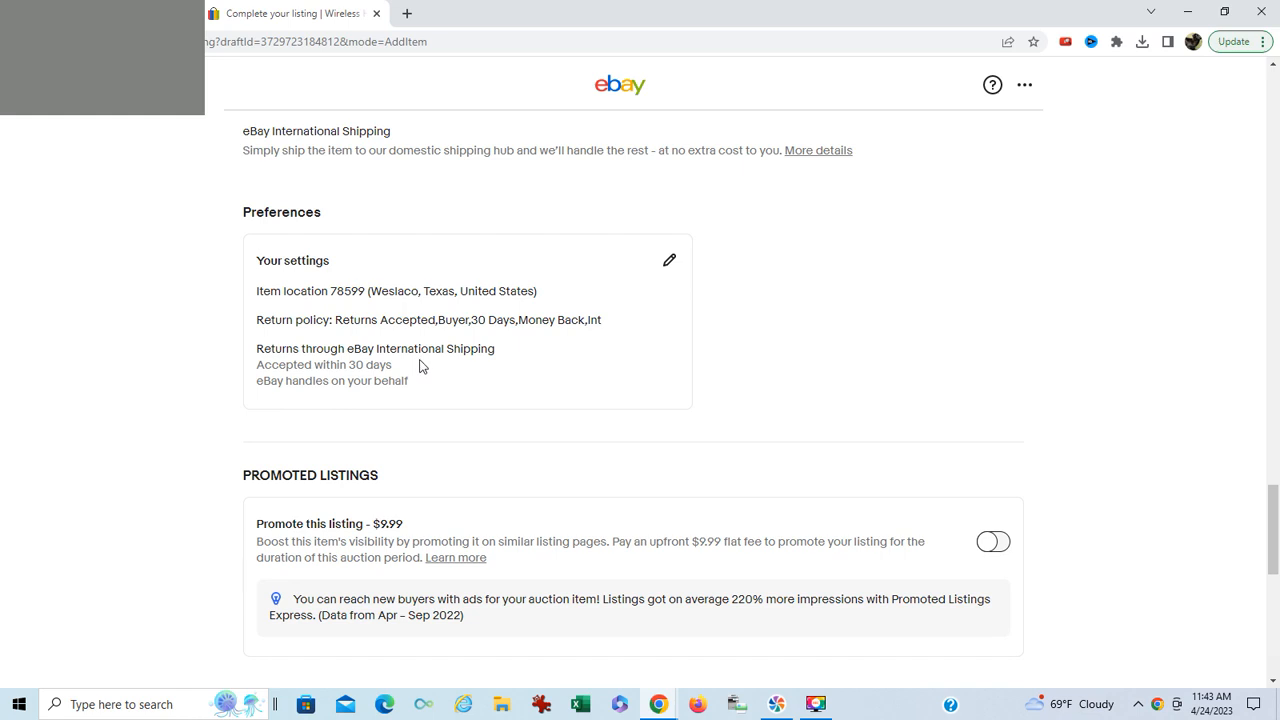
{"action": "scroll", "coordinate": [422, 366], "scroll_direction": "down", "scroll_amount": 3}
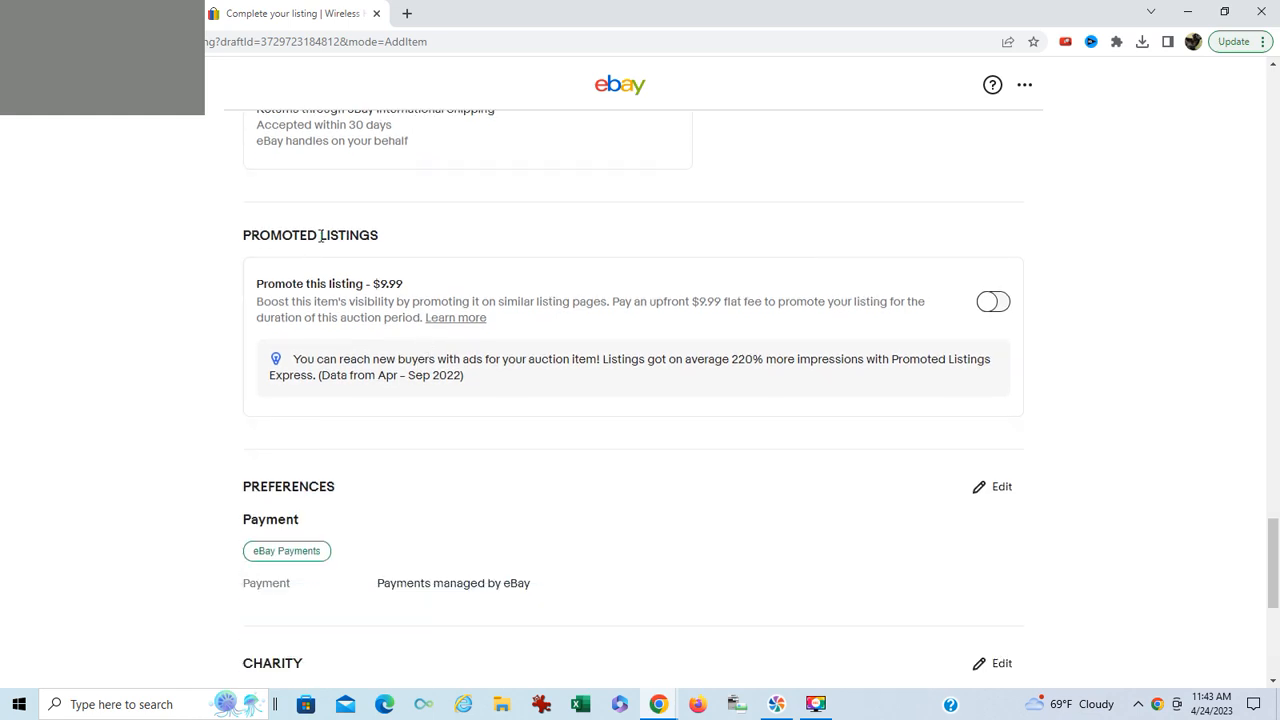
{"action": "left_click", "coordinate": [1000, 304]}
{"action": "left_click", "coordinate": [985, 312]}
{"action": "scroll", "coordinate": [985, 310], "scroll_direction": "down", "scroll_amount": 5}
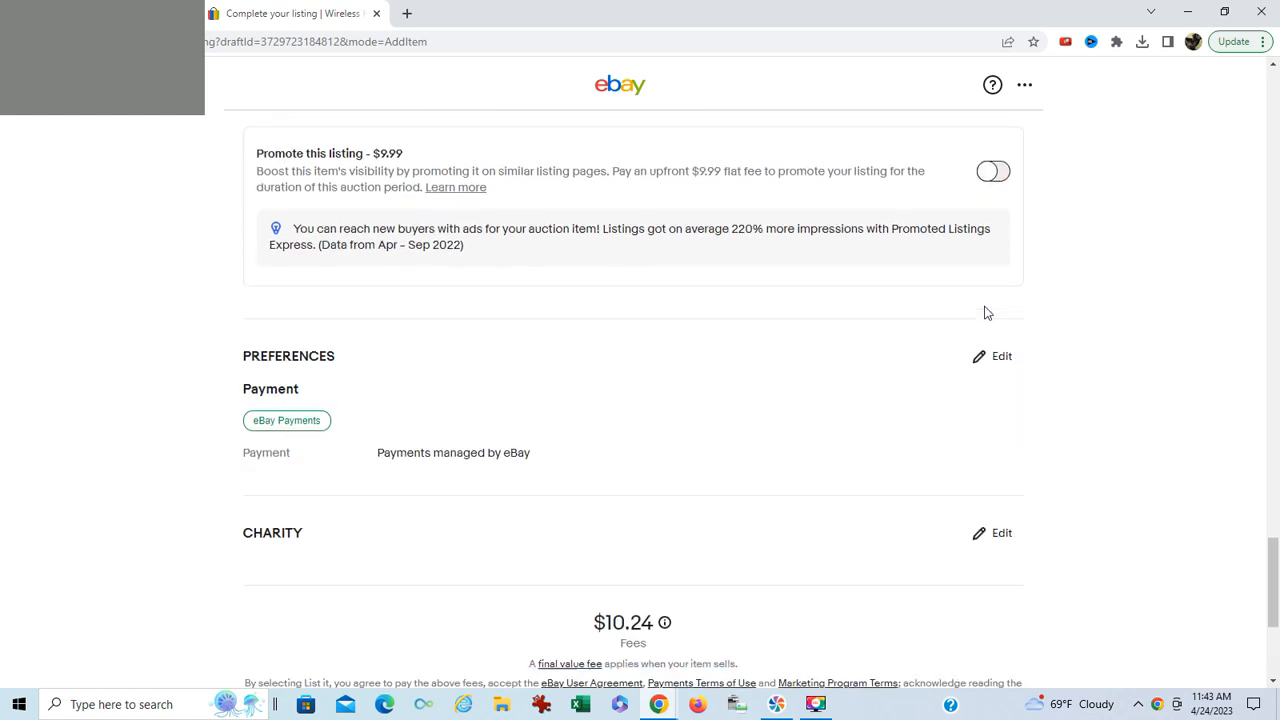
Review the completed listing from the fees and payment preferences back through shipping and item specifics to the photos and title
{"action": "scroll", "coordinate": [509, 303], "scroll_direction": "up", "scroll_amount": 2}
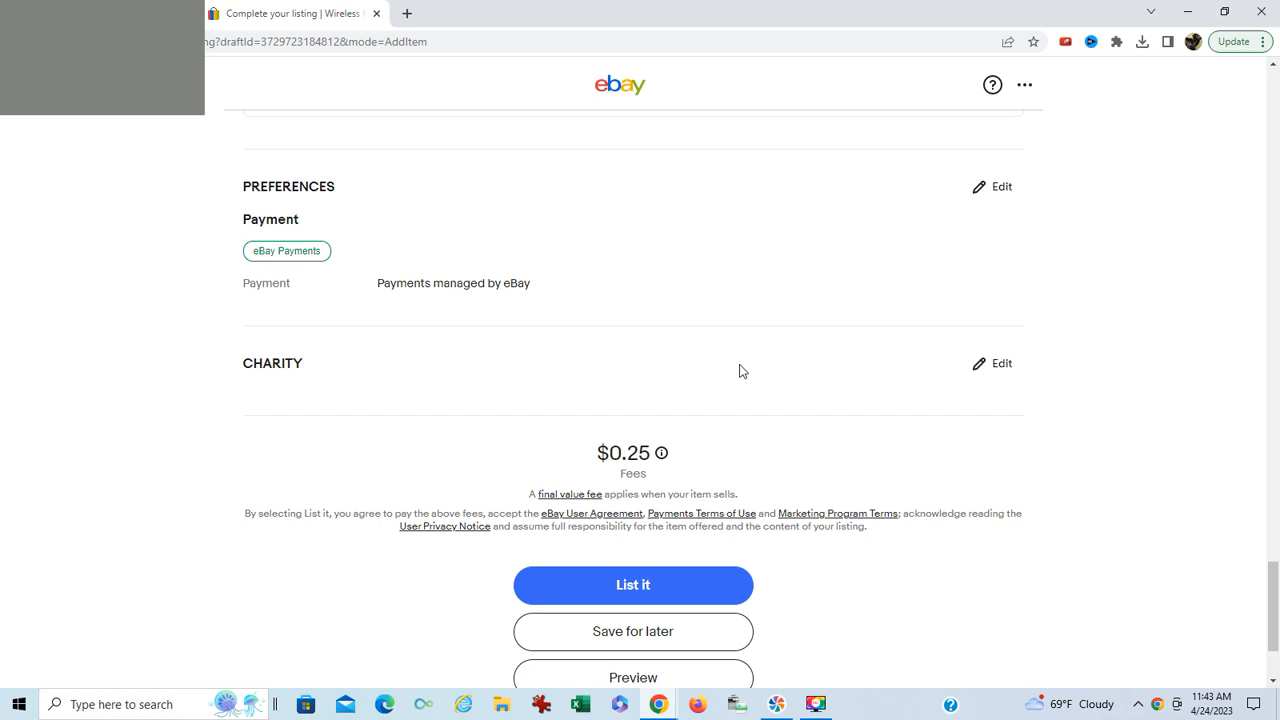
{"action": "scroll", "coordinate": [724, 373], "scroll_direction": "up", "scroll_amount": 15}
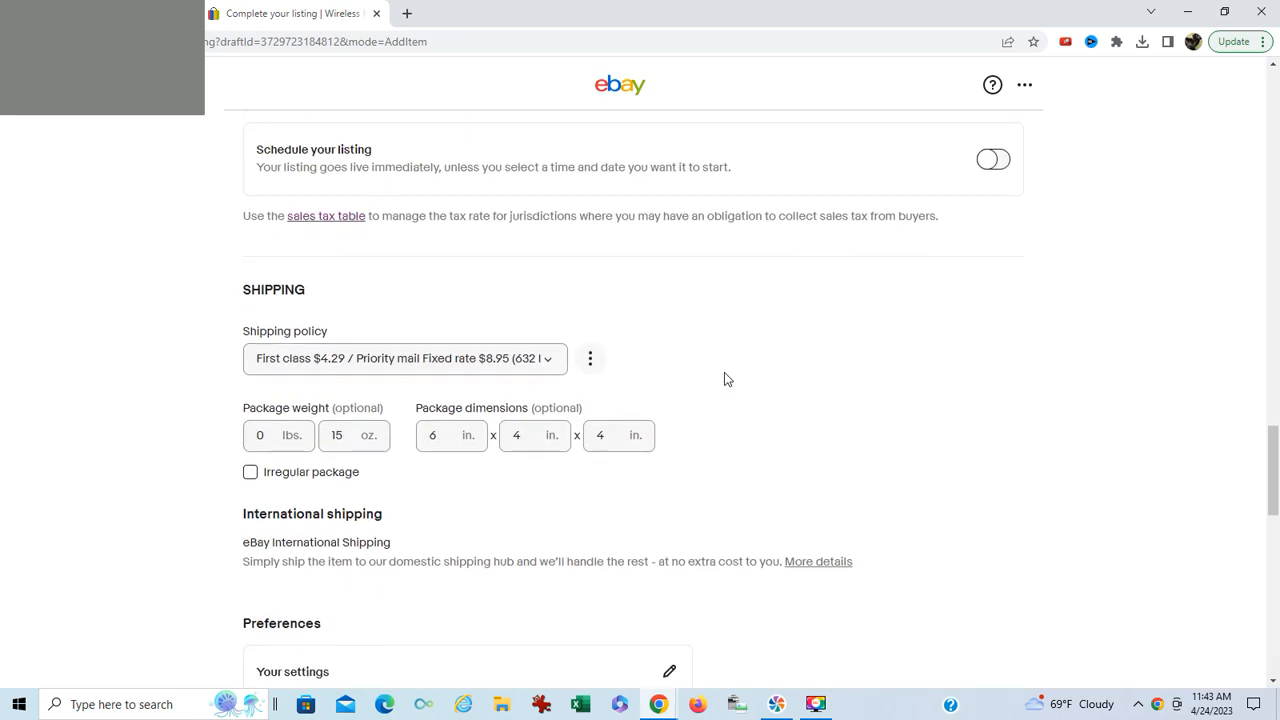
{"action": "scroll", "coordinate": [727, 380], "scroll_direction": "up", "scroll_amount": 15}
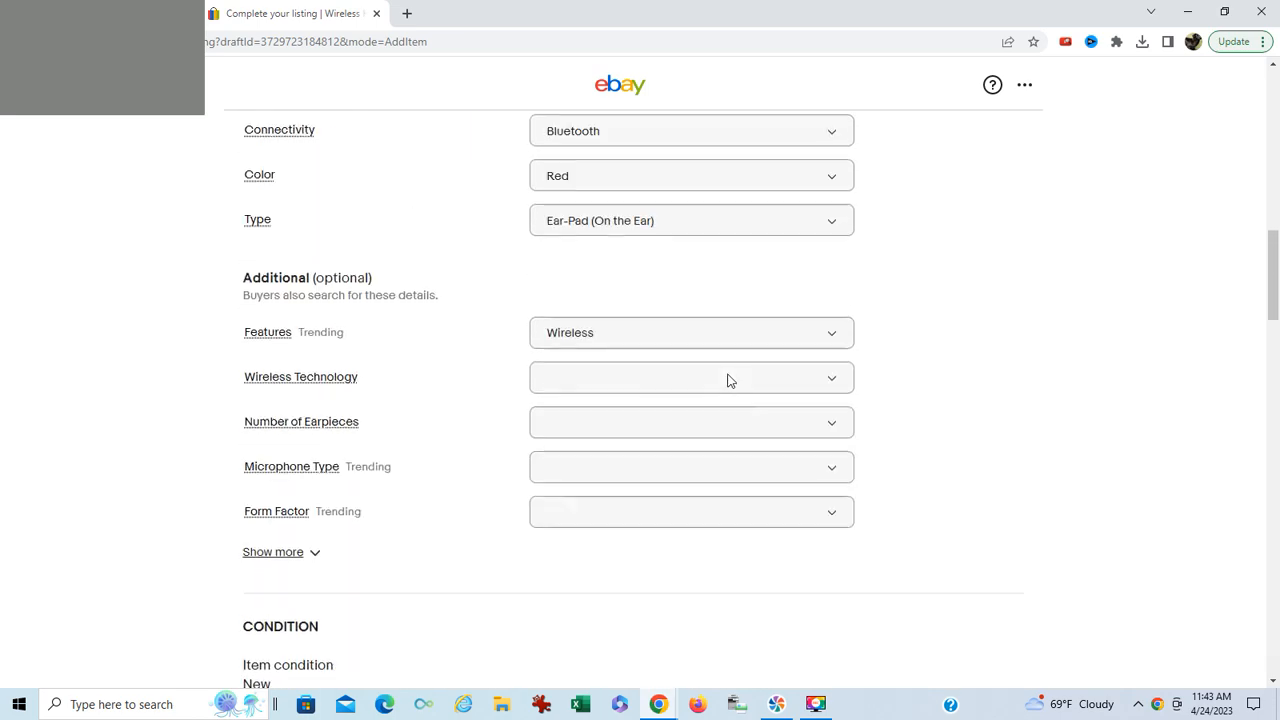
{"action": "scroll", "coordinate": [728, 380], "scroll_direction": "up", "scroll_amount": 10}
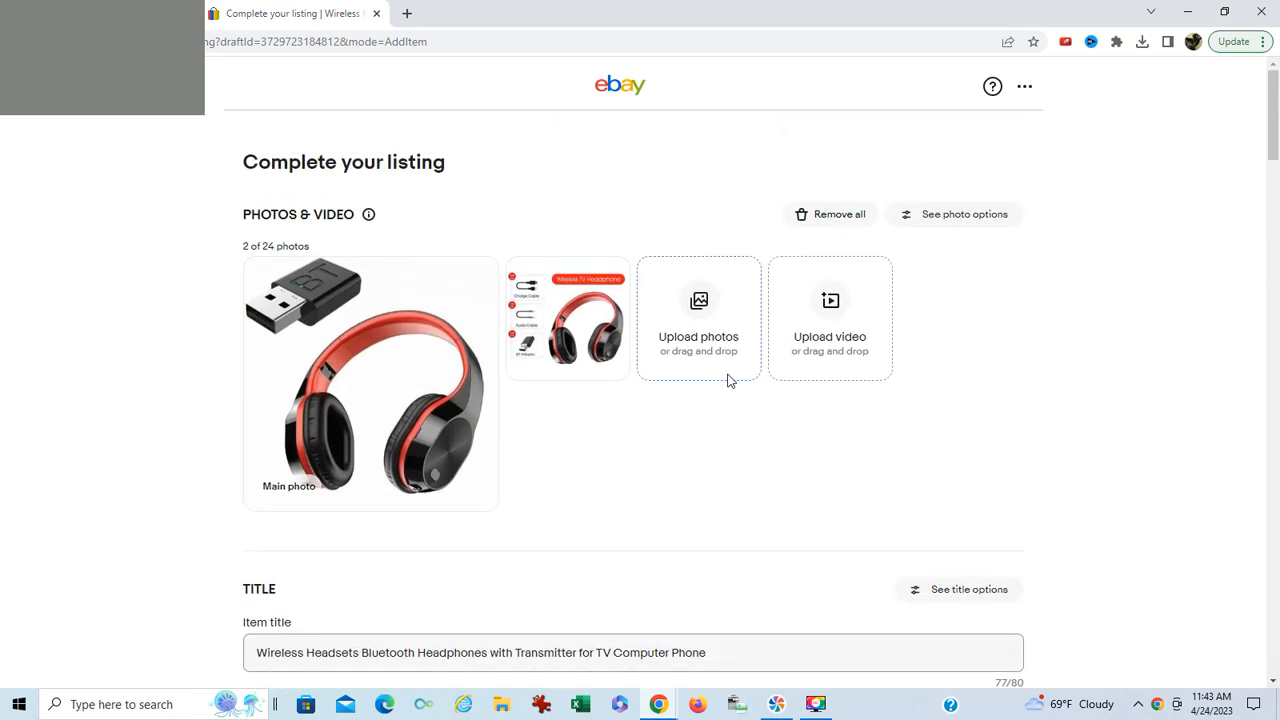